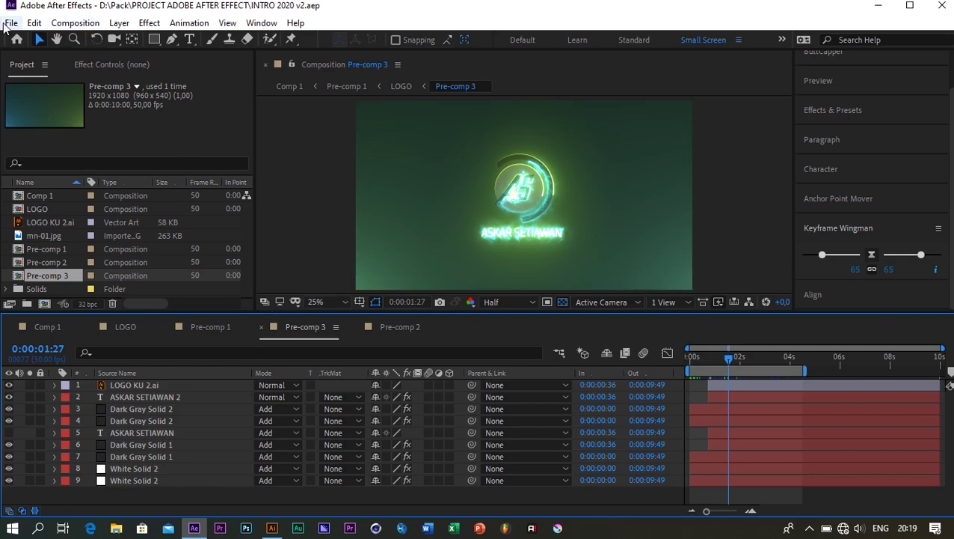
Step: Start a new project and create a composition named LOGO
{"action": "mouse_move", "coordinate": [30, 36]}
{"action": "left_click", "coordinate": [284, 36]}
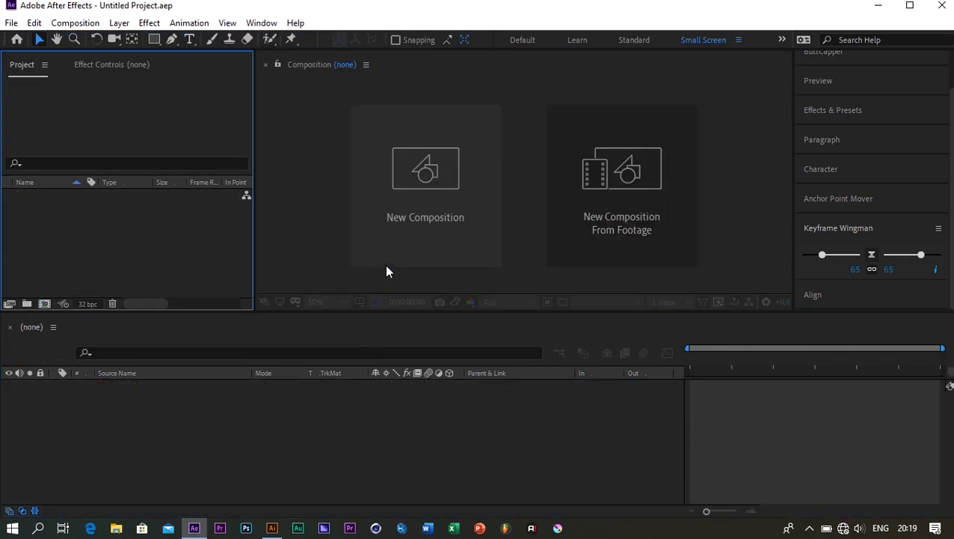
{"action": "left_click", "coordinate": [440, 185]}
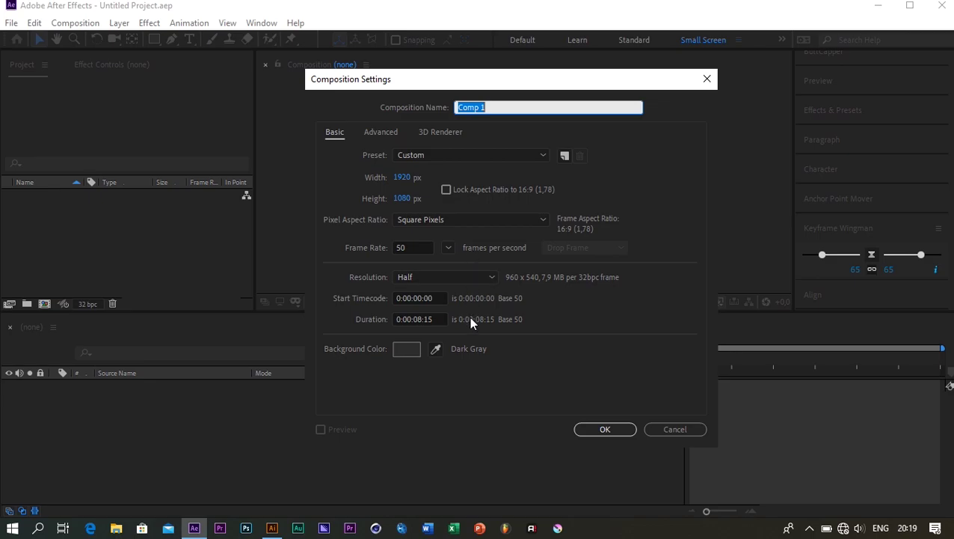
{"action": "left_click", "coordinate": [497, 106]}
{"action": "left_click_drag", "start_coordinate": [497, 106], "coordinate": [426, 110]}
{"action": "type", "text": "LOGO"}
{"action": "left_click", "coordinate": [611, 431]}
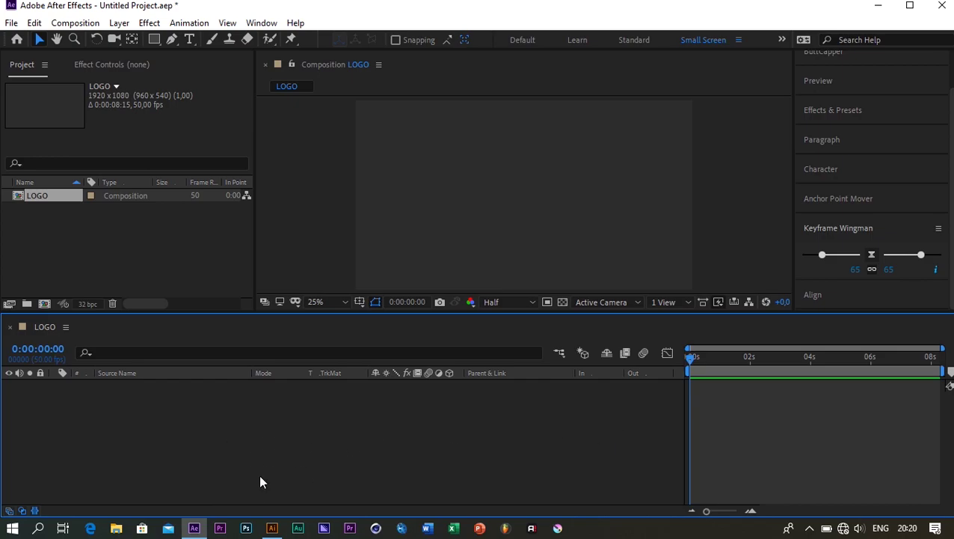
Step: Switch to Illustrator, select all paths of the AS logo with Direct Selection, and copy them
{"action": "left_click", "coordinate": [271, 528]}
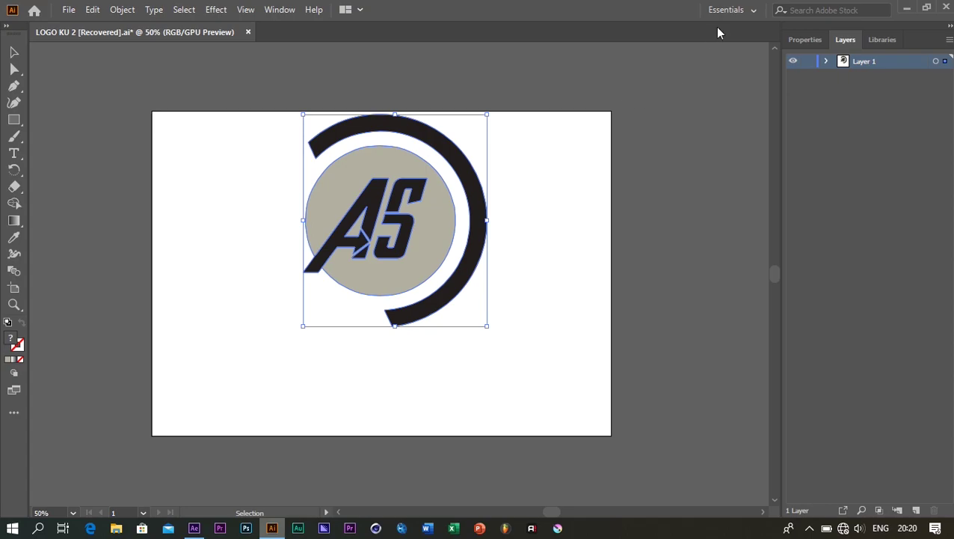
{"action": "left_click", "coordinate": [272, 122]}
{"action": "key", "text": "ctrl+a"}
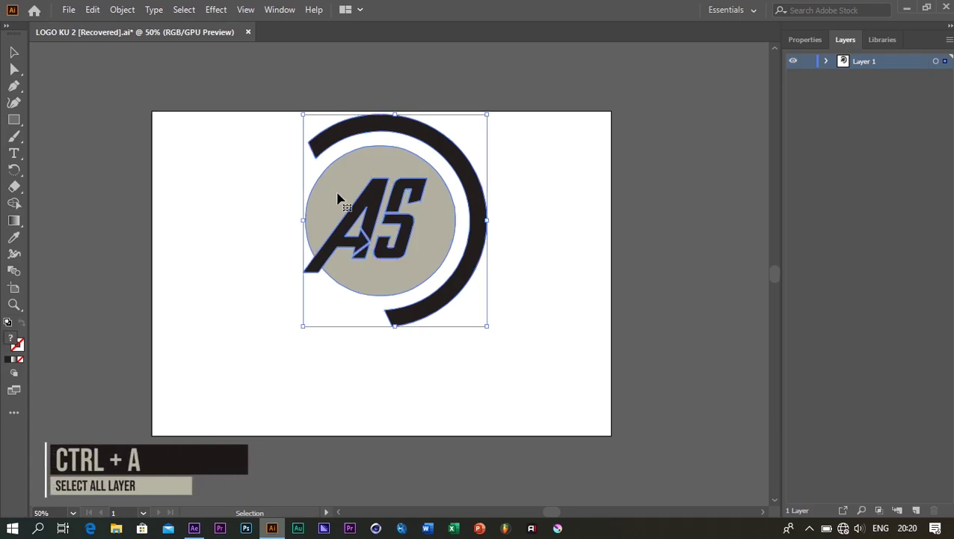
{"action": "key", "text": "a"}
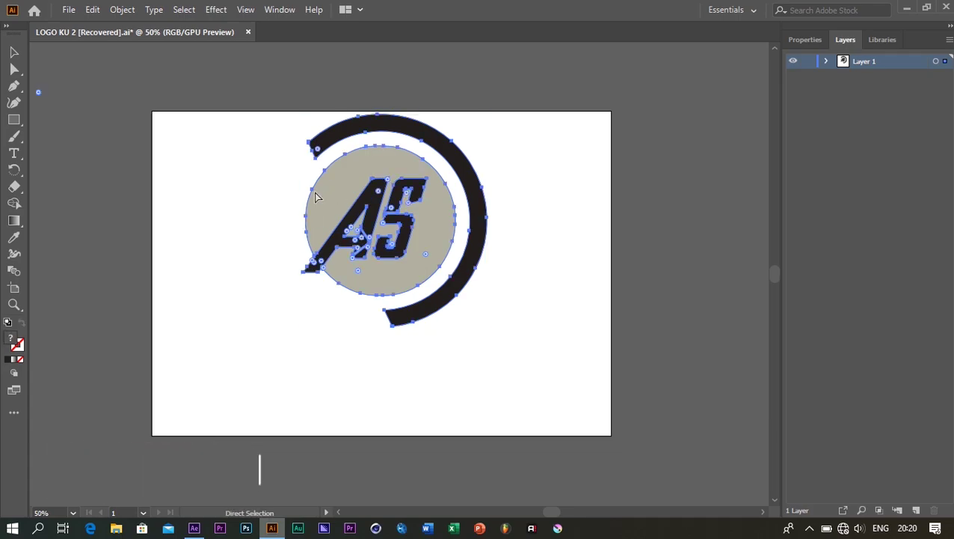
{"action": "key", "text": "ctrl+c"}
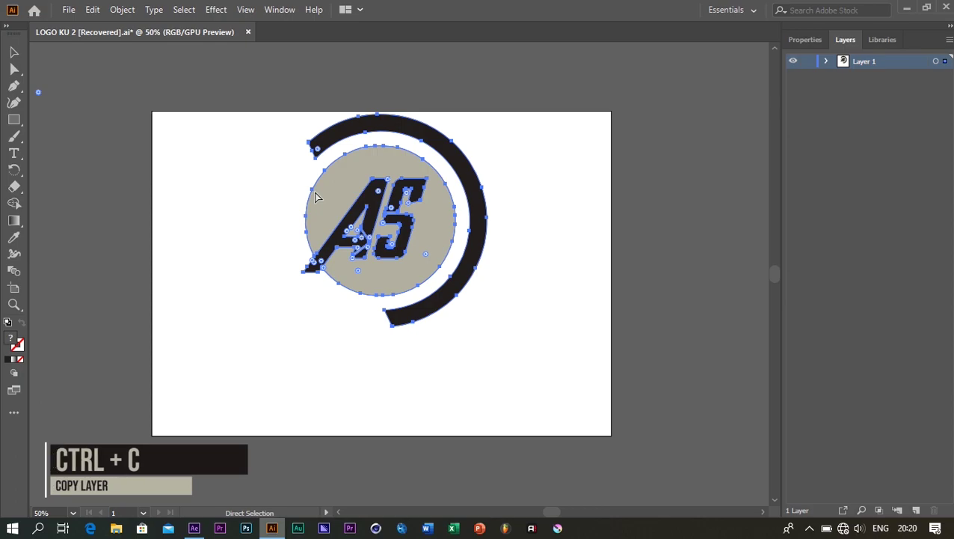
{"action": "key", "text": "v"}
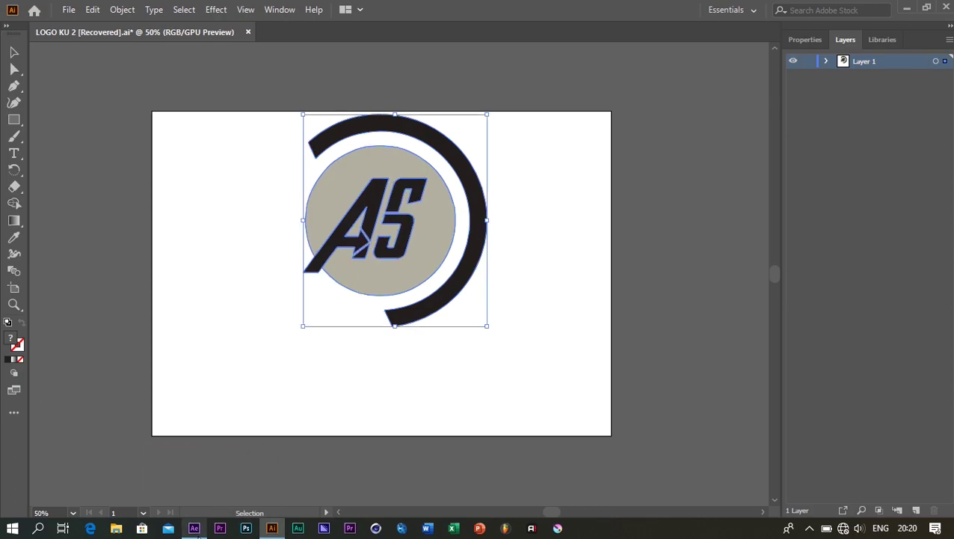
Step: Switch back to After Effects and add a 1920 x 1080 black solid to the LOGO composition
{"action": "left_click", "coordinate": [193, 528]}
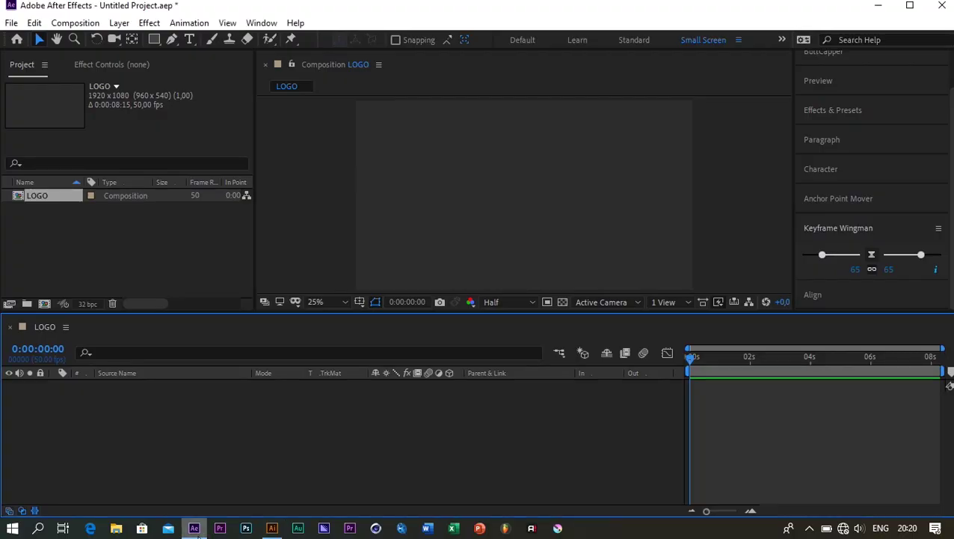
{"action": "right_click", "coordinate": [164, 422]}
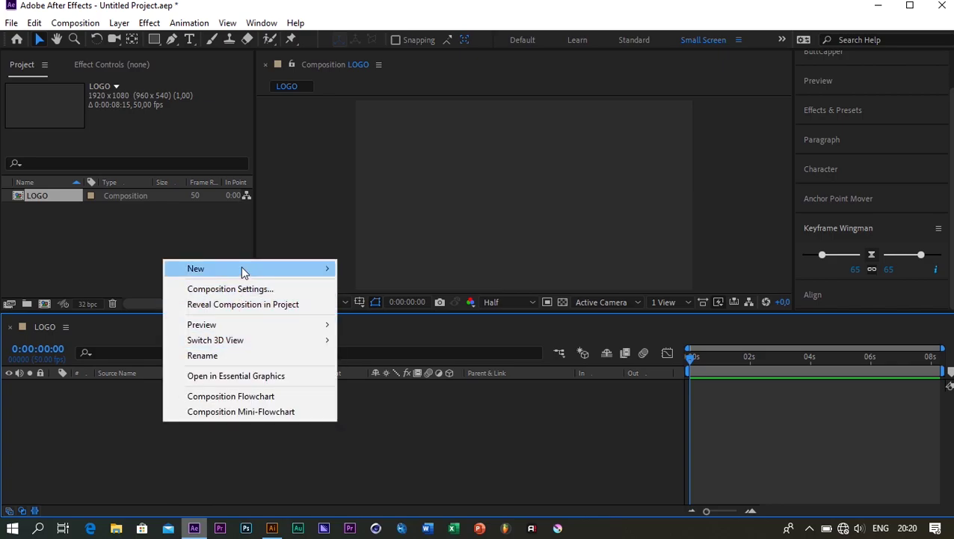
{"action": "mouse_move", "coordinate": [309, 268]}
{"action": "left_click", "coordinate": [362, 300]}
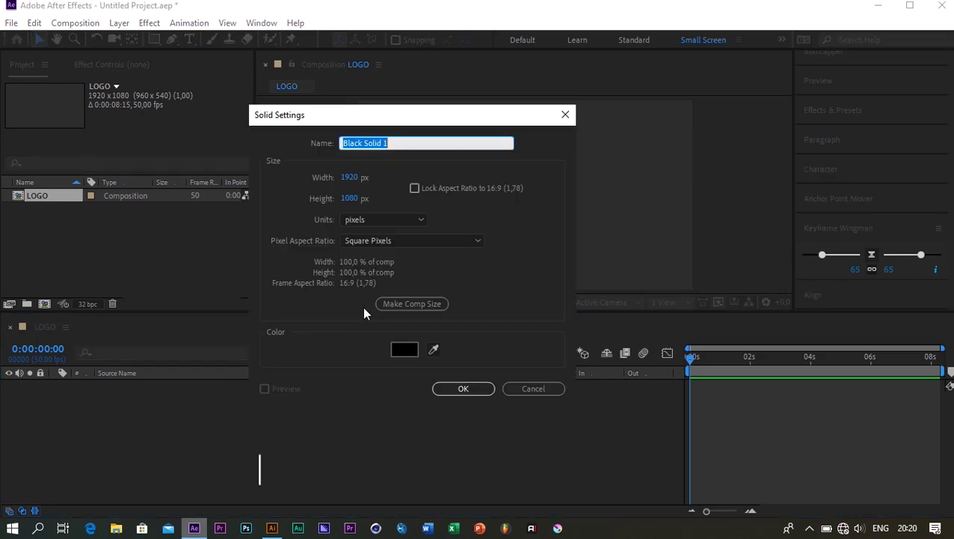
{"action": "left_click", "coordinate": [451, 388]}
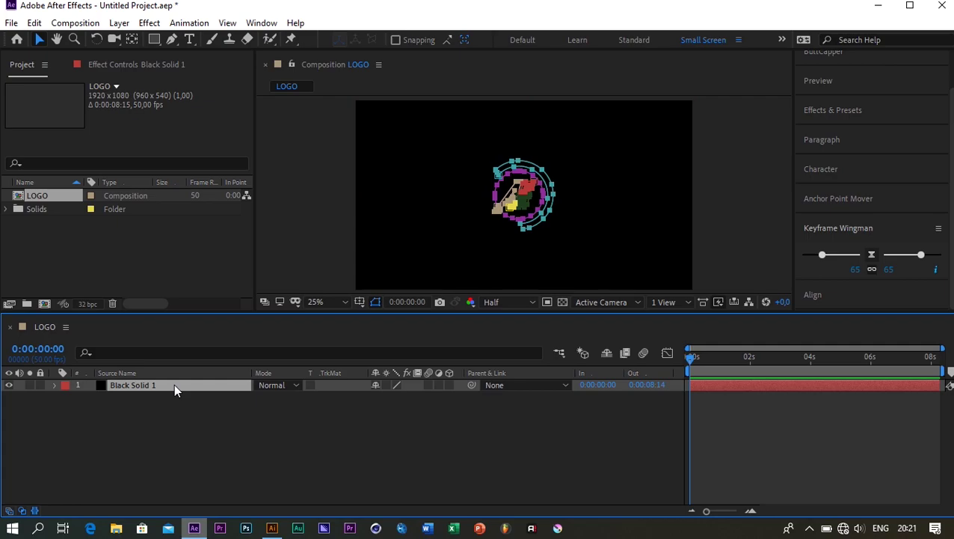
Step: Paste the copied logo paths onto the black solid as masks and deselect the layer
{"action": "key", "text": "Return"}
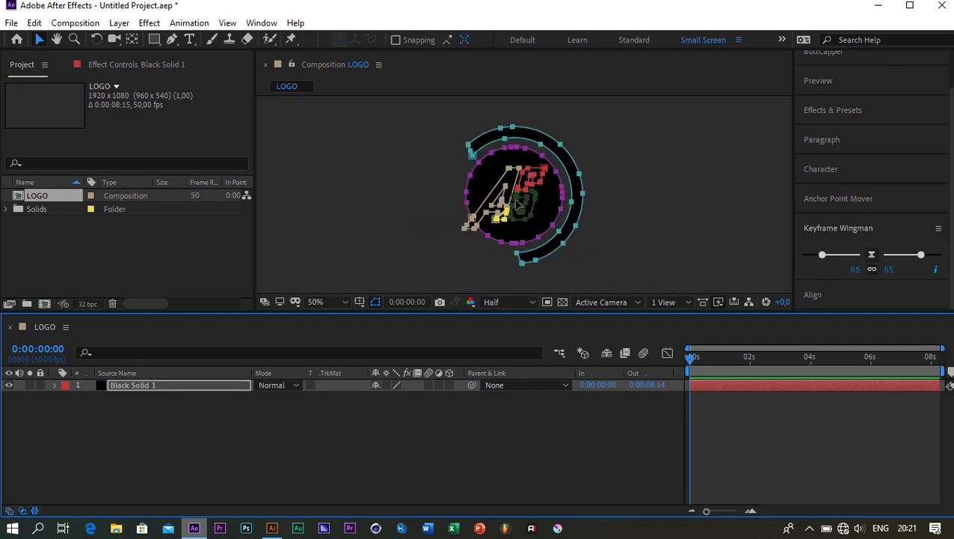
{"action": "left_click", "coordinate": [419, 234]}
{"action": "left_click", "coordinate": [341, 434]}
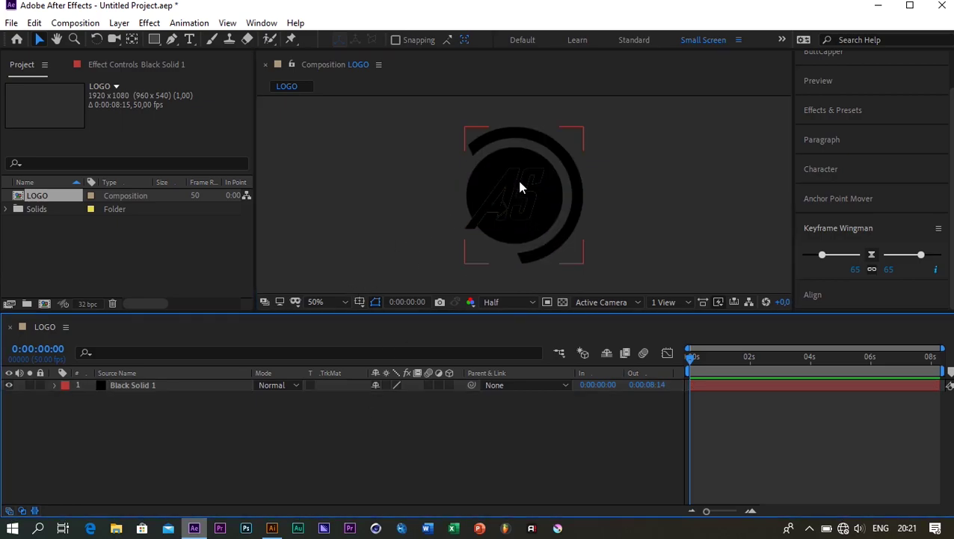
Step: Apply the Saber effect to the masked black solid
{"action": "left_click", "coordinate": [196, 384]}
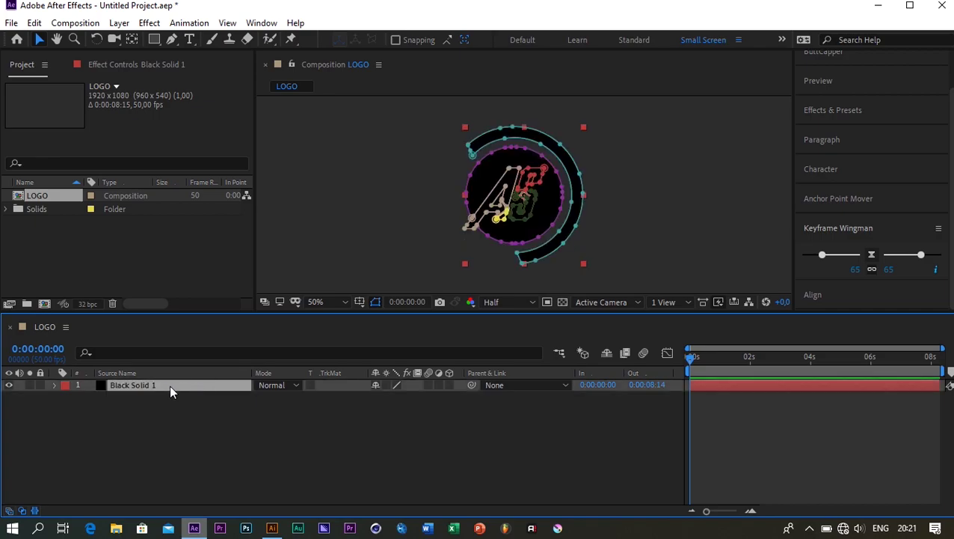
{"action": "key", "text": "ctrl+space"}
{"action": "type", "text": "saber"}
{"action": "key", "text": "Return"}
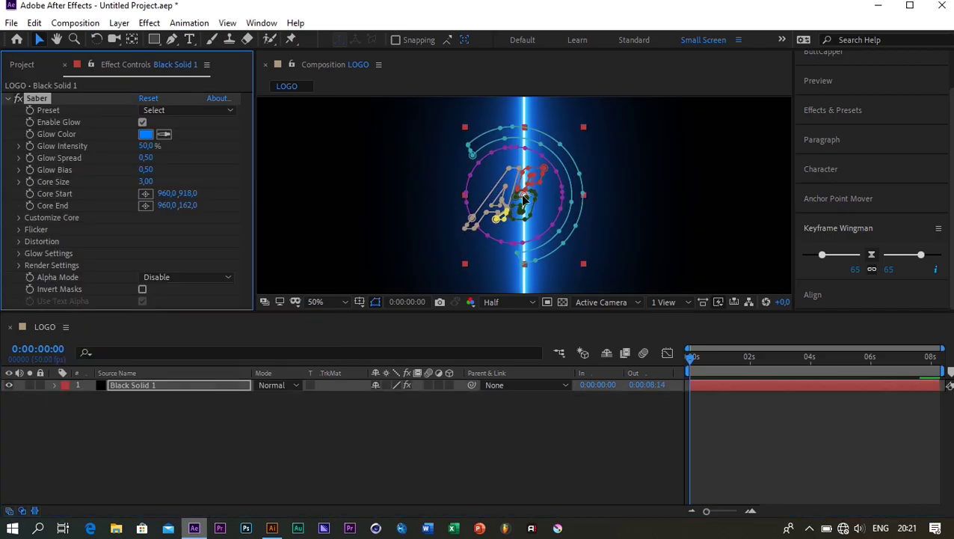
{"action": "left_click", "coordinate": [817, 110]}
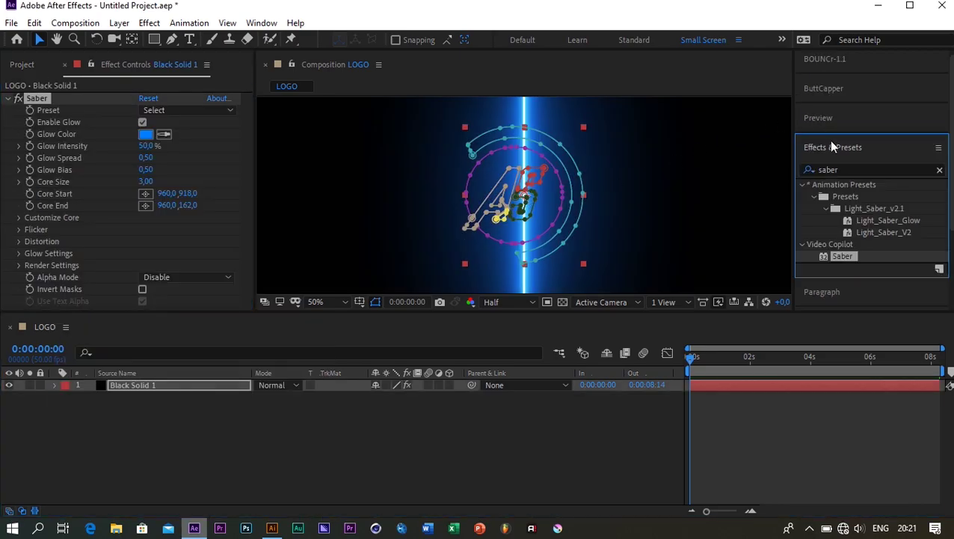
{"action": "left_click", "coordinate": [837, 163]}
{"action": "double_click", "coordinate": [713, 63]}
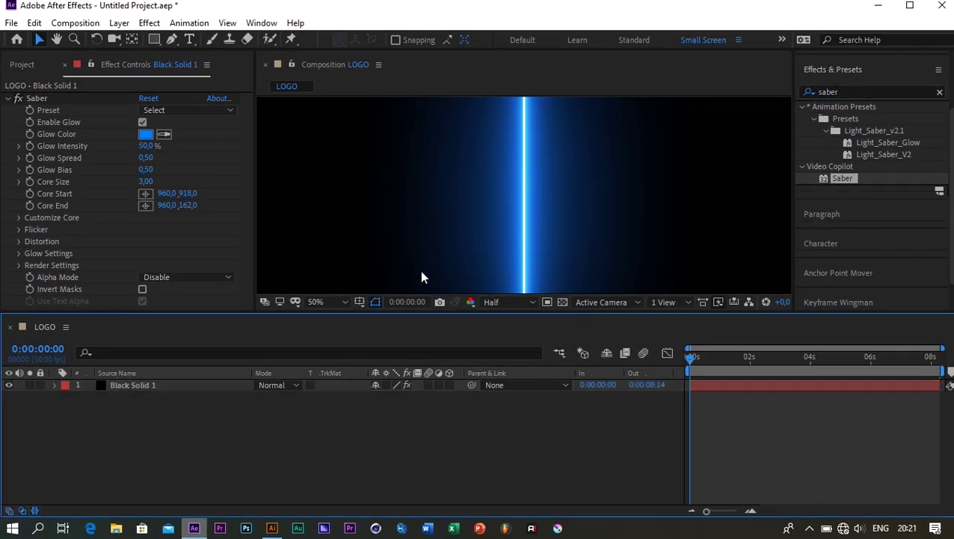
{"action": "left_click", "coordinate": [264, 351]}
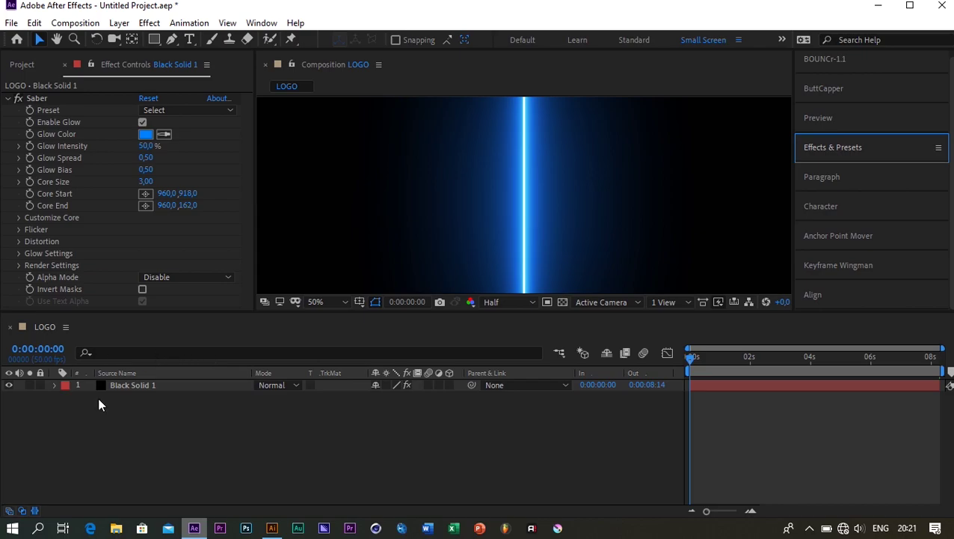
Step: Select the black solid and set its Saber preset to Electric
{"action": "left_click", "coordinate": [127, 385]}
{"action": "key", "text": "ctrl+v"}
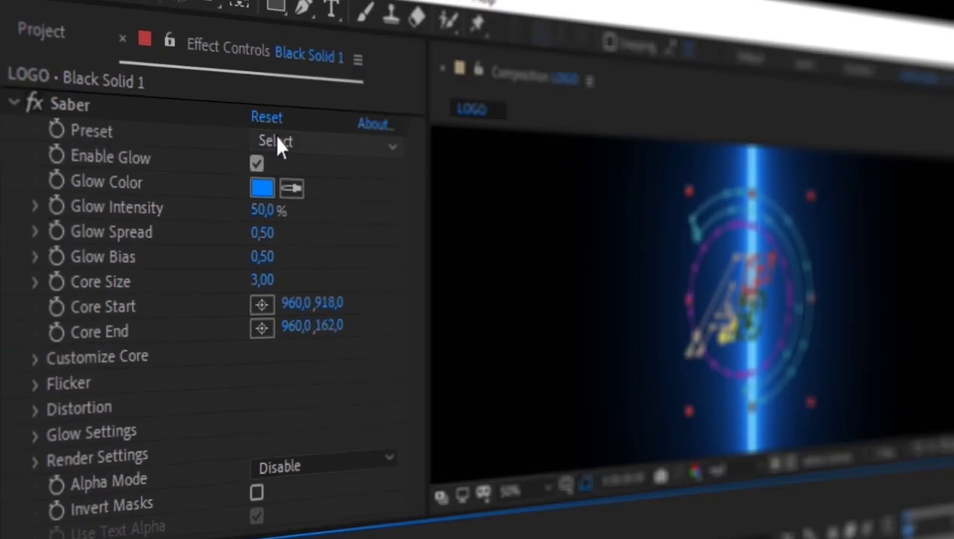
{"action": "left_click", "coordinate": [157, 110]}
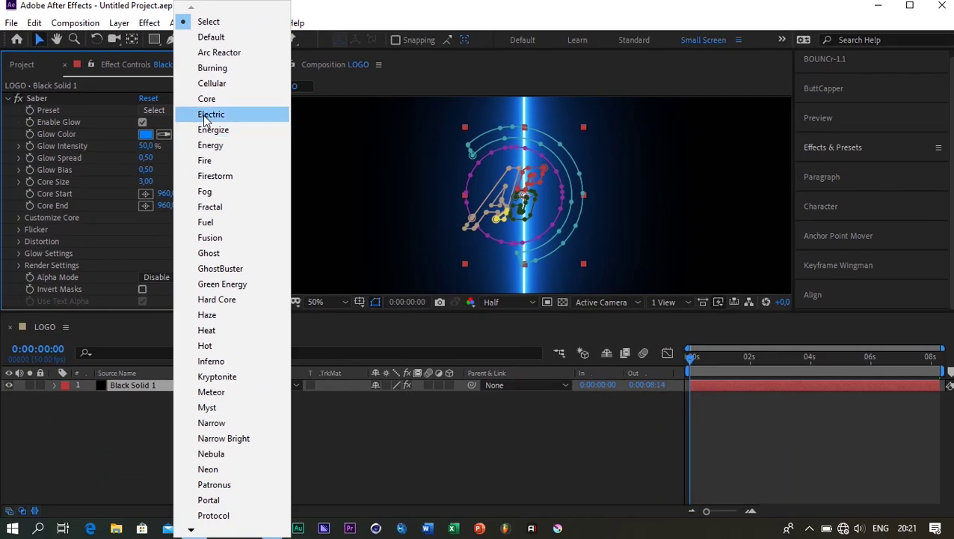
{"action": "left_click", "coordinate": [364, 153]}
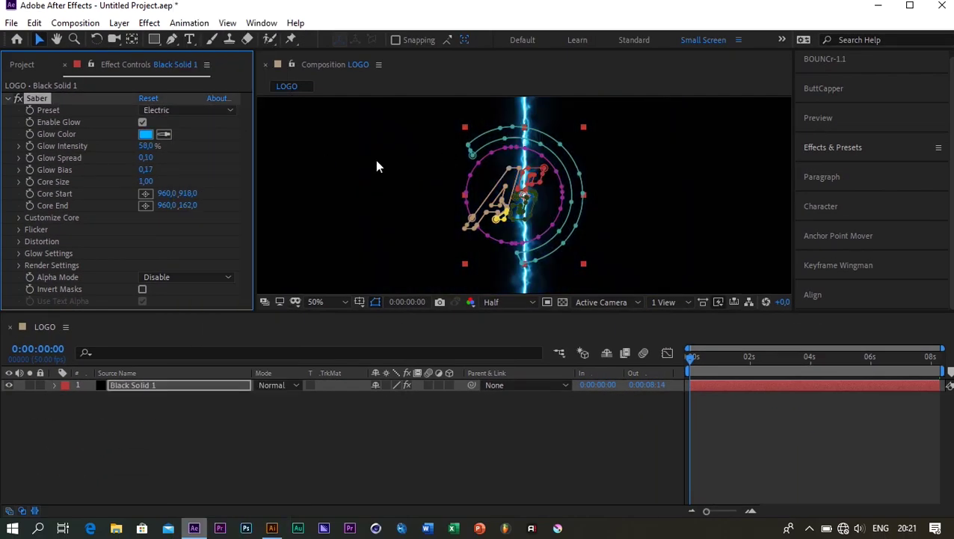
Step: In Saber's core customization, set Core Type to Layer Masks and Start Size to 0 %
{"action": "left_click", "coordinate": [19, 217]}
{"action": "scroll", "coordinate": [64, 158], "scroll_direction": "down", "scroll_amount": 3}
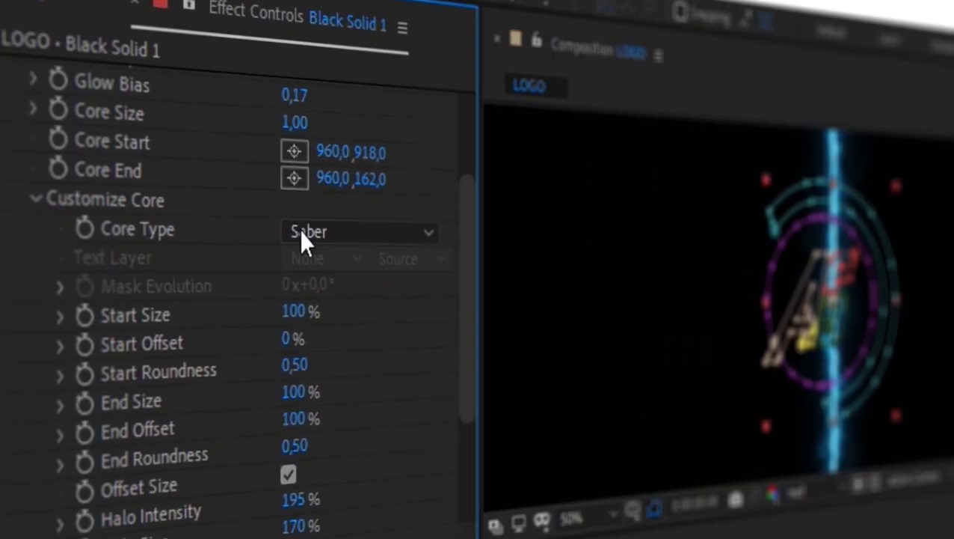
{"action": "left_click", "coordinate": [150, 159]}
{"action": "left_click", "coordinate": [334, 300]}
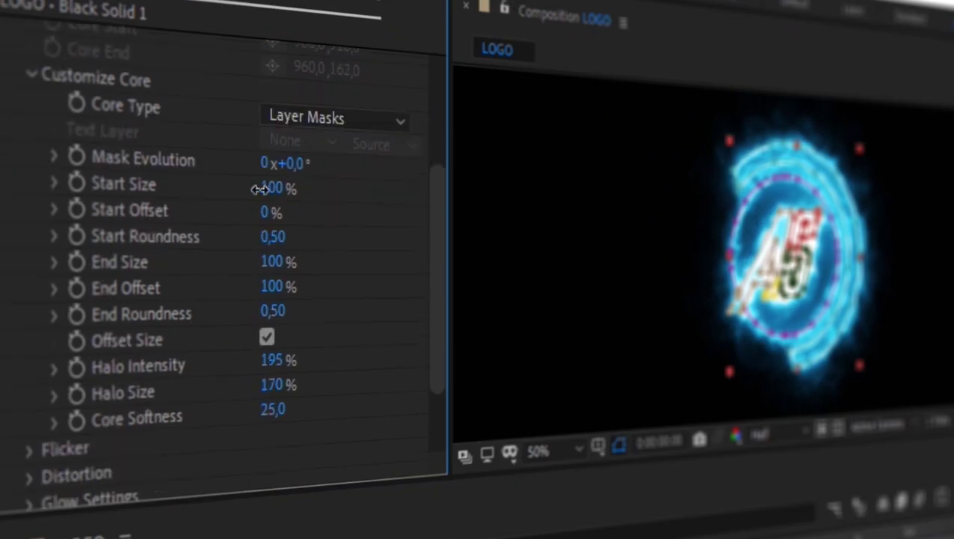
{"action": "left_click", "coordinate": [144, 195]}
{"action": "type", "text": "0"}
{"action": "key", "text": "Return"}
Step: At the composition's first frame, enable keyframing for Saber's Start Offset and End Offset, and set End Offset to 0 %
{"action": "left_click", "coordinate": [688, 357]}
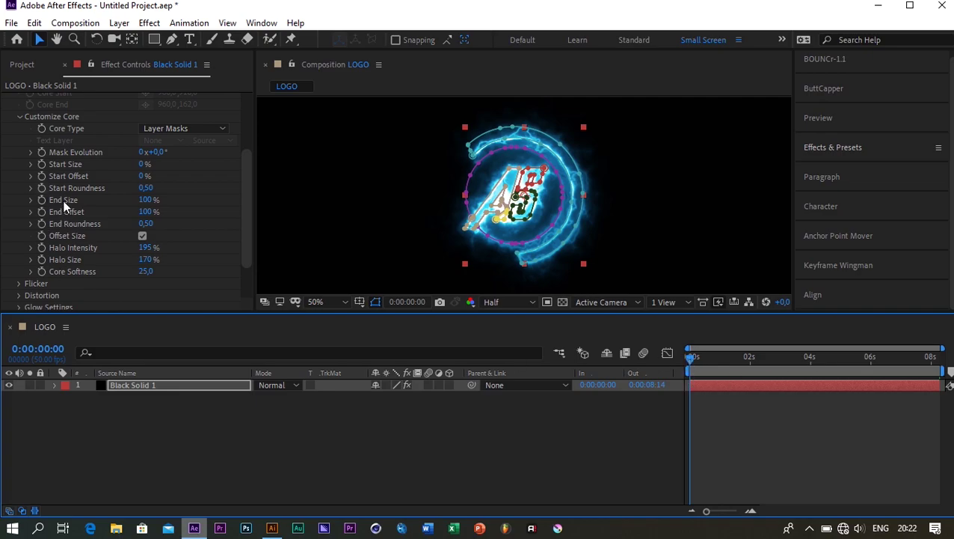
{"action": "left_click", "coordinate": [42, 175]}
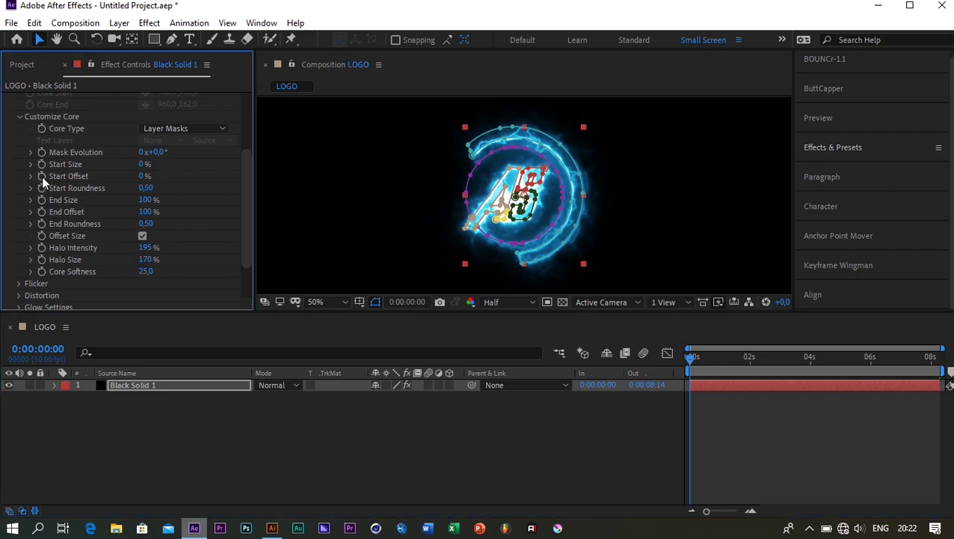
{"action": "left_click", "coordinate": [42, 212]}
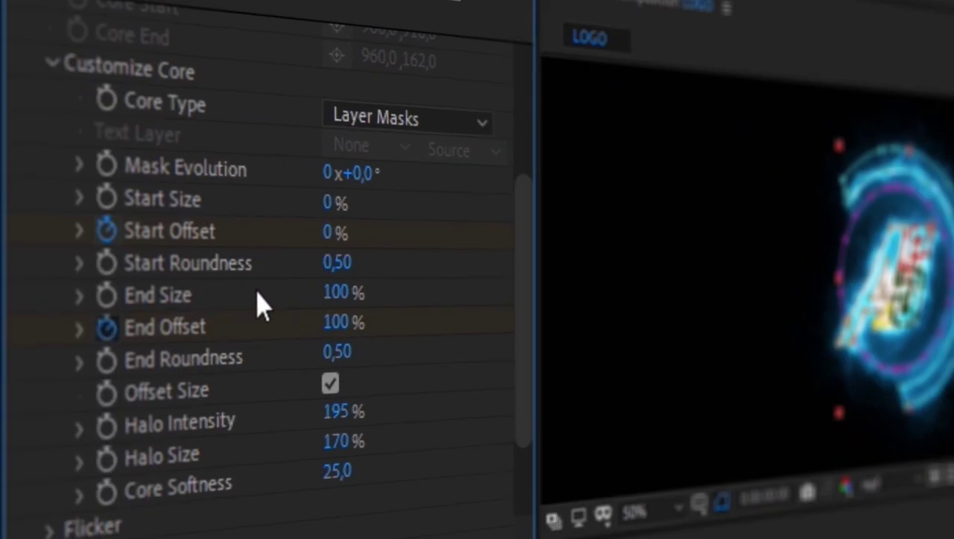
{"action": "left_click", "coordinate": [332, 324]}
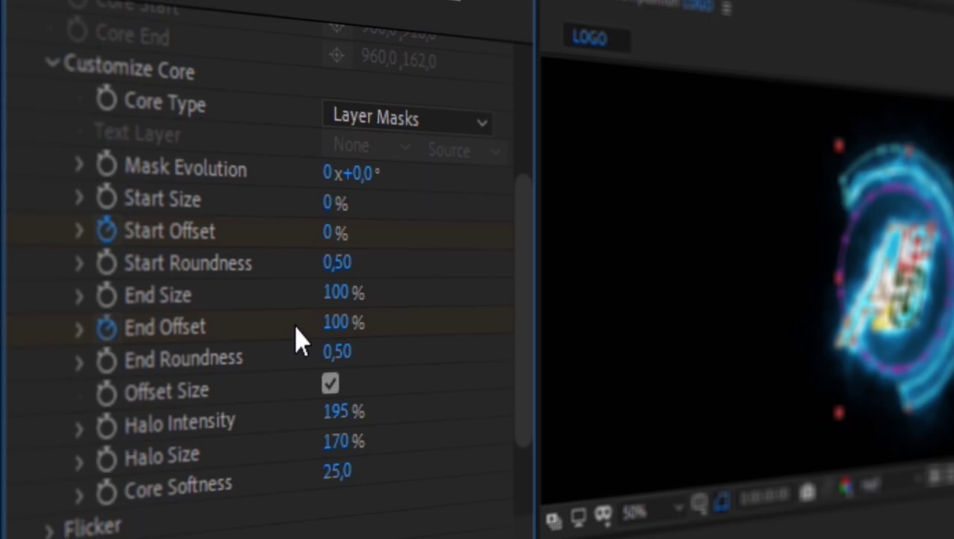
{"action": "type", "text": "0"}
{"action": "key", "text": "Return"}
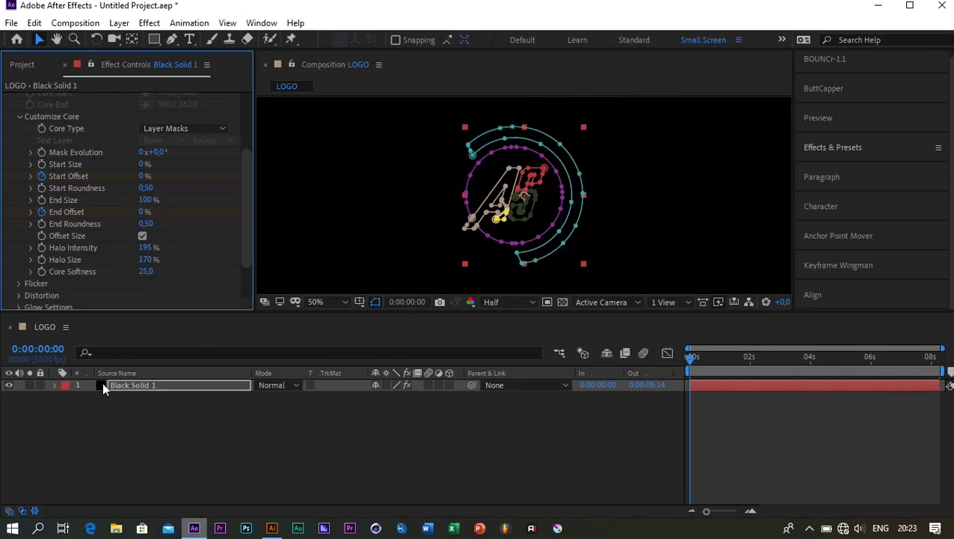
Step: Reveal the black solid's keyframes and set Saber's Start Offset to 100 % at 0:00:02:00
{"action": "left_click", "coordinate": [120, 383]}
{"action": "key", "text": "u"}
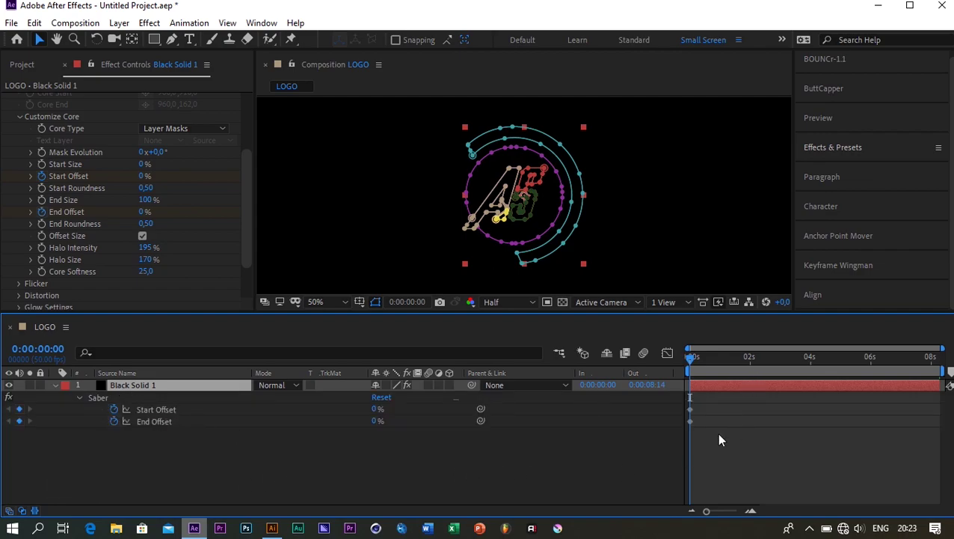
{"action": "key", "text": "shift+Page_Down"}
{"action": "key", "text": "shift+Page_Down"}
{"action": "key", "text": "shift+Page_Down"}
{"action": "key", "text": "shift+Page_Down"}
{"action": "key", "text": "shift+Page_Down"}
{"action": "key", "text": "shift+Page_Down"}
{"action": "key", "text": "shift+Page_Down"}
{"action": "key", "text": "shift+Page_Down"}
{"action": "key", "text": "shift+Page_Down"}
{"action": "key", "text": "shift+Page_Down"}
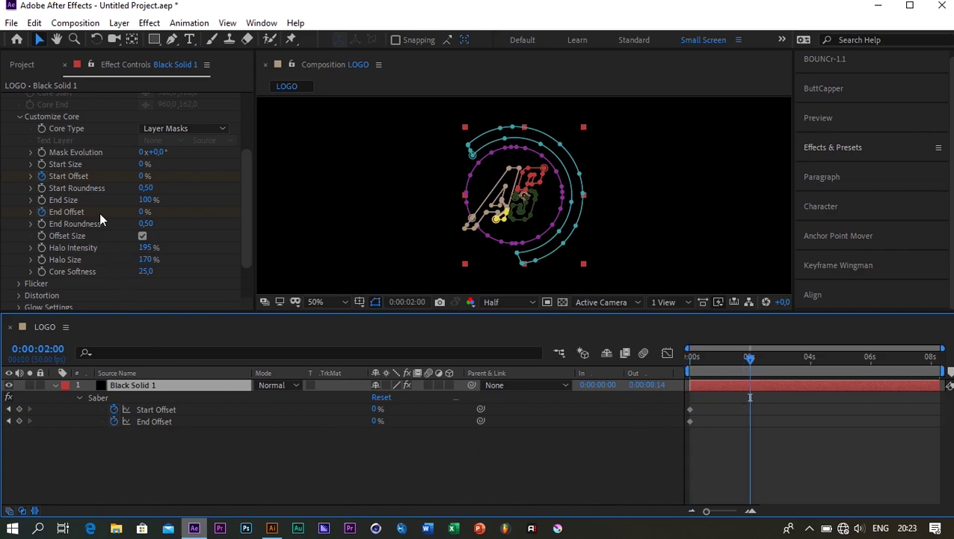
{"action": "left_click", "coordinate": [143, 176]}
{"action": "type", "text": "100"}
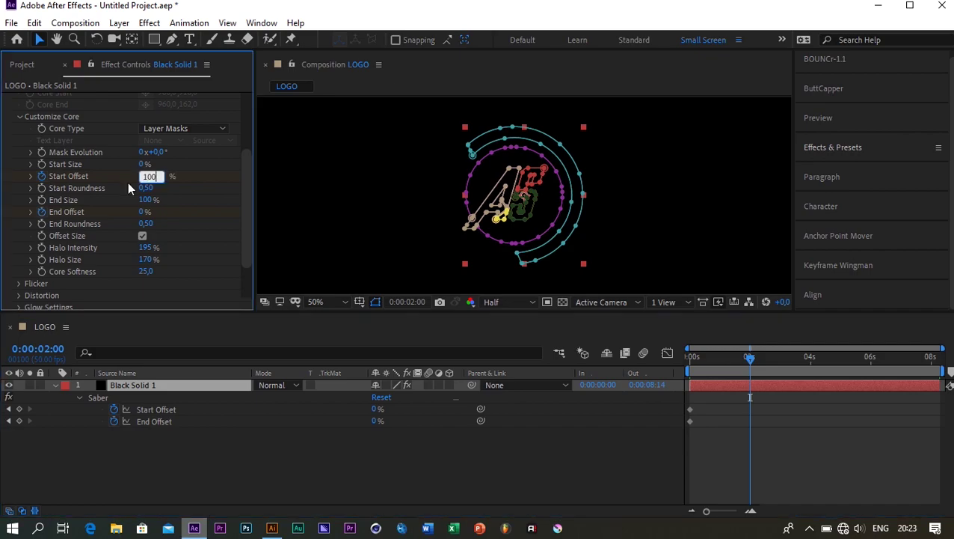
{"action": "key", "text": "Return"}
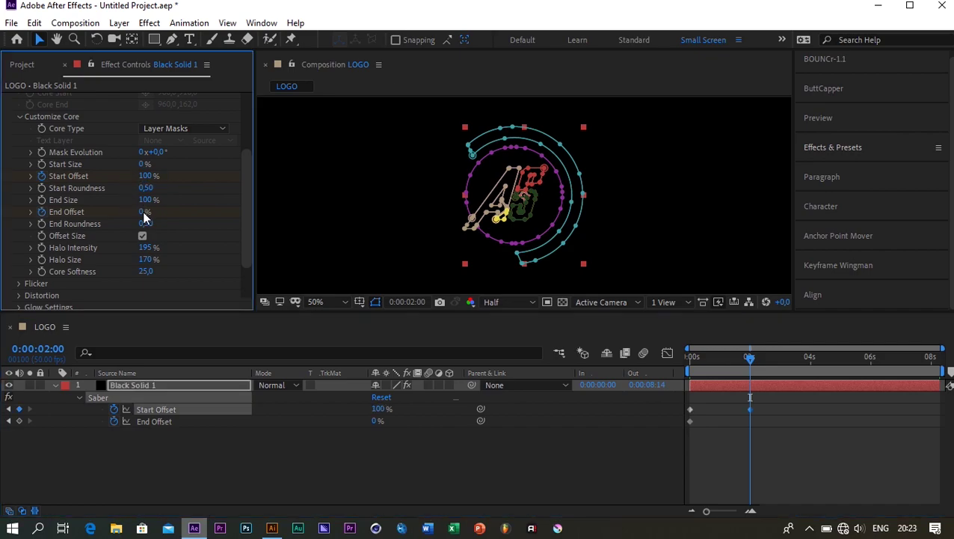
Step: Set Saber's End Offset to 100 % at 0:00:02:00 and return the playhead to the first frame
{"action": "left_click", "coordinate": [142, 213]}
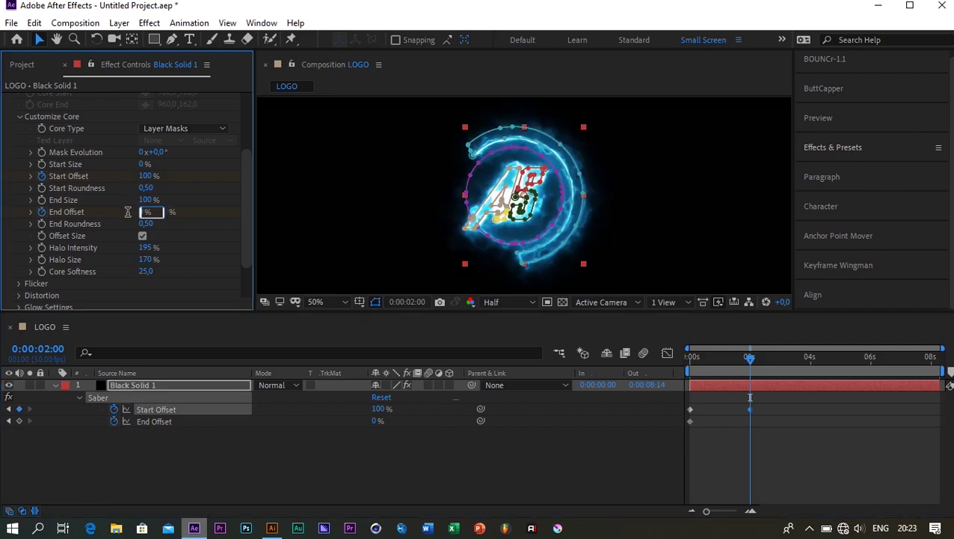
{"action": "type", "text": "100"}
{"action": "key", "text": "Return"}
{"action": "left_click", "coordinate": [694, 357]}
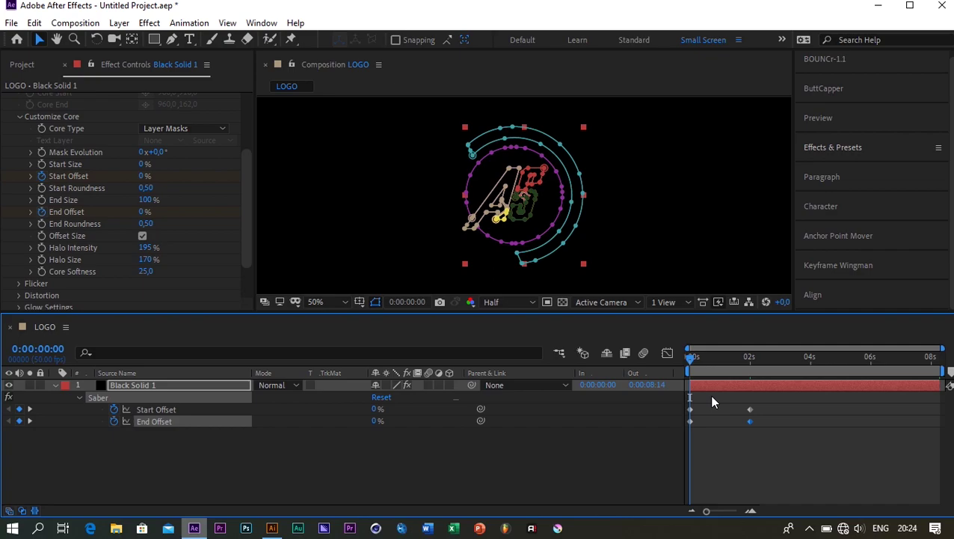
Step: Shift both Start Offset keyframes of Saber so that the first one sits at 0:00:00:40
{"action": "left_click", "coordinate": [712, 396]}
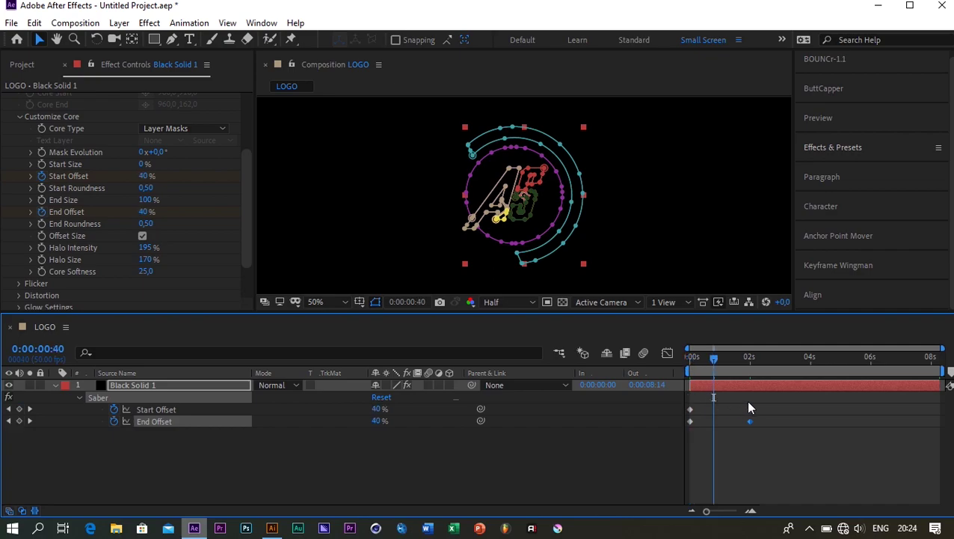
{"action": "left_click_drag", "start_coordinate": [764, 412], "coordinate": [685, 416]}
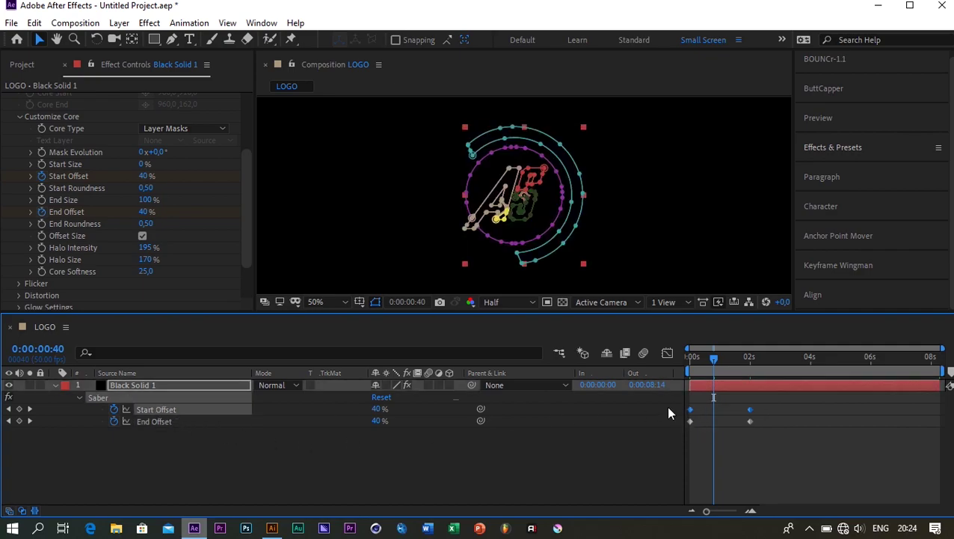
{"action": "left_click_drag", "start_coordinate": [689, 410], "coordinate": [717, 442]}
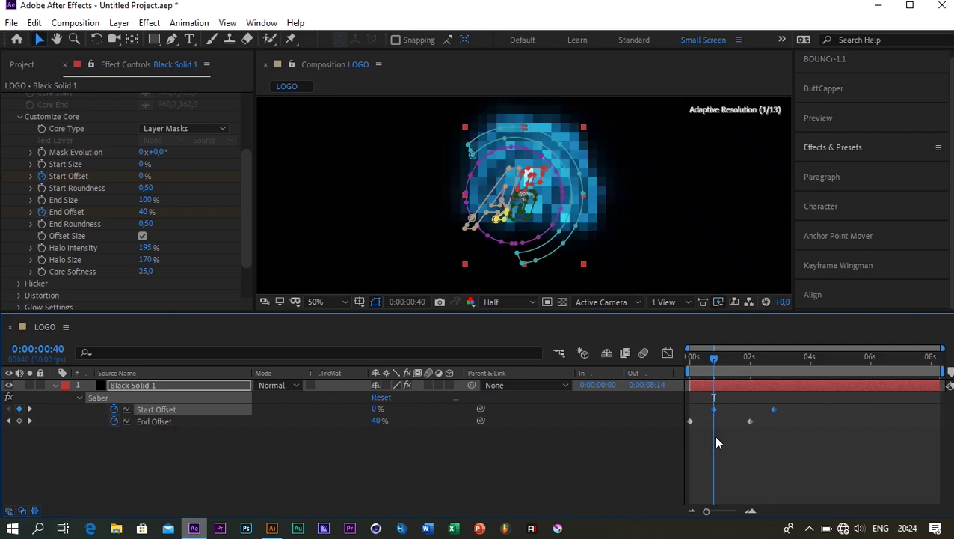
Step: Ease all Start Offset and End Offset keyframes with Keyframe Wingman, using 65 for both incoming and outgoing influence
{"action": "left_click_drag", "start_coordinate": [783, 404], "coordinate": [706, 425]}
{"action": "left_click", "coordinate": [826, 265]}
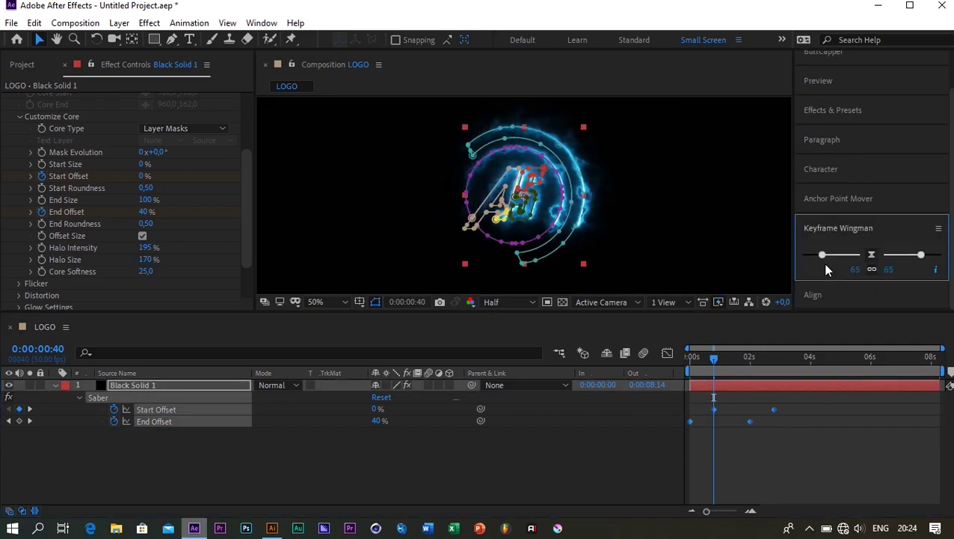
{"action": "left_click", "coordinate": [840, 255]}
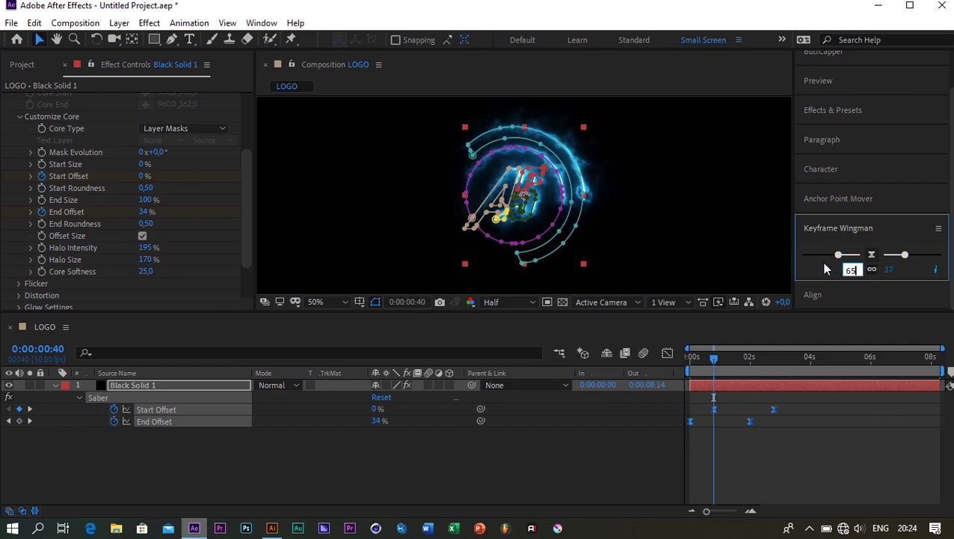
{"action": "type", "text": "65"}
{"action": "key", "text": "Return"}
Step: Shorten the work area to end at about 3.5 seconds and preview the Saber animation
{"action": "left_click_drag", "start_coordinate": [946, 371], "coordinate": [794, 371]}
{"action": "left_click", "coordinate": [627, 455]}
{"action": "key", "text": "space"}
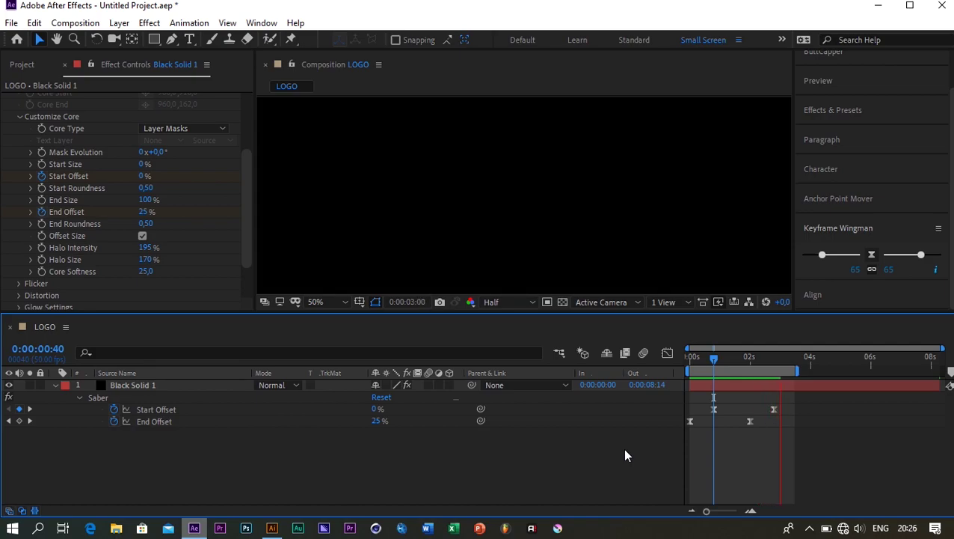
{"action": "key", "text": "space"}
Step: Collapse and duplicate the black solid, and rename the lower copy BIRU
{"action": "left_click", "coordinate": [55, 384]}
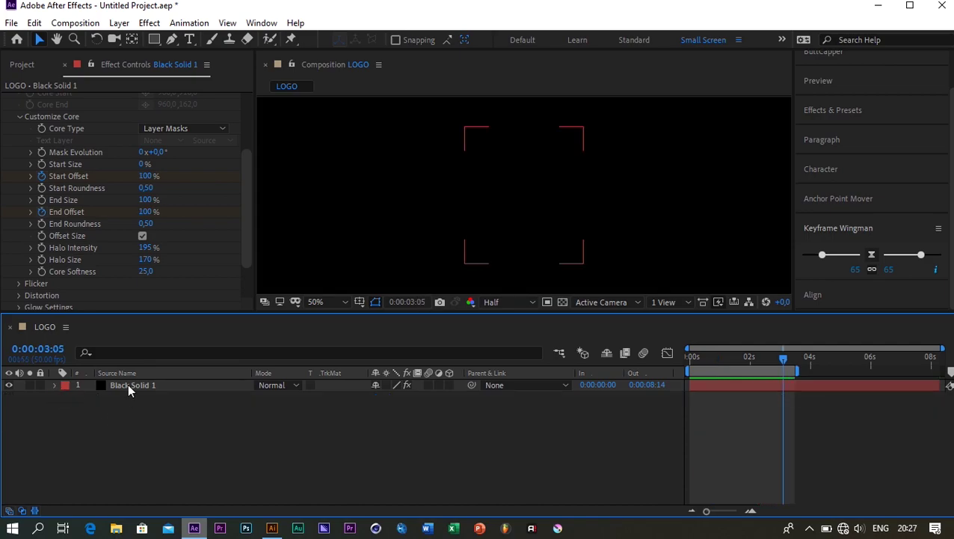
{"action": "left_click", "coordinate": [127, 385]}
{"action": "key", "text": "ctrl+d"}
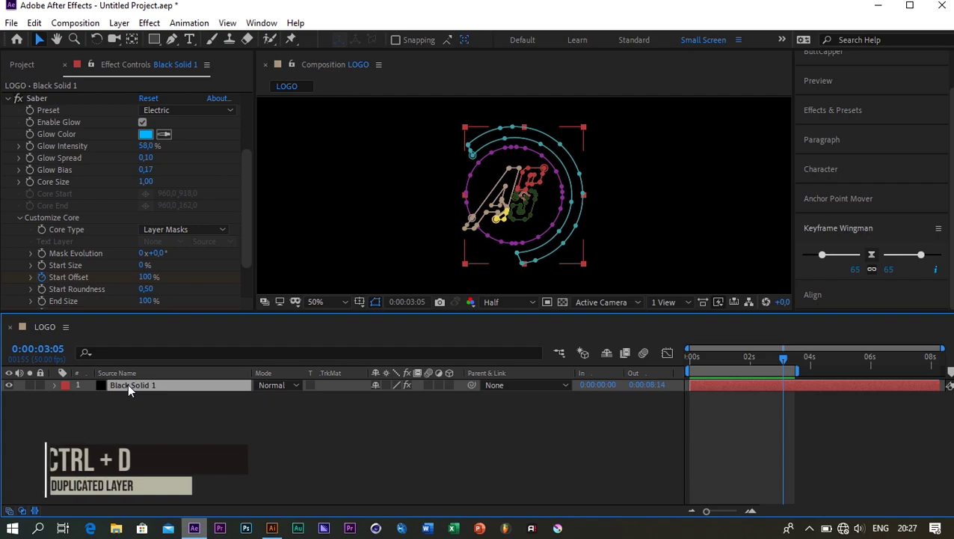
{"action": "left_click", "coordinate": [132, 396]}
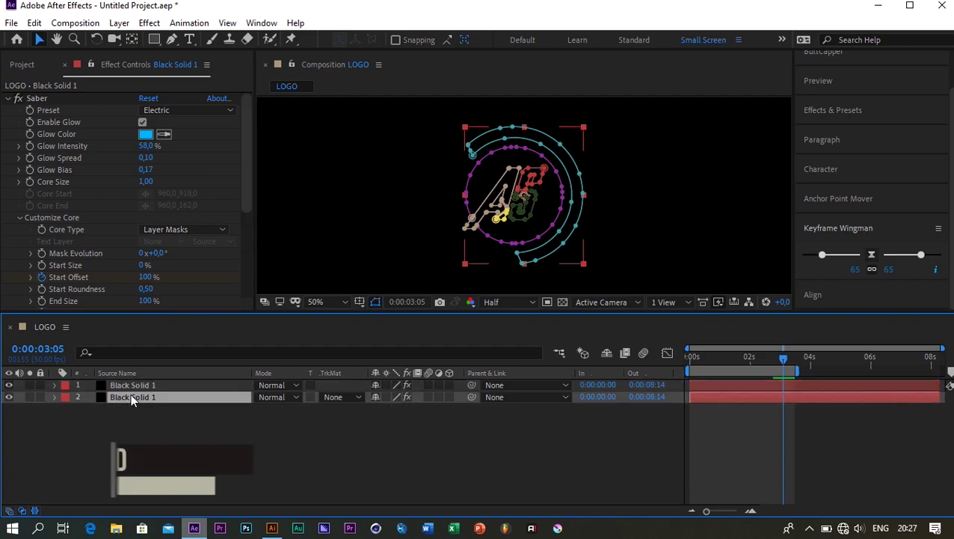
{"action": "key", "text": "Return"}
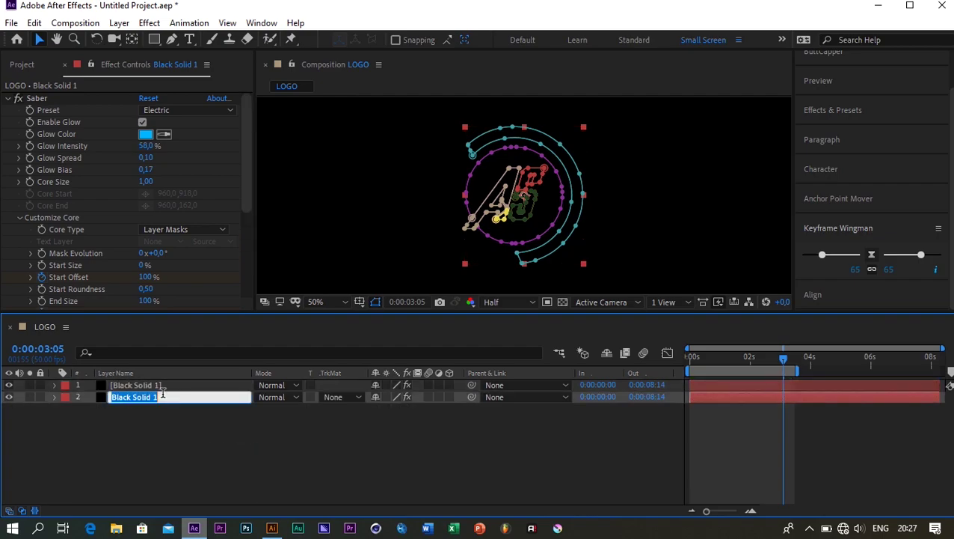
{"action": "type", "text": "BIRU"}
{"action": "key", "text": "Return"}
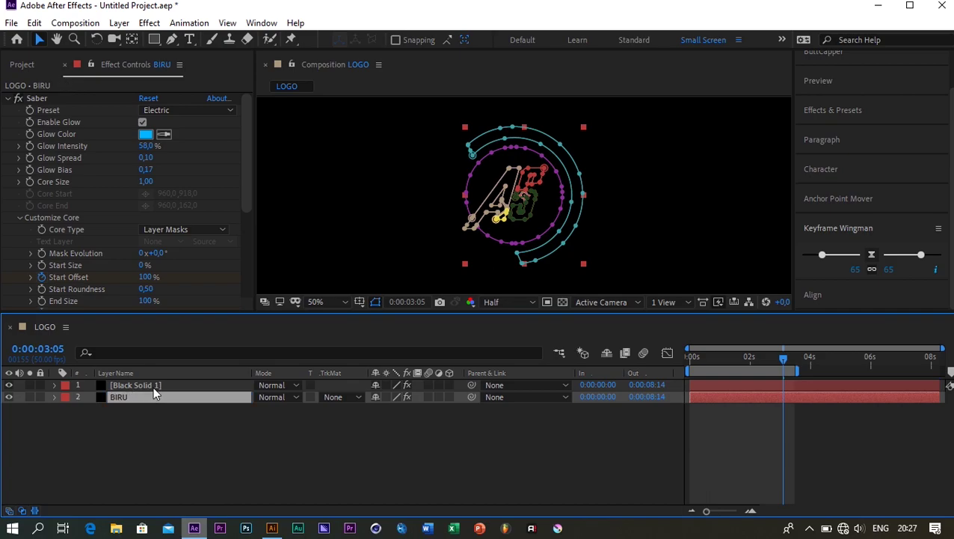
Step: Rename the upper black solid layer KUNING
{"action": "left_click", "coordinate": [153, 386]}
{"action": "key", "text": "Return"}
{"action": "type", "text": "KU"}
{"action": "key", "text": "Return"}
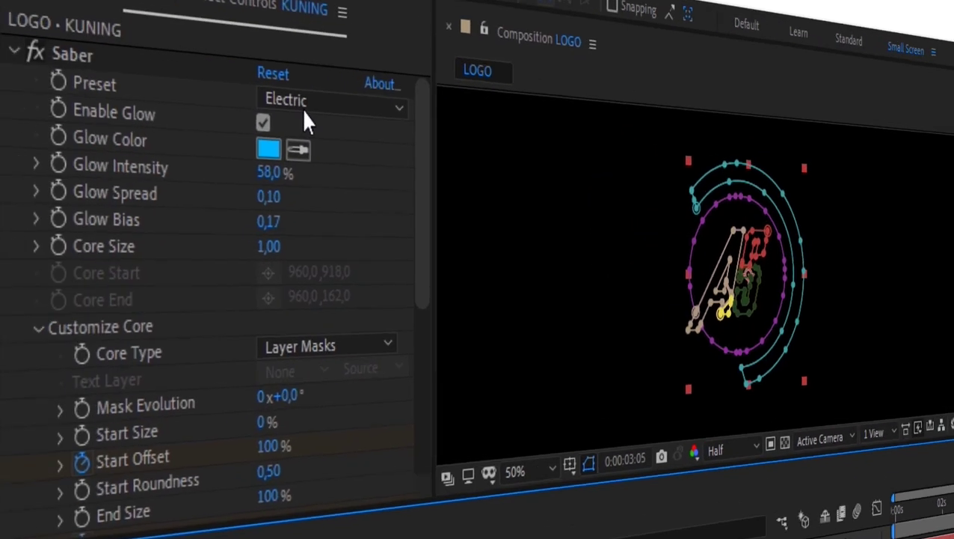
Step: Switch the KUNING layer's Saber preset to Default and set its Glow Color to dark yellow, 9D9805
{"action": "left_click", "coordinate": [169, 112]}
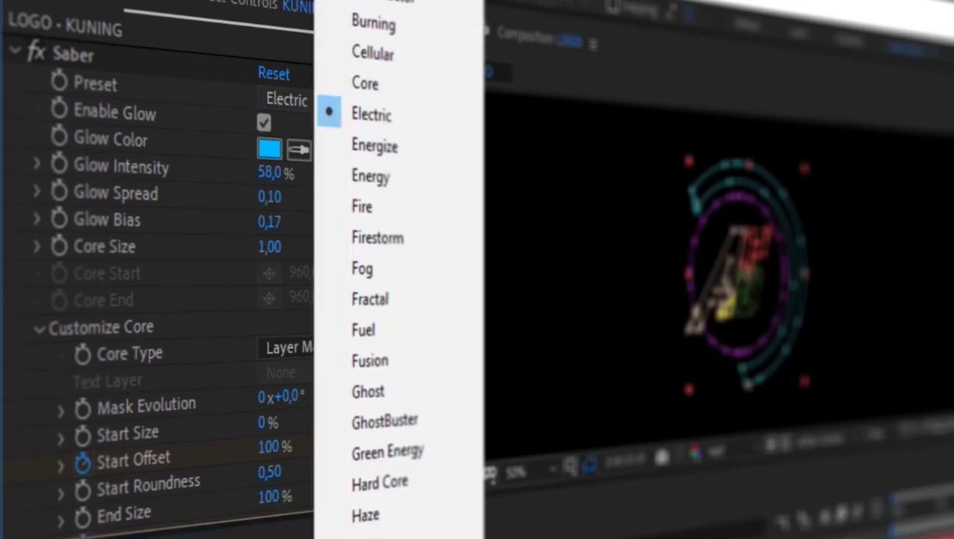
{"action": "left_click", "coordinate": [370, 4]}
{"action": "left_click", "coordinate": [269, 149]}
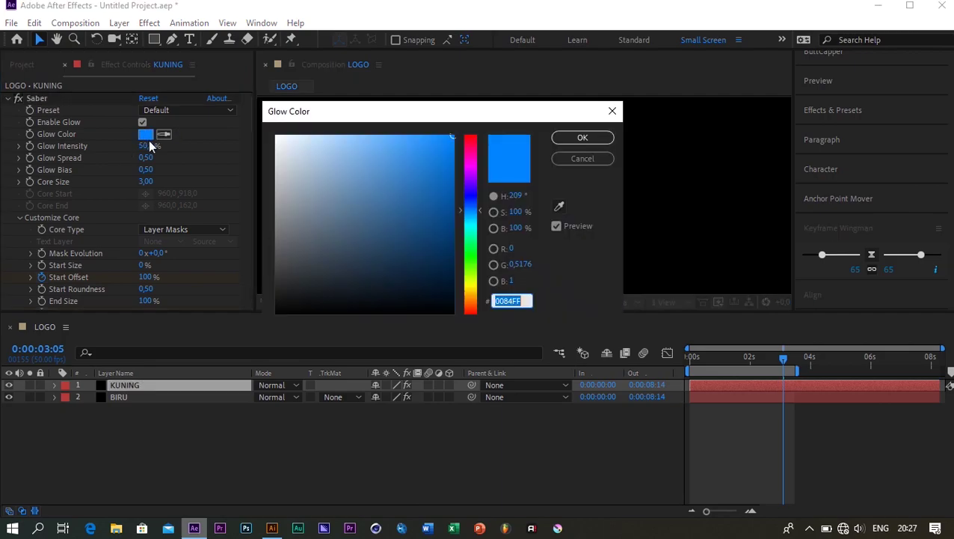
{"action": "type", "text": "0D200F"}
{"action": "left_click_drag", "start_coordinate": [473, 249], "coordinate": [473, 284]}
{"action": "left_click_drag", "start_coordinate": [450, 224], "coordinate": [448, 204]}
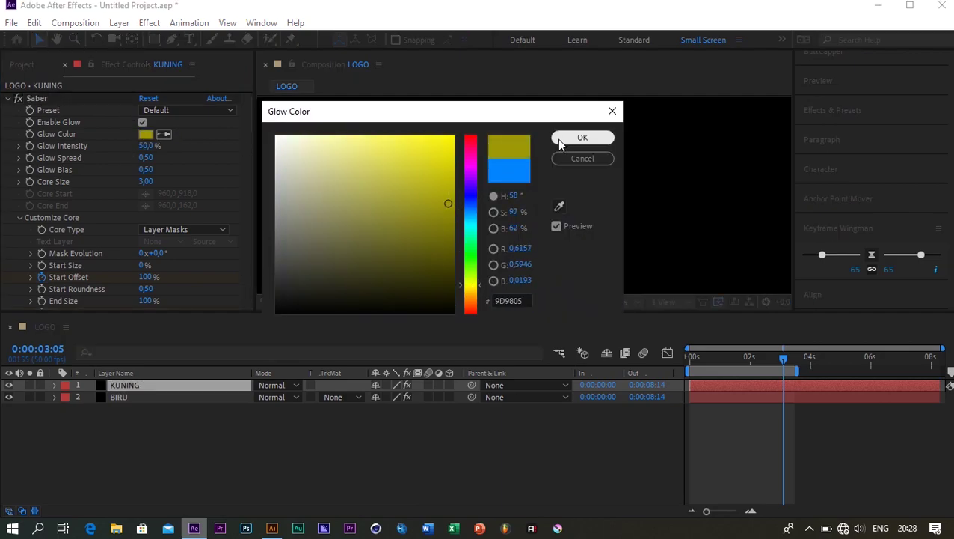
{"action": "left_click", "coordinate": [560, 141]}
Step: With the playhead at 0:00:01:05, set the KUNING layer's Saber Glow Intensity to 19 %
{"action": "left_click", "coordinate": [723, 357]}
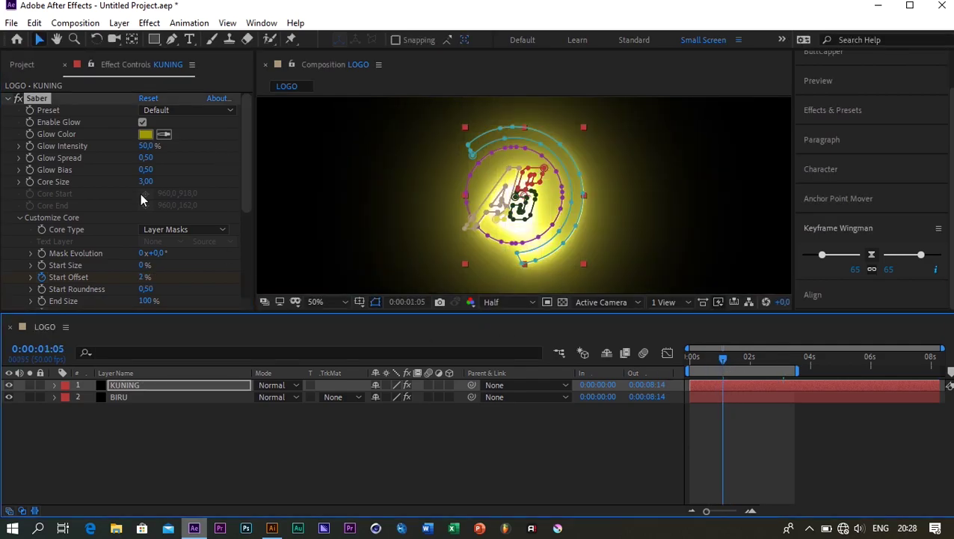
{"action": "left_click", "coordinate": [146, 146]}
{"action": "type", "text": "19"}
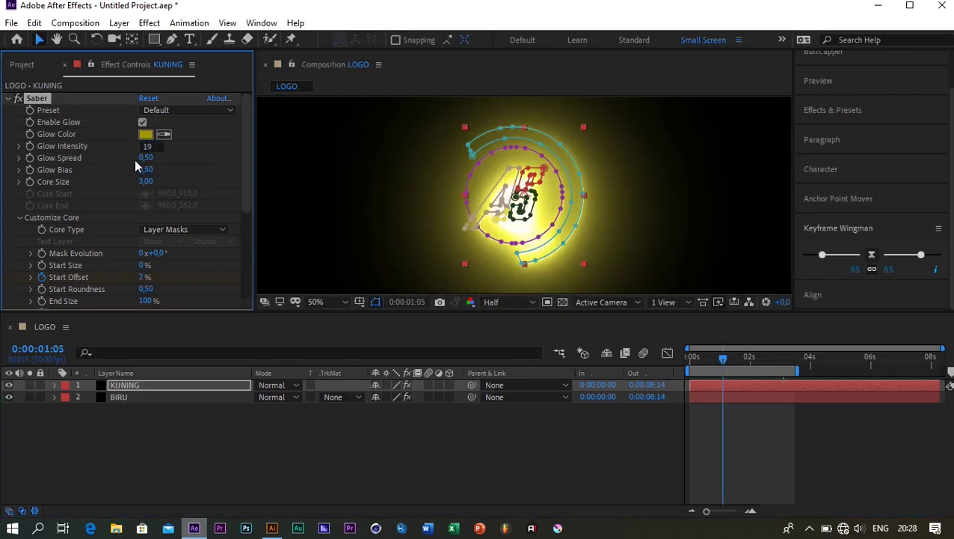
{"action": "key", "text": "Return"}
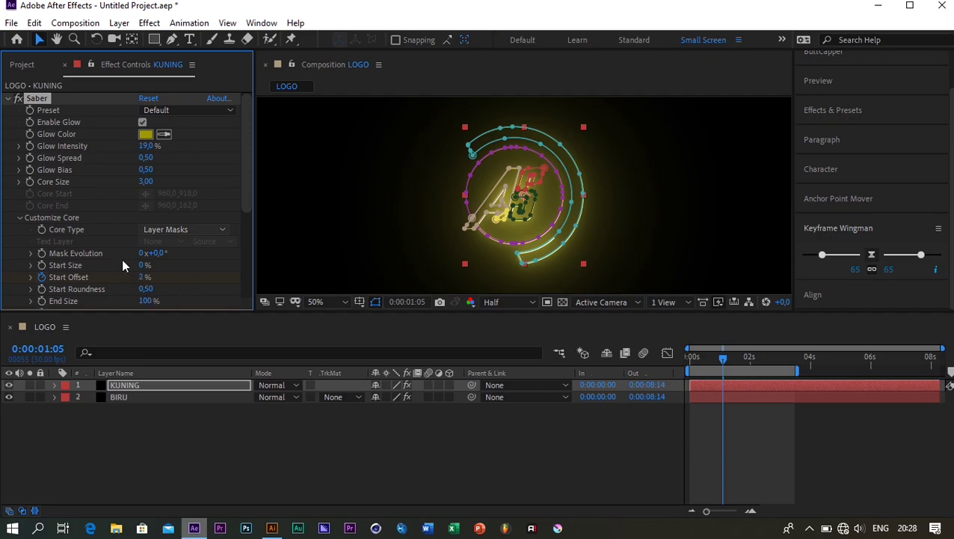
Step: Reveal both layers' keyframes and shift all of KUNING's Saber keyframes so the first End Offset keyframe sits at 0:00:00:40
{"action": "left_click", "coordinate": [700, 397]}
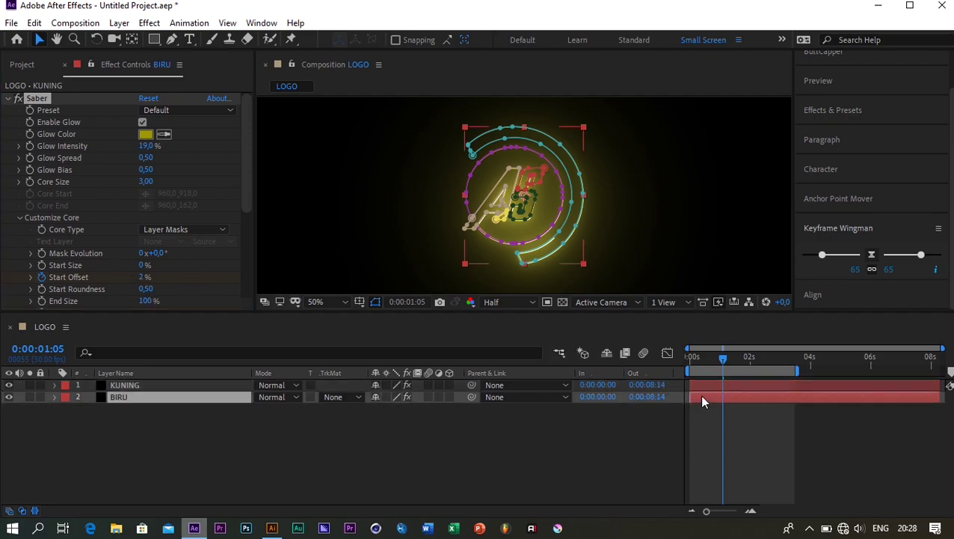
{"action": "key", "text": "u"}
{"action": "left_click", "coordinate": [706, 387]}
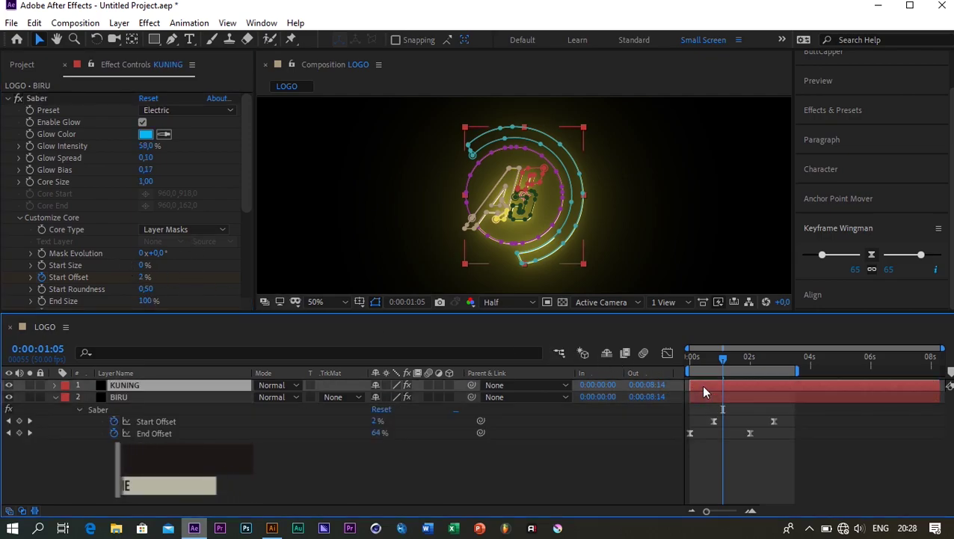
{"action": "key", "text": "u"}
{"action": "key", "text": "j"}
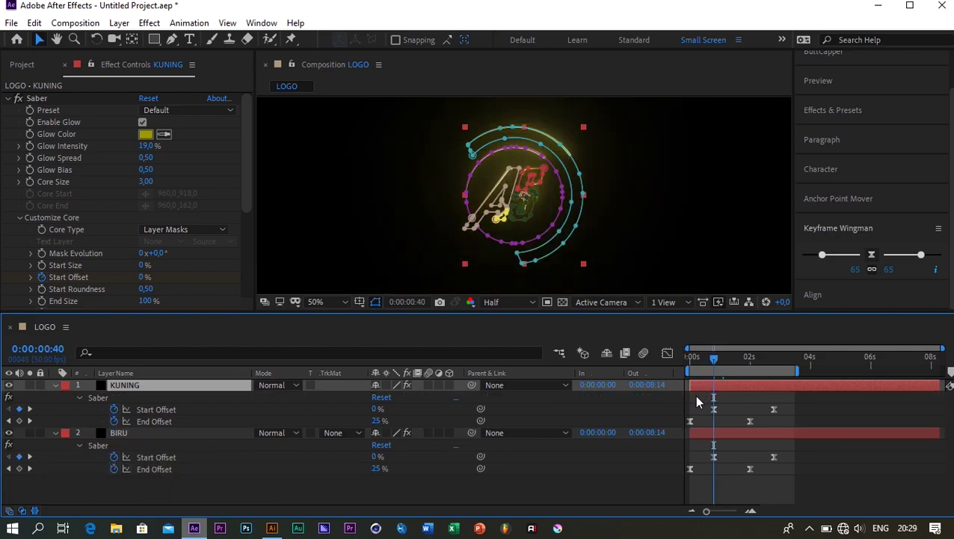
{"action": "left_click_drag", "start_coordinate": [785, 402], "coordinate": [711, 424]}
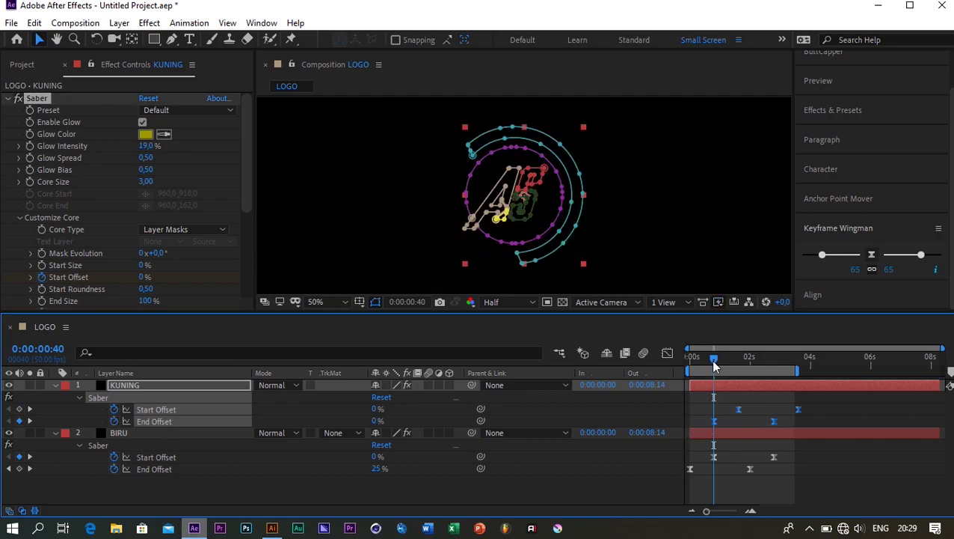
Step: Collapse the KUNING and BIRU layers, set both blending modes to Add, and preview the animation
{"action": "left_click", "coordinate": [56, 386]}
{"action": "left_click", "coordinate": [54, 397]}
{"action": "left_click", "coordinate": [278, 396]}
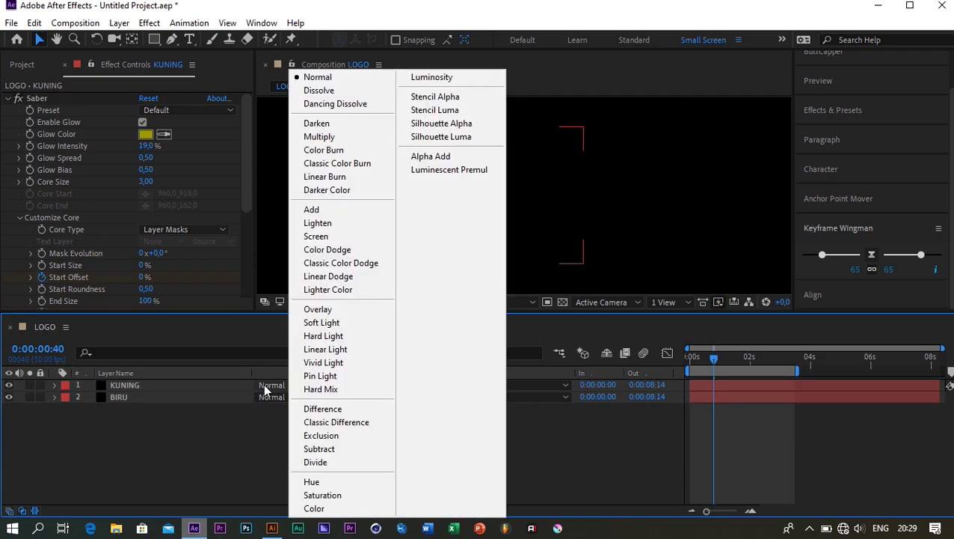
{"action": "left_click", "coordinate": [311, 209]}
{"action": "left_click", "coordinate": [278, 396]}
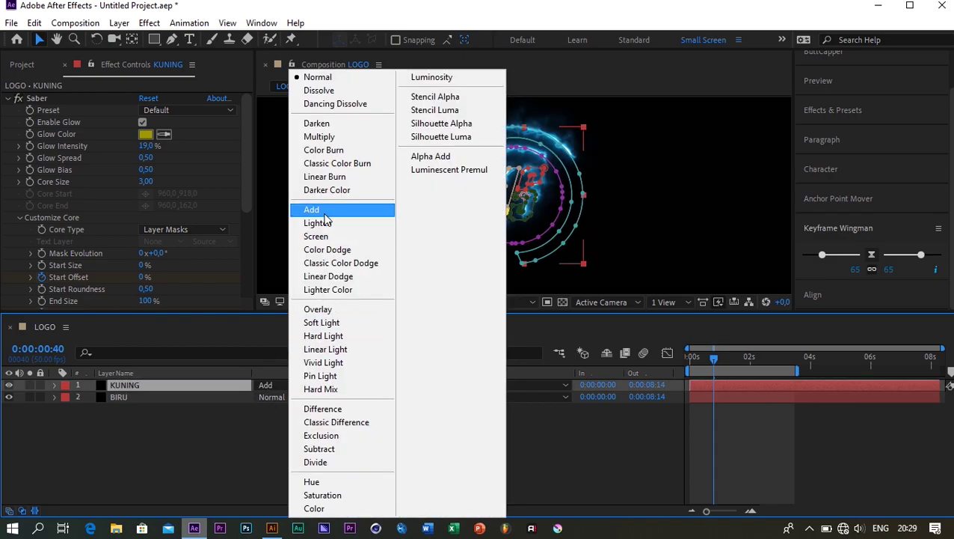
{"action": "key", "text": "Escape"}
{"action": "left_click", "coordinate": [726, 377]}
{"action": "key", "text": "space"}
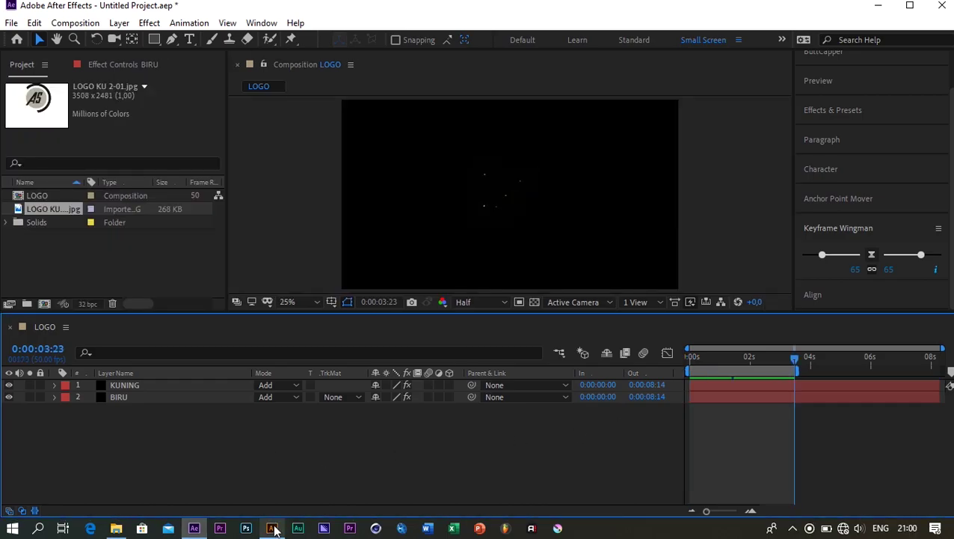
Step: Switch to Illustrator and export the logo as a PNG at High (300 ppi) with a transparent background
{"action": "left_click", "coordinate": [272, 528]}
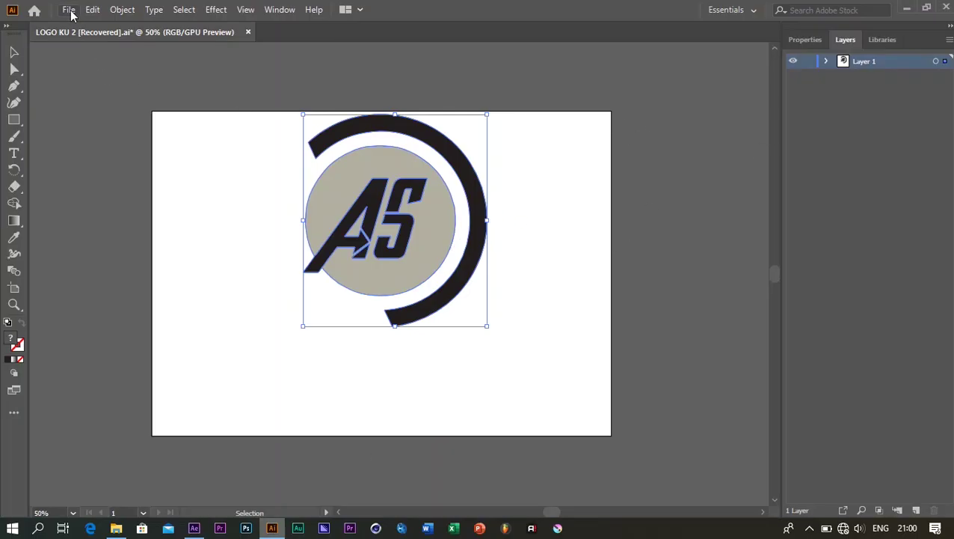
{"action": "left_click", "coordinate": [72, 12]}
{"action": "mouse_move", "coordinate": [118, 259]}
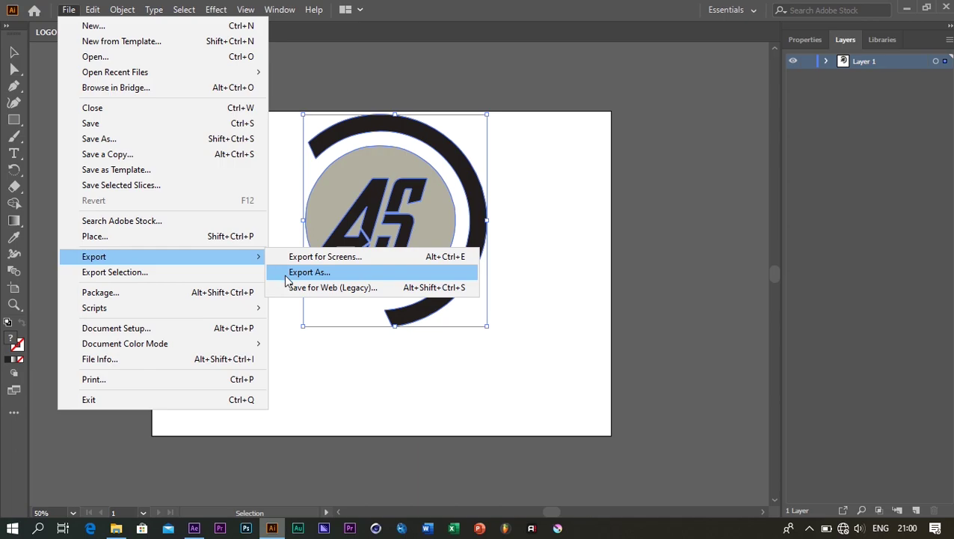
{"action": "left_click", "coordinate": [286, 275]}
{"action": "left_click", "coordinate": [121, 283]}
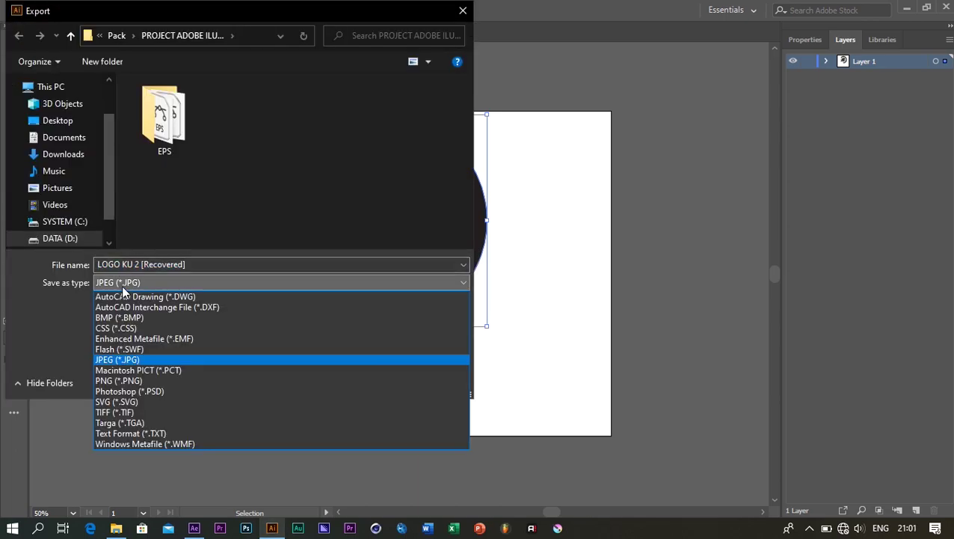
{"action": "left_click", "coordinate": [116, 380]}
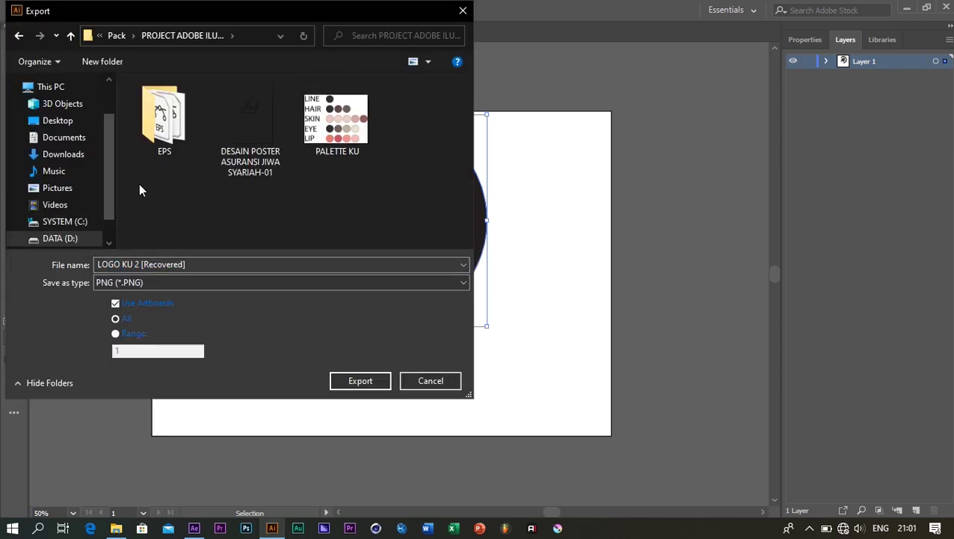
{"action": "left_click", "coordinate": [338, 382]}
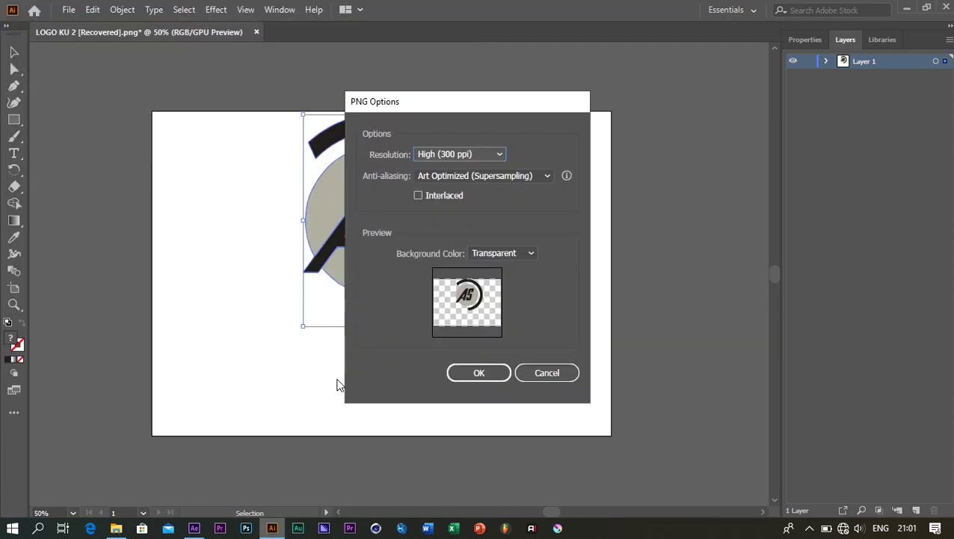
{"action": "left_click", "coordinate": [473, 376]}
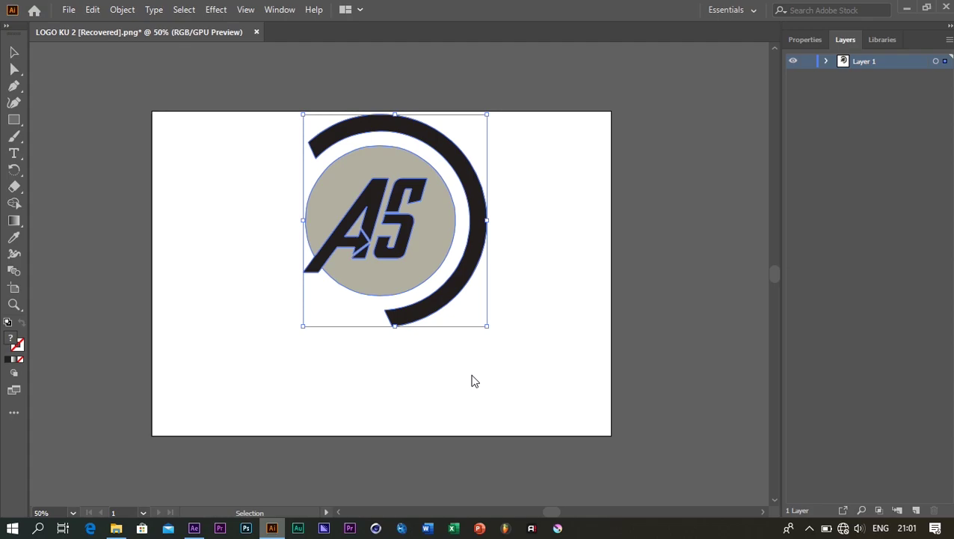
Step: Import LOGO KU 2 [Recovered]-01.png from the PROJECT ADOBE ILUSTRATOR folder into the After Effects project
{"action": "left_click", "coordinate": [116, 528]}
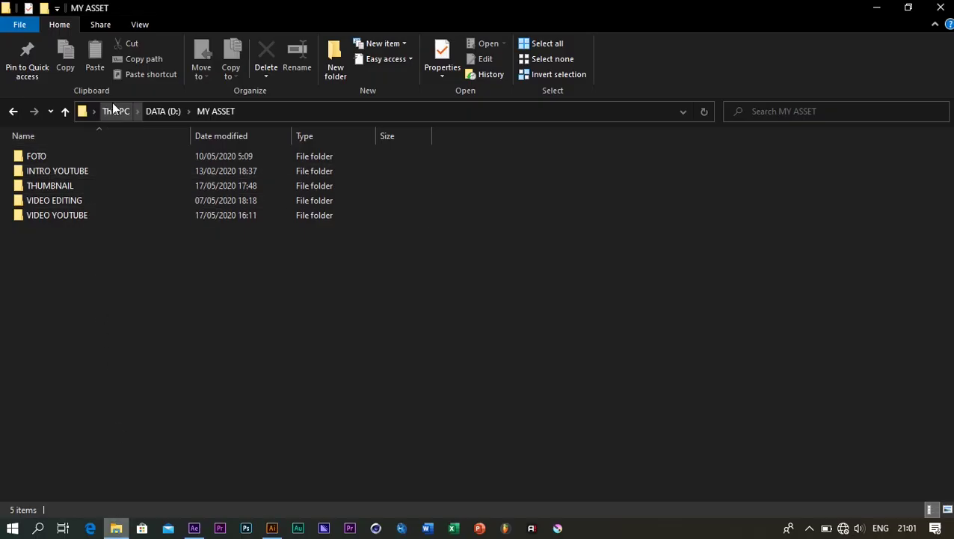
{"action": "left_click", "coordinate": [137, 111]}
{"action": "left_click", "coordinate": [160, 247]}
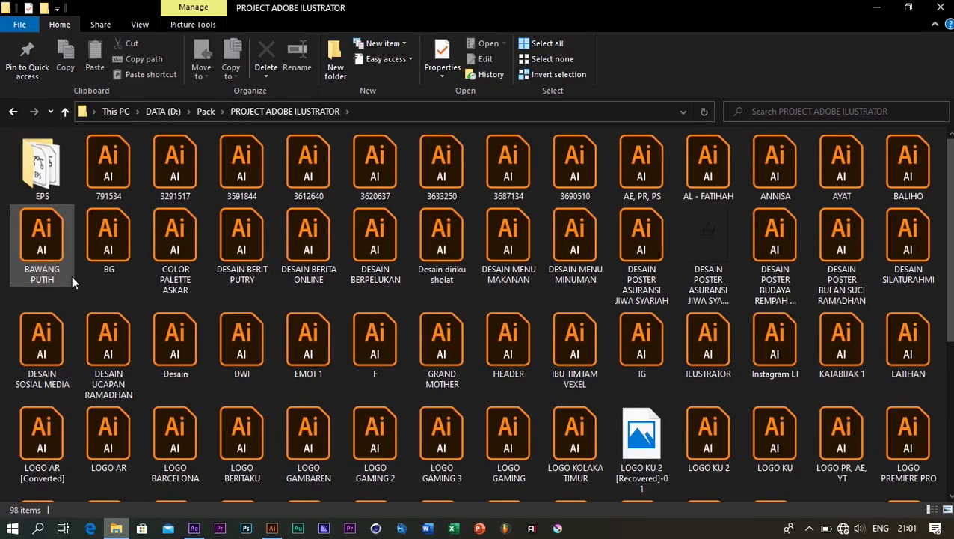
{"action": "left_click", "coordinate": [641, 434]}
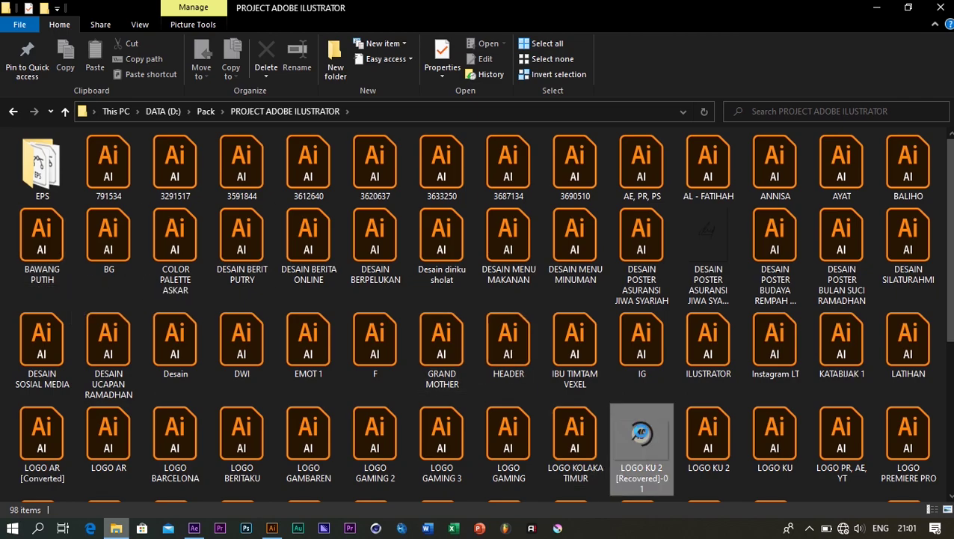
{"action": "left_click_drag", "start_coordinate": [641, 434], "coordinate": [113, 271]}
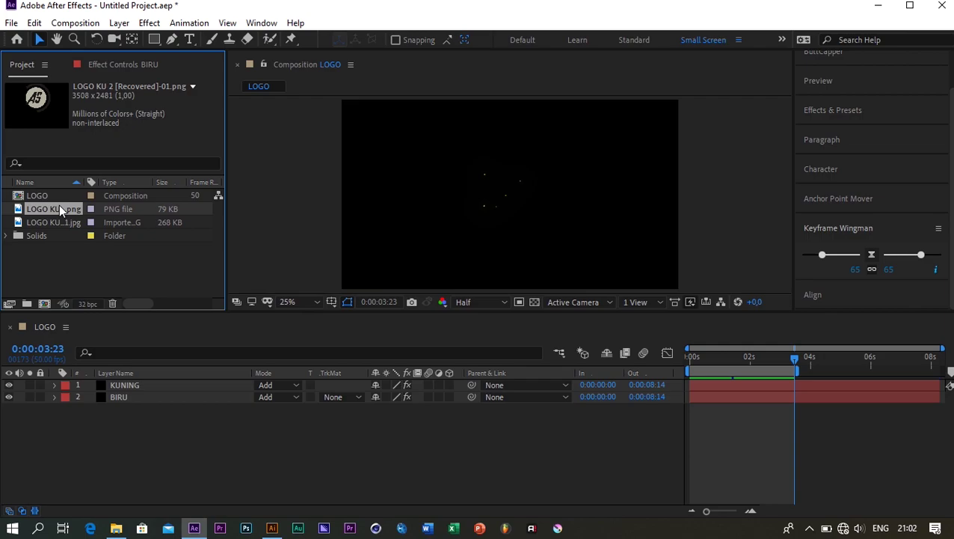
Step: Add the logo PNG beneath BIRU in the LOGO composition, then scale and position it to match the Saber outlines at 0:00:01:37
{"action": "left_click_drag", "start_coordinate": [59, 209], "coordinate": [158, 402]}
{"action": "scroll", "coordinate": [416, 243], "scroll_direction": "down", "scroll_amount": 4}
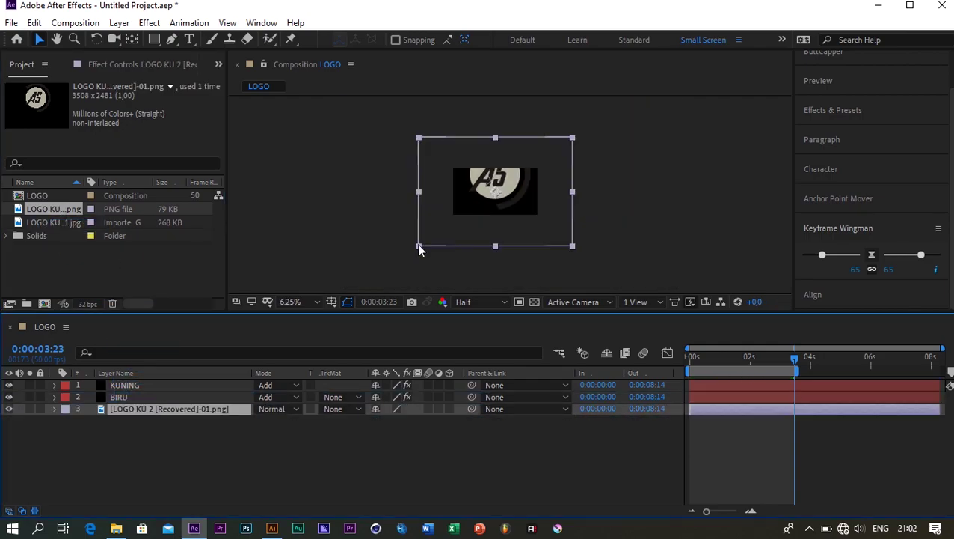
{"action": "scroll", "coordinate": [479, 193], "scroll_direction": "up", "scroll_amount": 2}
{"action": "left_click", "coordinate": [743, 357]}
{"action": "scroll", "coordinate": [420, 201], "scroll_direction": "up", "scroll_amount": 3}
{"action": "scroll", "coordinate": [420, 200], "scroll_direction": "down", "scroll_amount": 4}
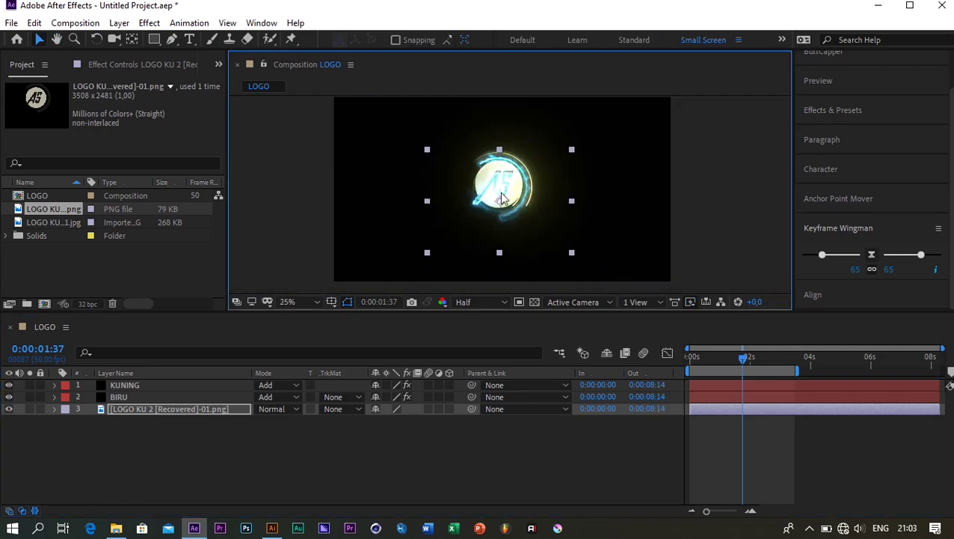
{"action": "scroll", "coordinate": [500, 196], "scroll_direction": "up", "scroll_amount": 2}
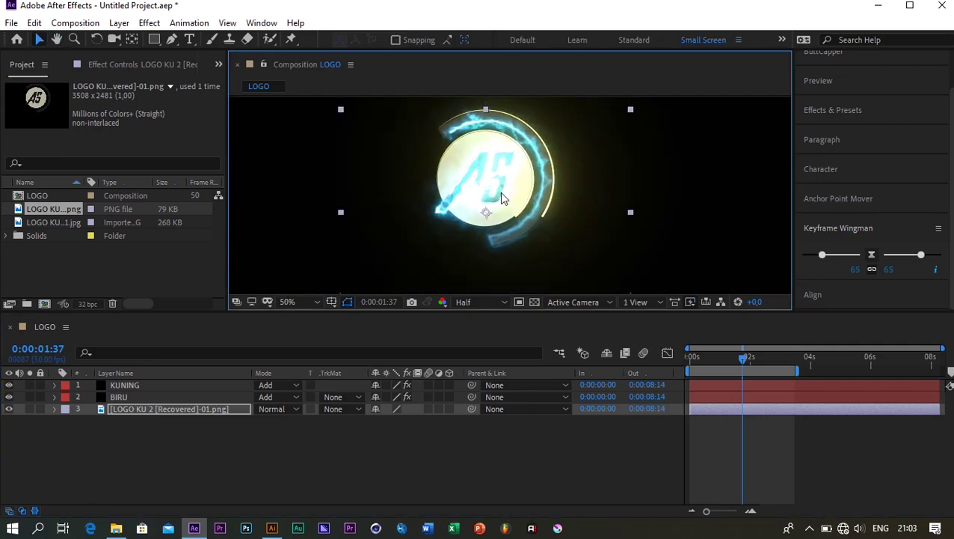
{"action": "left_click", "coordinate": [499, 191]}
{"action": "scroll", "coordinate": [500, 191], "scroll_direction": "down", "scroll_amount": 2}
{"action": "key", "text": "period"}
Step: Reveal BIRU's Saber keyframes, go to 0:00:00:40, and move the logo PNG layer to the top of the layer stack
{"action": "left_click", "coordinate": [701, 394]}
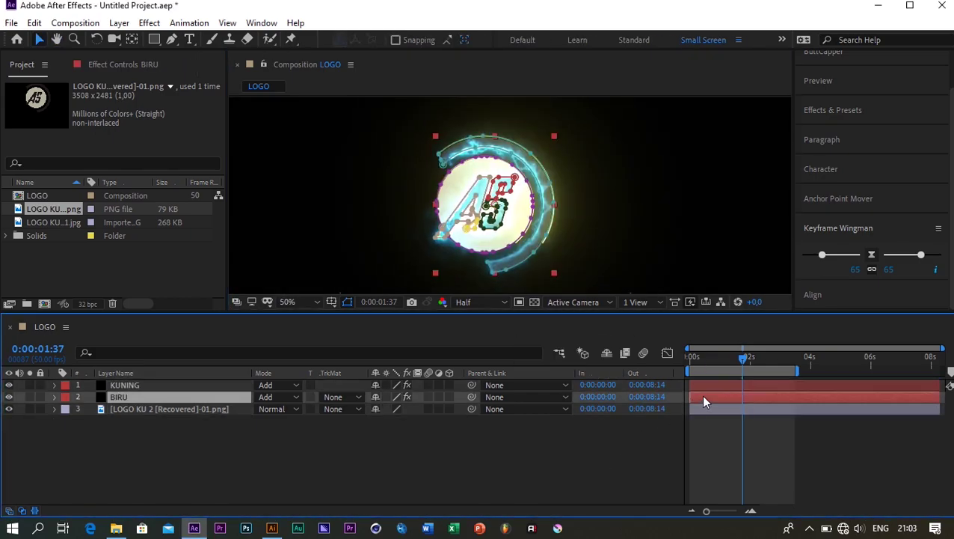
{"action": "key", "text": "u"}
{"action": "left_click", "coordinate": [715, 357]}
{"action": "left_click", "coordinate": [715, 385]}
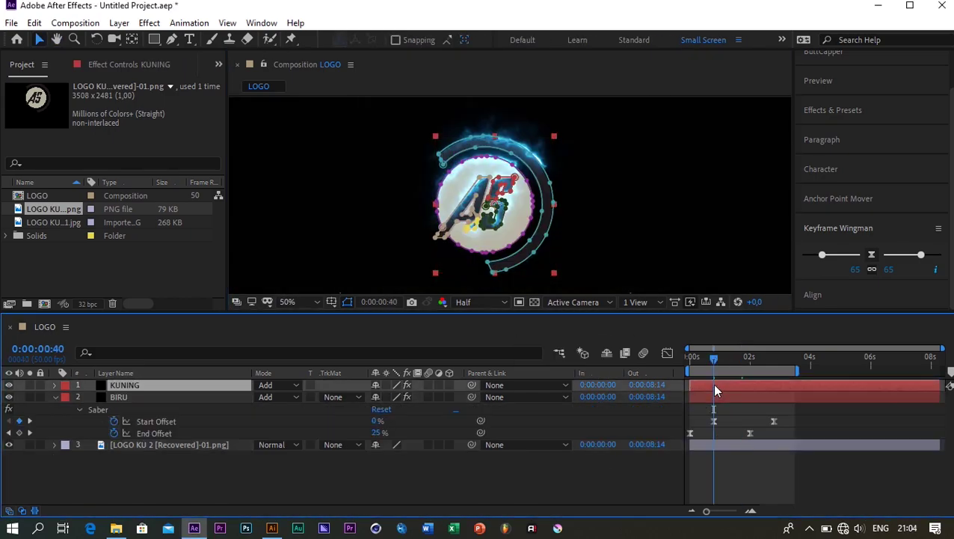
{"action": "left_click", "coordinate": [155, 445]}
{"action": "left_click_drag", "start_coordinate": [153, 442], "coordinate": [154, 380]}
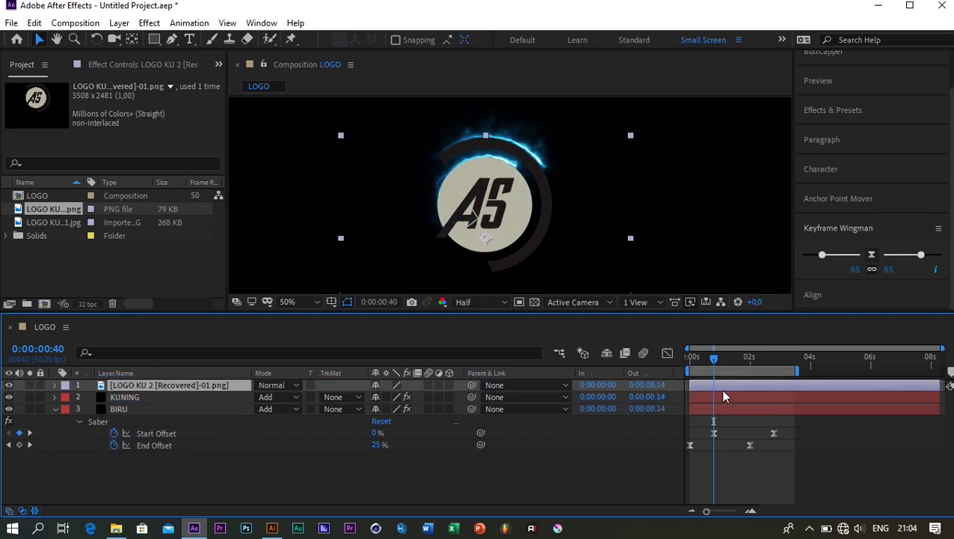
Step: Show the logo PNG layer's Opacity and keyframe it at 0% at 0:00:00:40
{"action": "key", "text": "t"}
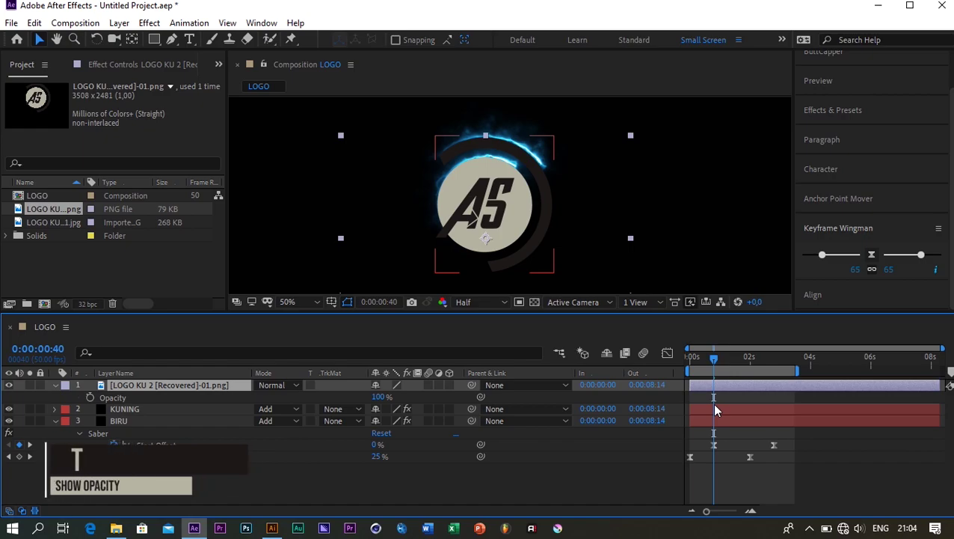
{"action": "left_click", "coordinate": [91, 396]}
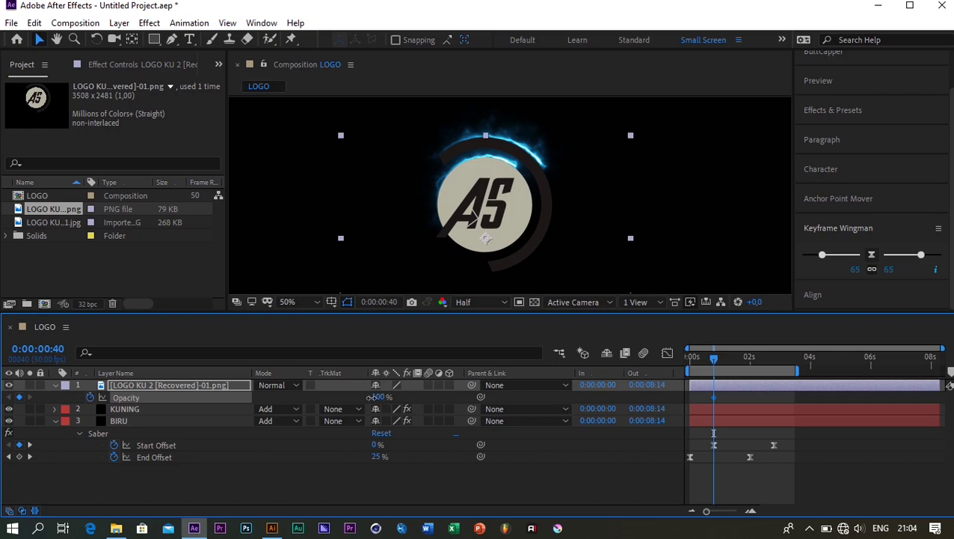
{"action": "type", "text": "0"}
{"action": "key", "text": "Return"}
{"action": "left_click", "coordinate": [728, 399]}
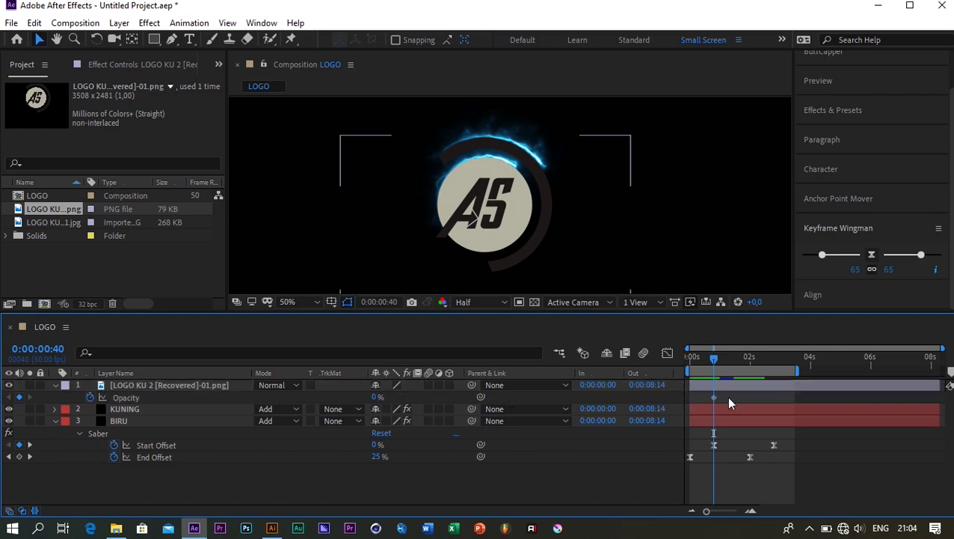
Step: Keyframe the logo PNG layer's Opacity at 100% at 0:00:02:40, preview the fade-in, and collapse the open layers
{"action": "left_click_drag", "start_coordinate": [767, 357], "coordinate": [770, 358]}
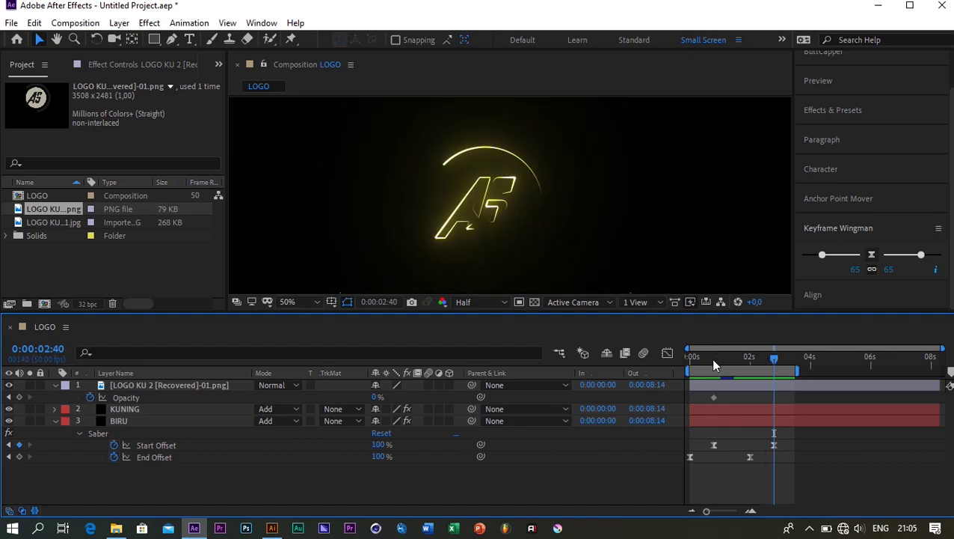
{"action": "left_click", "coordinate": [764, 397]}
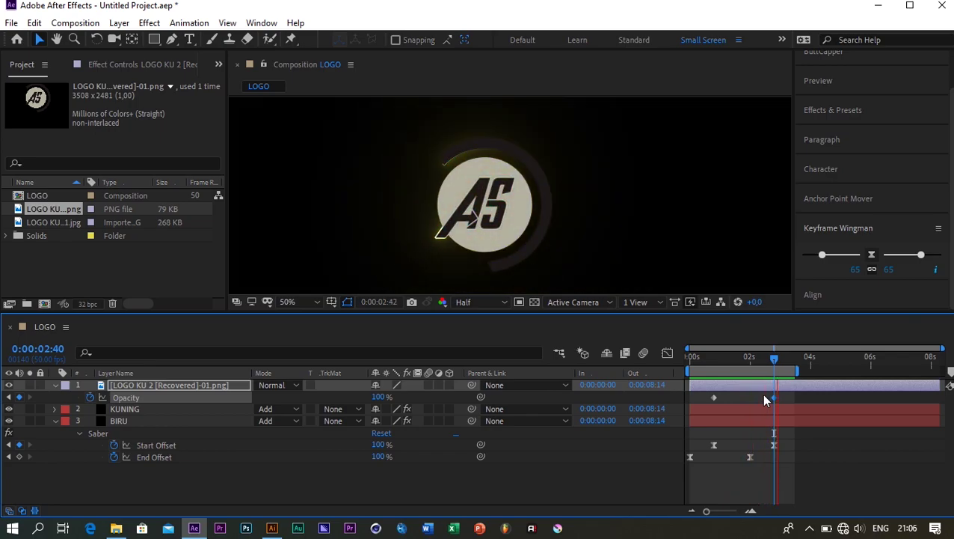
{"action": "key", "text": "space"}
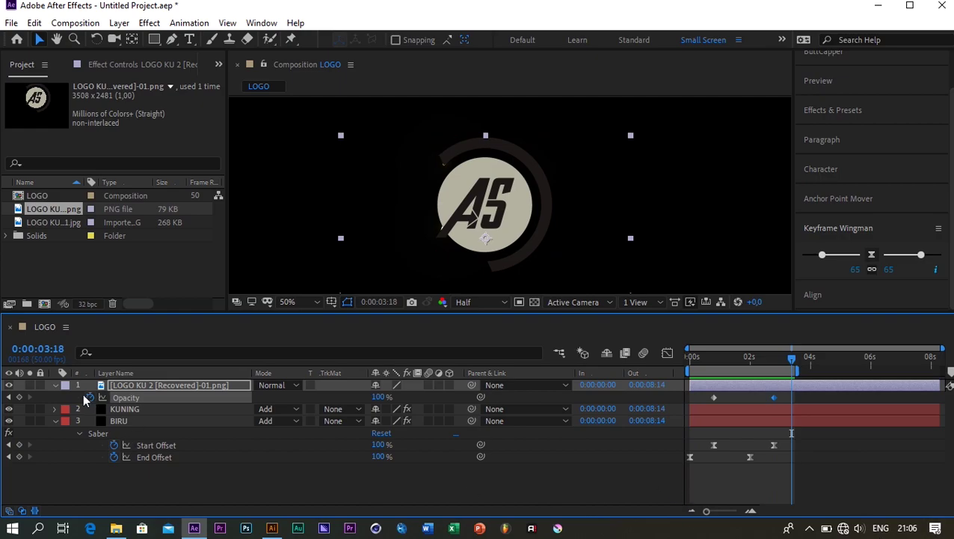
{"action": "left_click", "coordinate": [54, 384]}
{"action": "left_click", "coordinate": [55, 409]}
Step: Add a text layer with the logo owner's full name in capitals below the logo, using Titillium Thin Upright at 65 px
{"action": "left_click", "coordinate": [406, 222]}
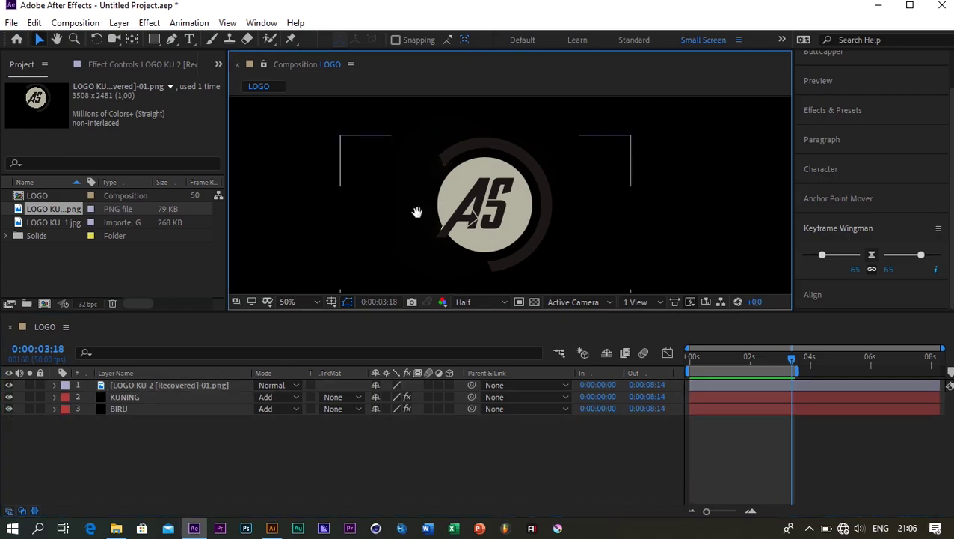
{"action": "left_click_drag", "start_coordinate": [418, 214], "coordinate": [417, 183]}
{"action": "key", "text": "comma"}
{"action": "key", "text": "v"}
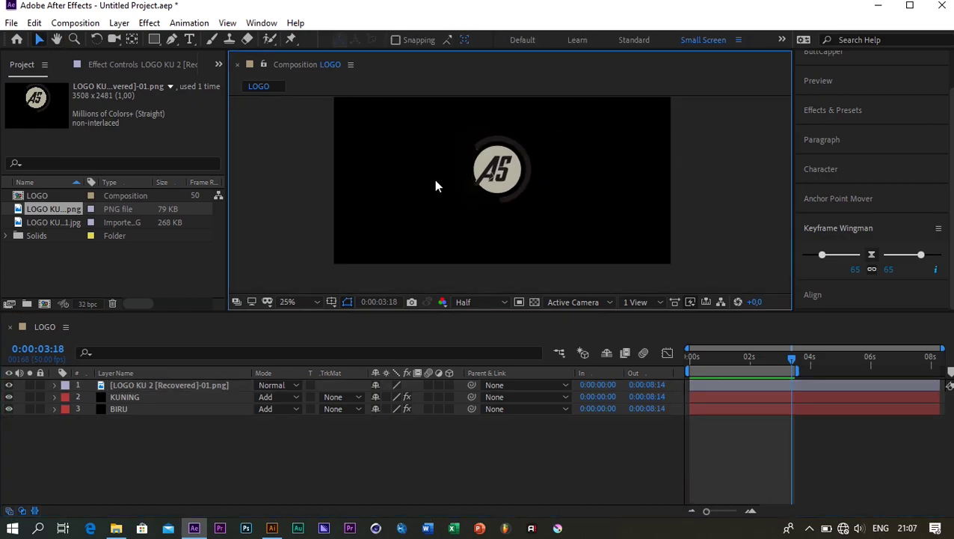
{"action": "left_click", "coordinate": [189, 41]}
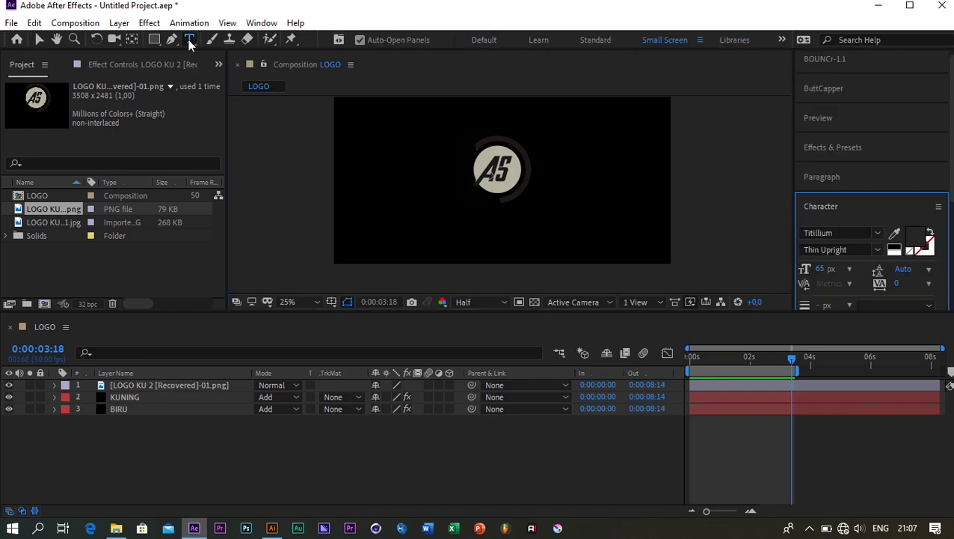
{"action": "left_click", "coordinate": [453, 227]}
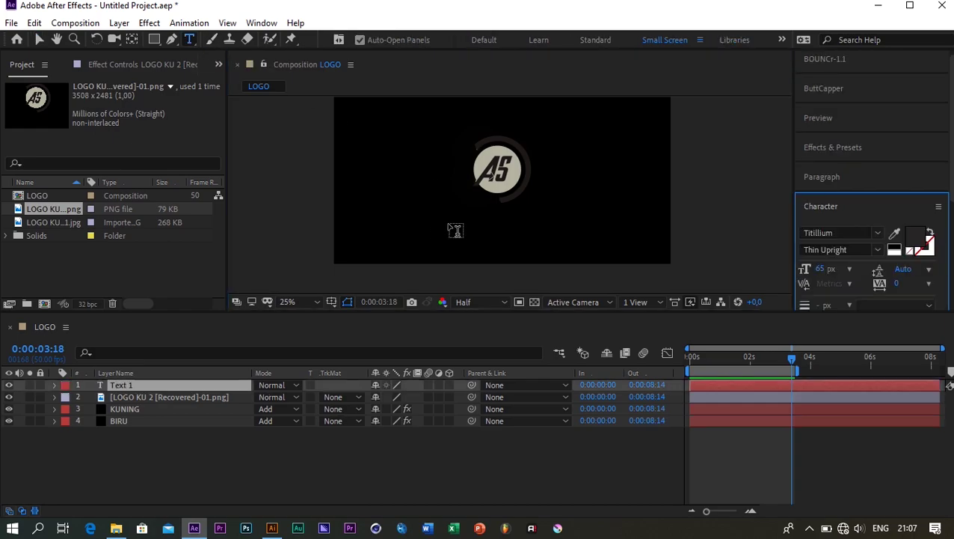
{"action": "type", "text": "ASK"}
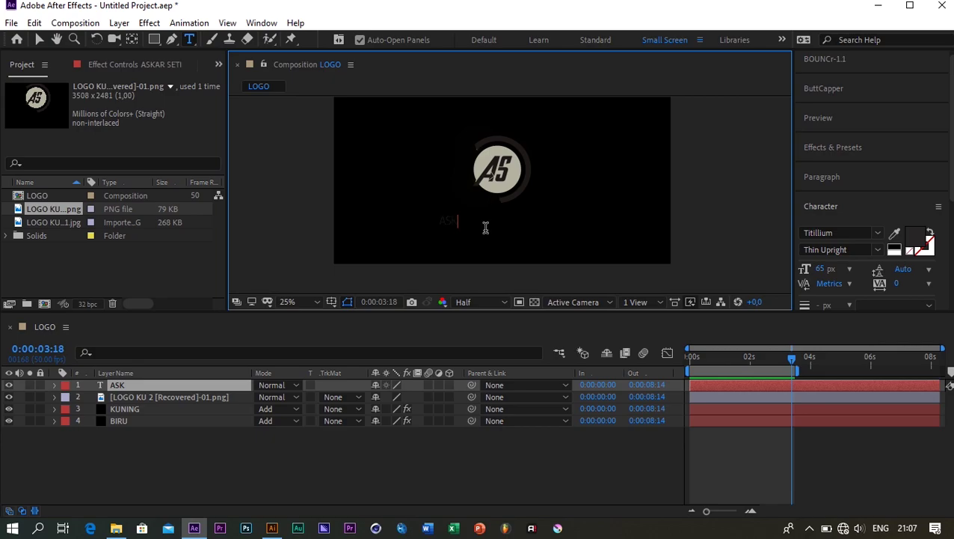
{"action": "left_click", "coordinate": [38, 39]}
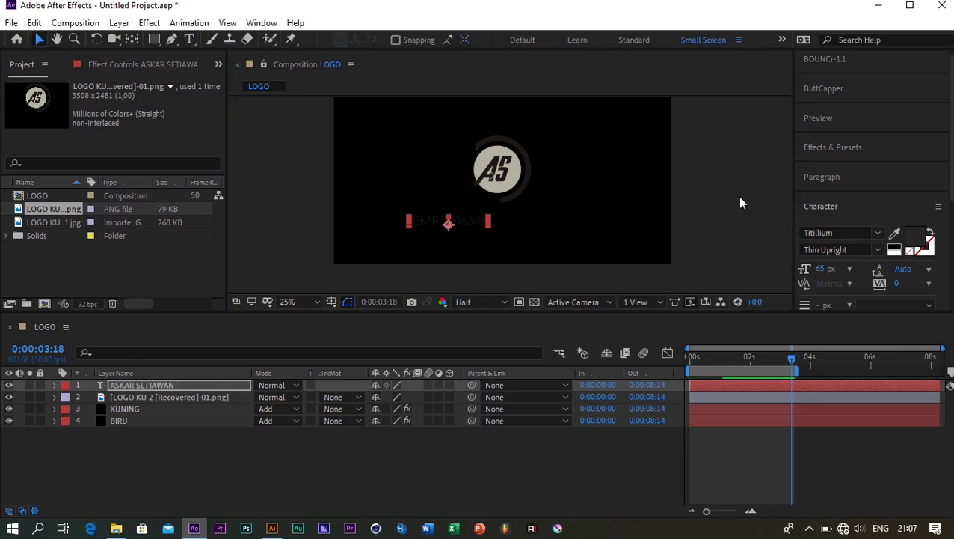
Step: Align the name text layer to the composition's horizontal centre
{"action": "left_click", "coordinate": [819, 207]}
{"action": "left_click", "coordinate": [818, 293]}
{"action": "left_click", "coordinate": [828, 264]}
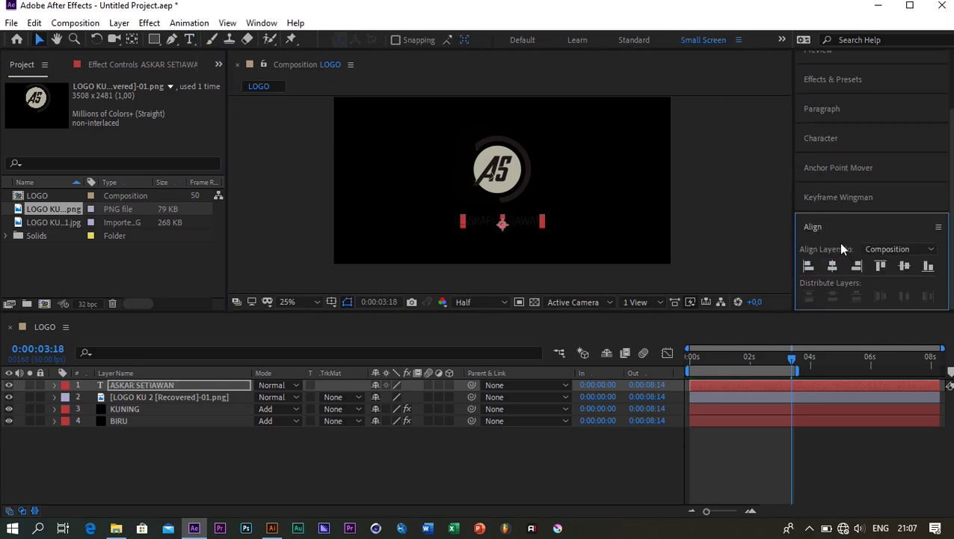
{"action": "left_click", "coordinate": [819, 224]}
{"action": "key", "text": "period"}
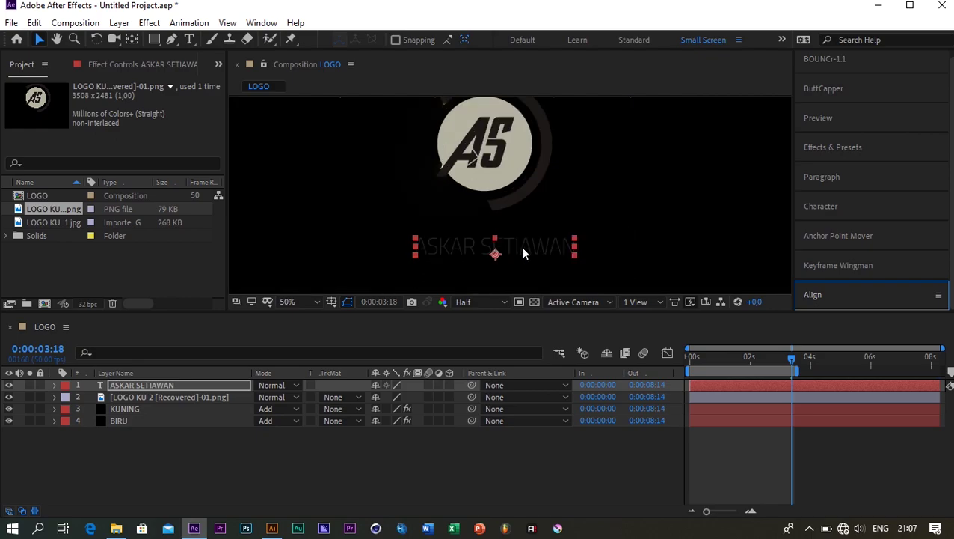
Step: Set the name text's fill colour to white and shift the text slightly left to centre it under the logo
{"action": "left_click", "coordinate": [820, 207]}
{"action": "left_click", "coordinate": [914, 238]}
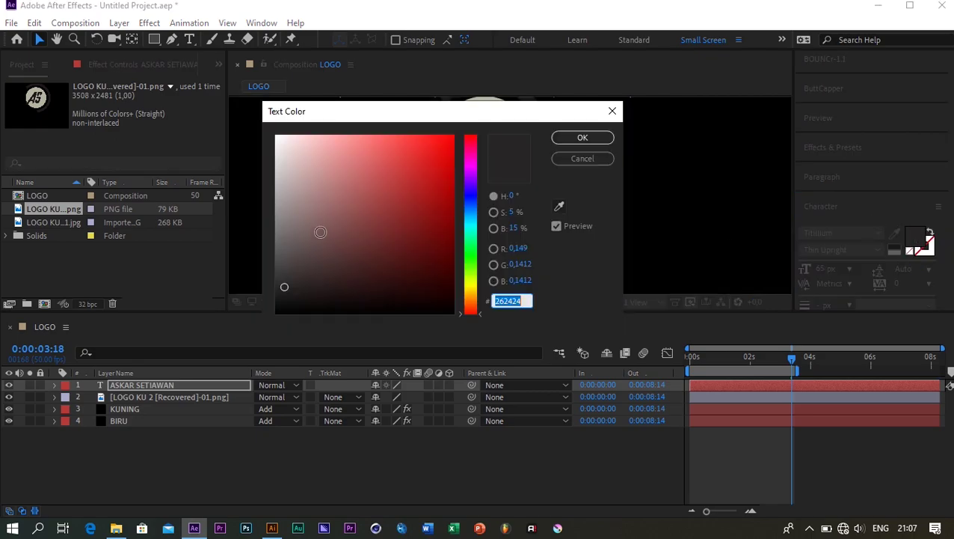
{"action": "left_click", "coordinate": [271, 137]}
{"action": "left_click", "coordinate": [582, 139]}
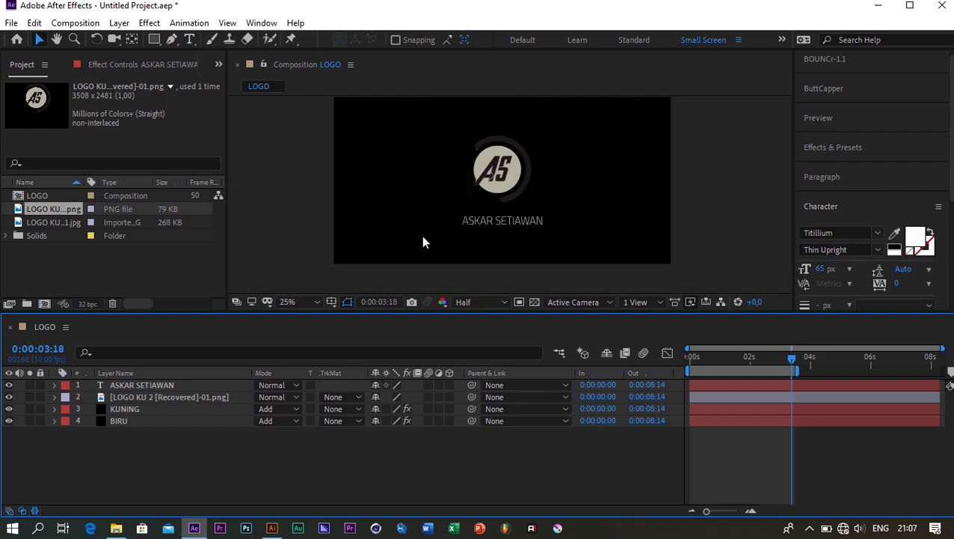
{"action": "scroll", "coordinate": [475, 206], "scroll_direction": "down", "scroll_amount": 1}
{"action": "left_click", "coordinate": [185, 445]}
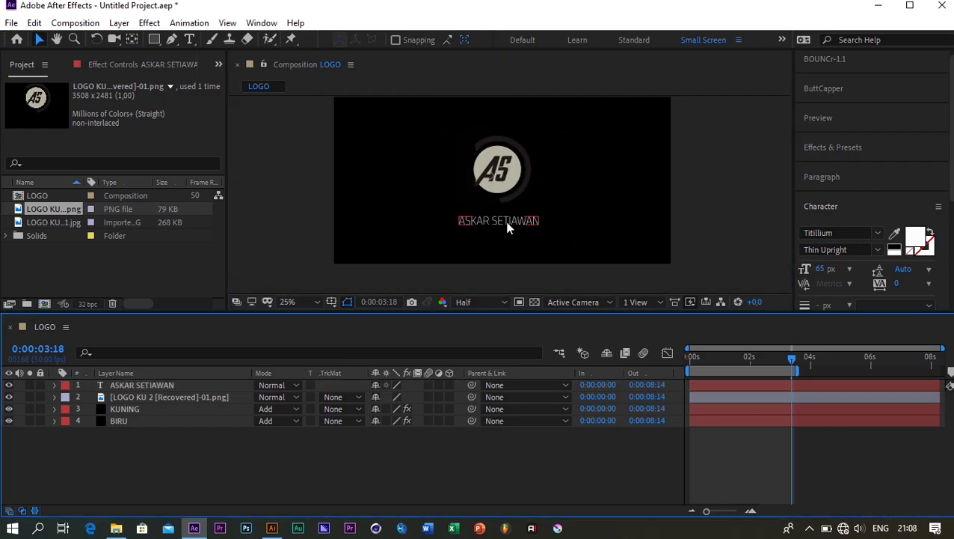
Step: Pre-compose the logo PNG, KUNING and BIRU layers into a new composition named LOGO, moving all attributes into it
{"action": "key", "text": "ctrl+Down"}
{"action": "left_click_drag", "start_coordinate": [120, 443], "coordinate": [144, 395]}
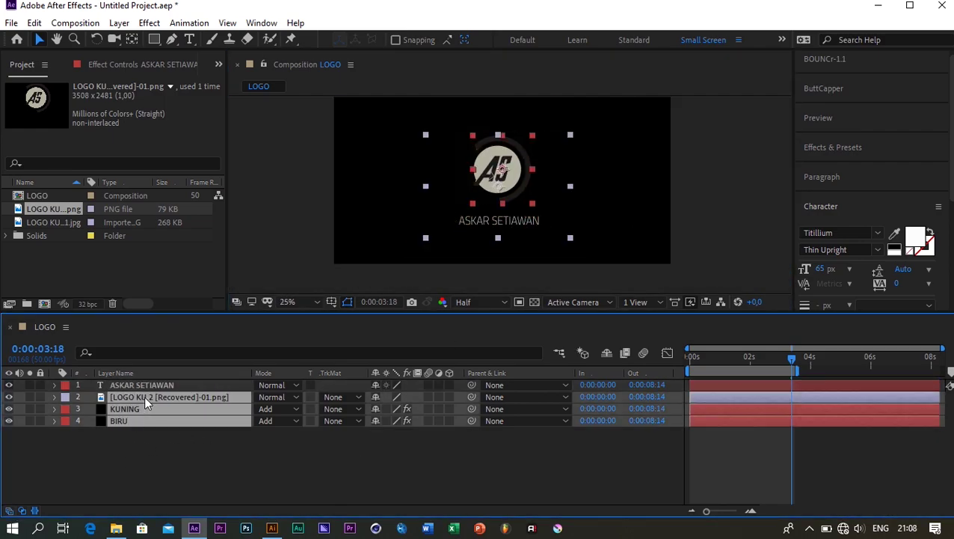
{"action": "right_click", "coordinate": [143, 395]}
{"action": "left_click", "coordinate": [220, 338]}
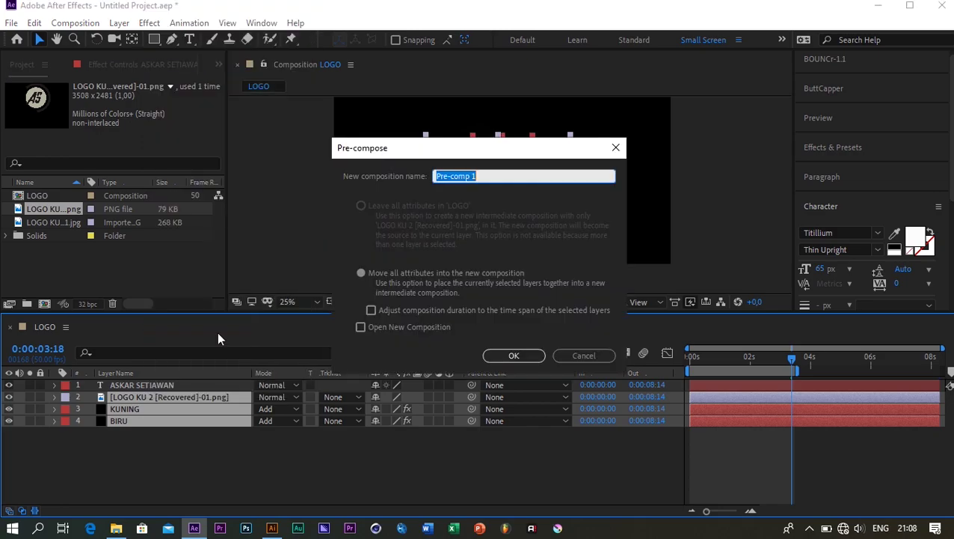
{"action": "type", "text": "LOGO"}
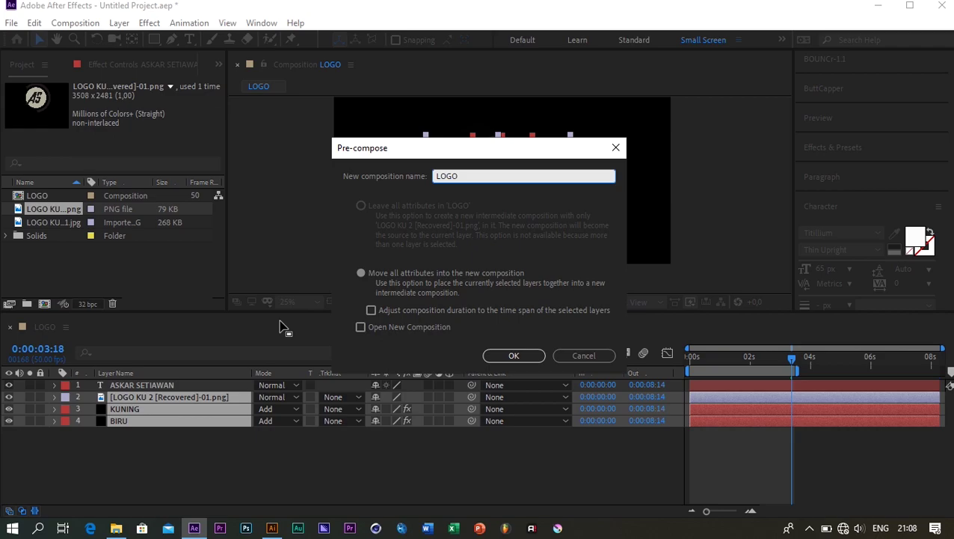
{"action": "key", "text": "Return"}
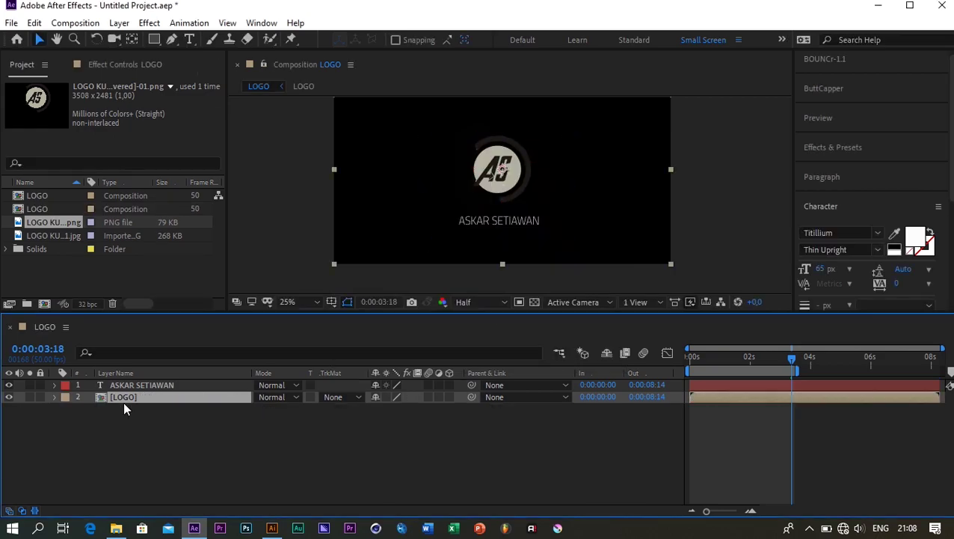
Step: Open the nested LOGO pre-comp, duplicate its two Saber solid layers, and cut the duplicates
{"action": "left_click", "coordinate": [129, 384]}
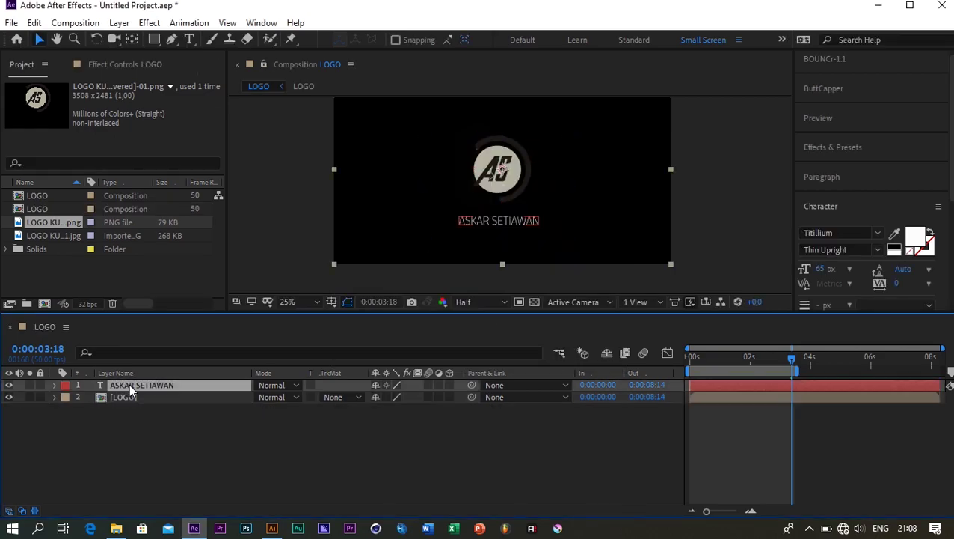
{"action": "double_click", "coordinate": [127, 394]}
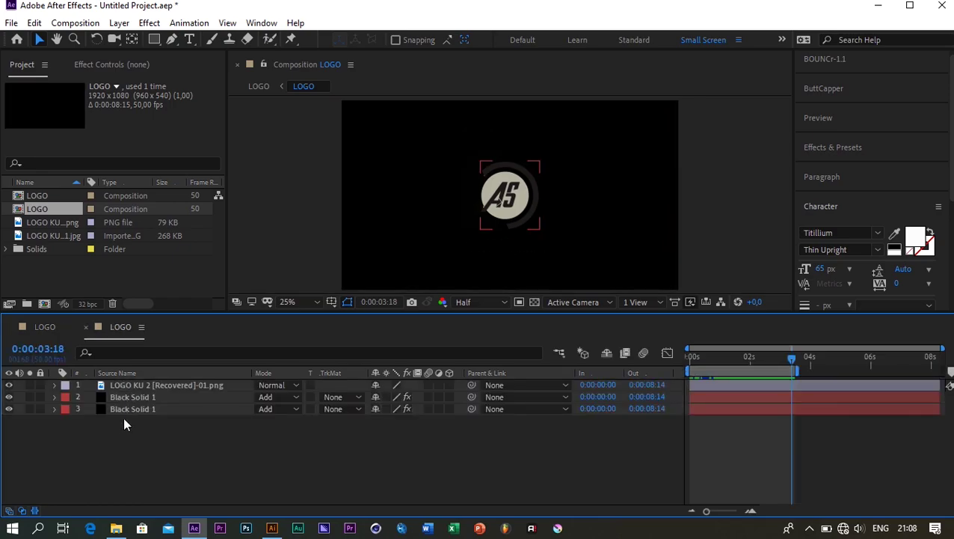
{"action": "left_click", "coordinate": [121, 406]}
{"action": "left_click", "coordinate": [122, 397], "text": "ctrl"}
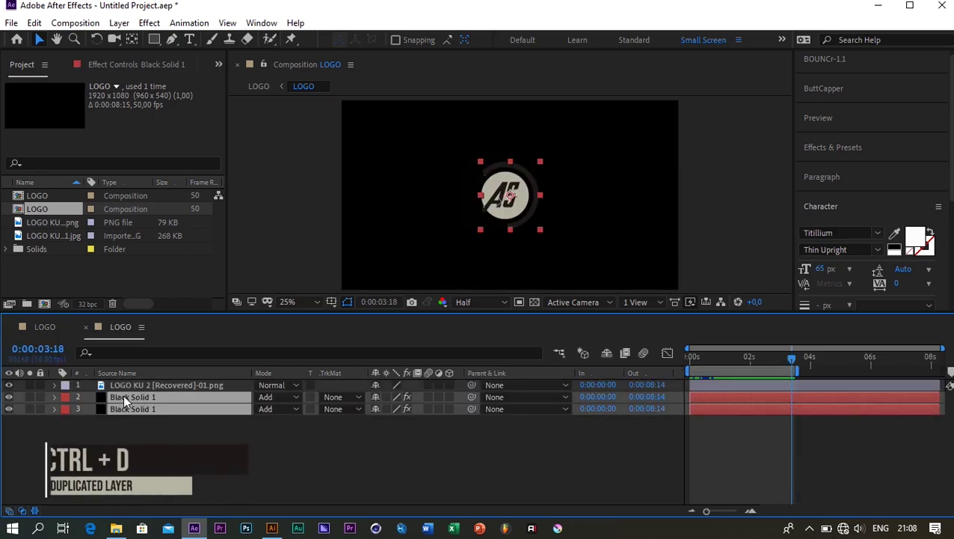
{"action": "key", "text": "ctrl+d"}
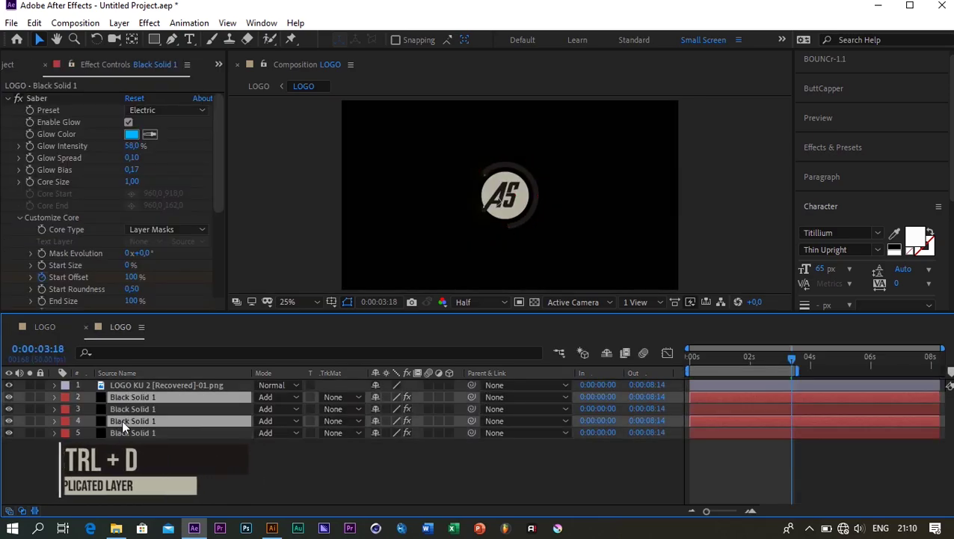
{"action": "key", "text": "Delete"}
{"action": "key", "text": "ctrl+x"}
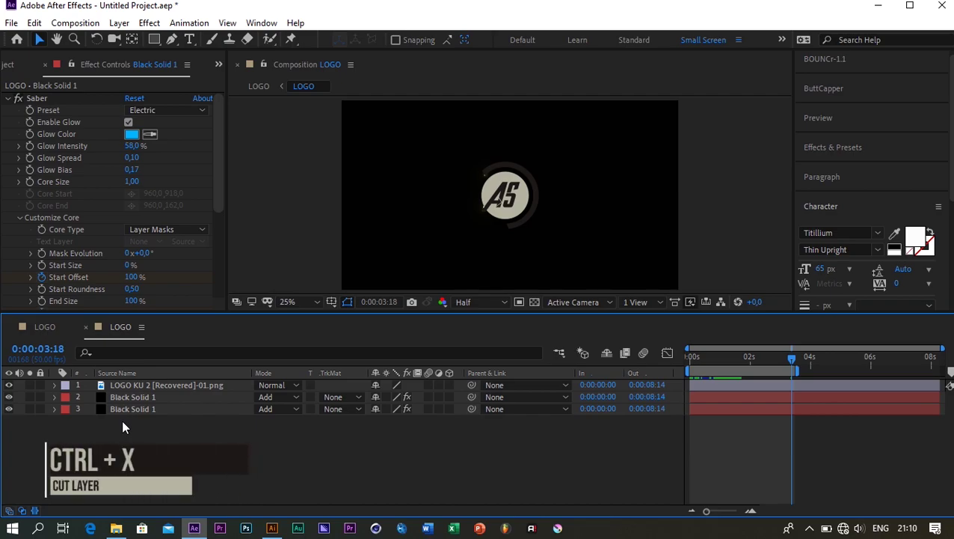
Step: Paste the cut Saber layers above the name text in the main LOGO composition and select the yellow copy, KUNING 2
{"action": "left_click", "coordinate": [48, 326]}
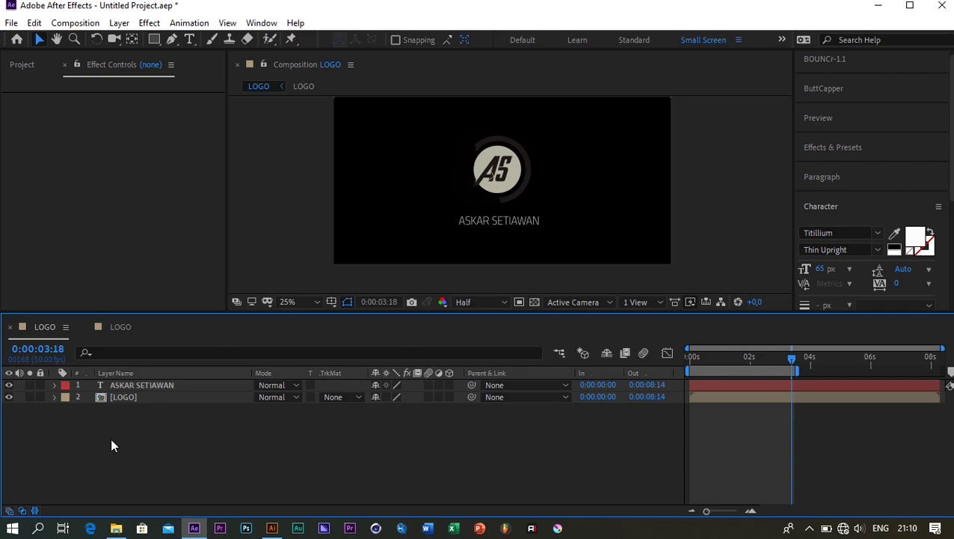
{"action": "key", "text": "ctrl+v"}
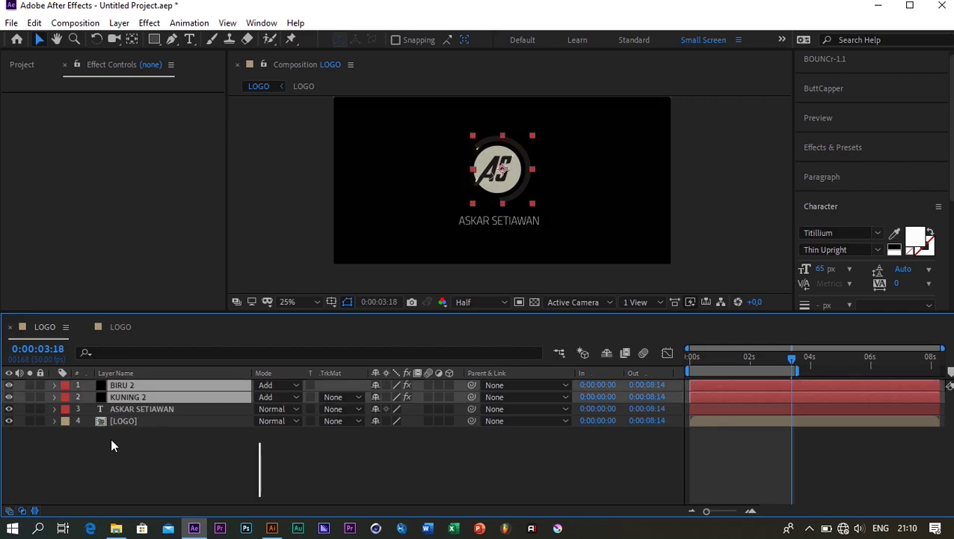
{"action": "left_click", "coordinate": [130, 397]}
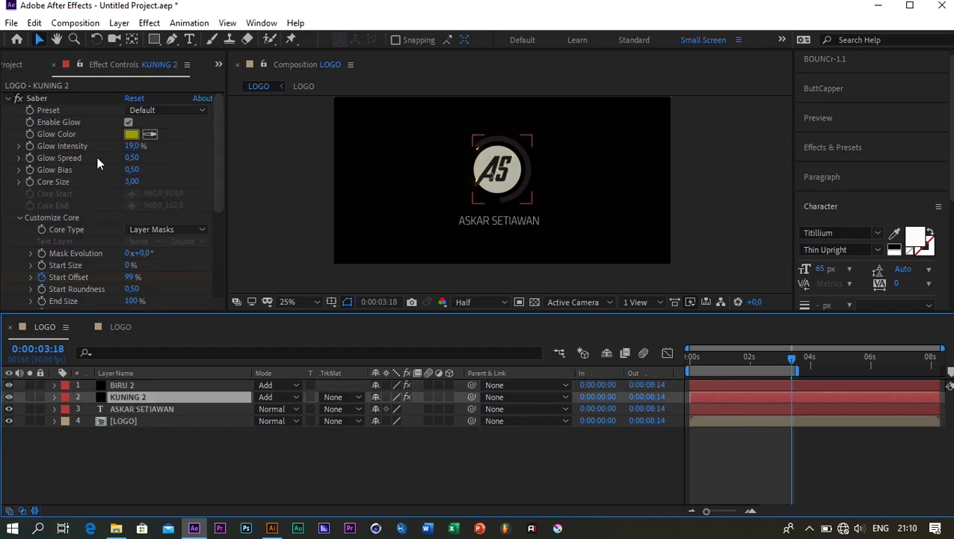
Step: Set KUNING 2's Saber core type to Text Layer and assign the name text as its source
{"action": "left_click", "coordinate": [155, 229]}
{"action": "left_click", "coordinate": [157, 259]}
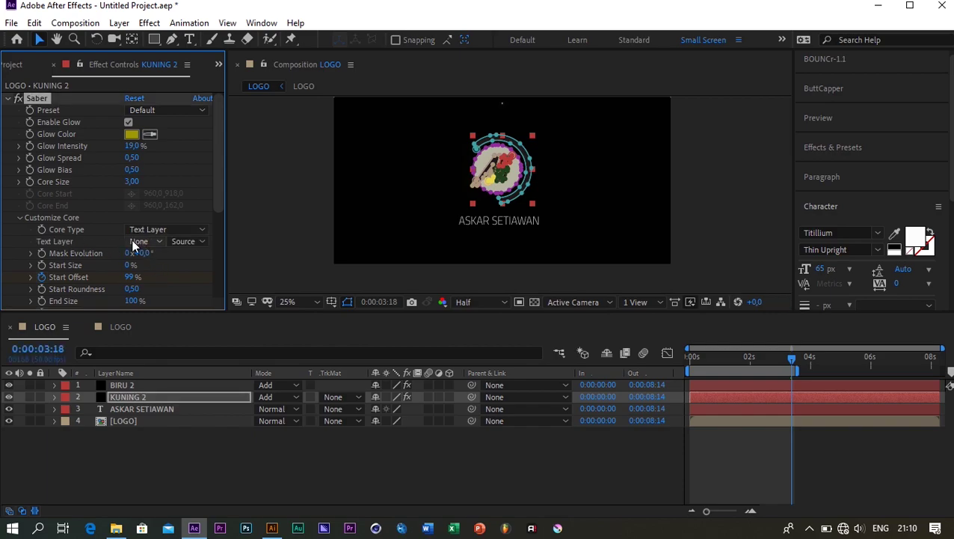
{"action": "left_click", "coordinate": [132, 241]}
{"action": "left_click", "coordinate": [162, 304]}
Step: Set BIRU 2's Saber core type to Text Layer with the name text as its source, and play back the result
{"action": "left_click", "coordinate": [118, 385]}
{"action": "left_click", "coordinate": [168, 229]}
{"action": "left_click", "coordinate": [149, 275]}
{"action": "left_click", "coordinate": [142, 241]}
{"action": "left_click", "coordinate": [159, 357]}
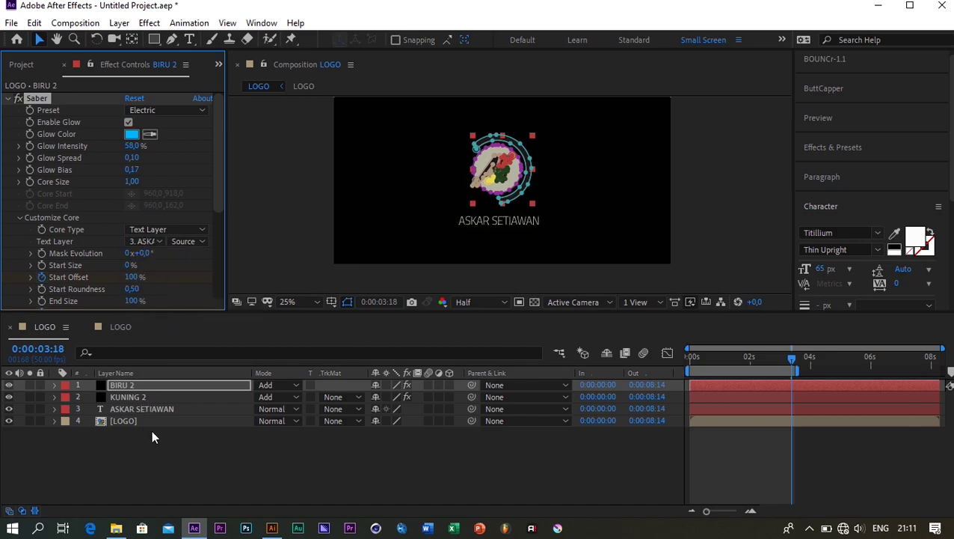
{"action": "left_click", "coordinate": [174, 457]}
{"action": "key", "text": "space"}
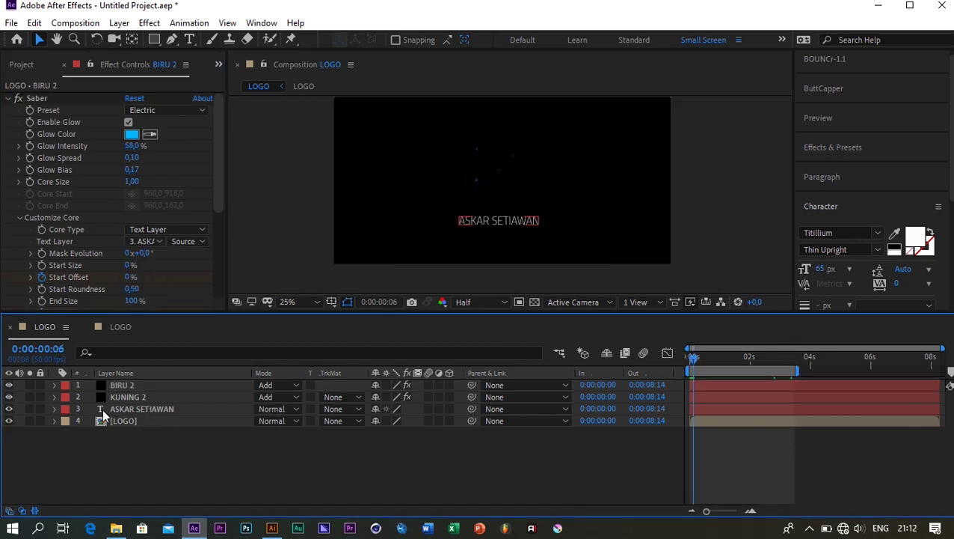
Step: At the composition's start, reveal the name text's Opacity property and BIRU 2's Saber keyframes in the timeline
{"action": "left_click", "coordinate": [134, 409]}
{"action": "left_click", "coordinate": [692, 362]}
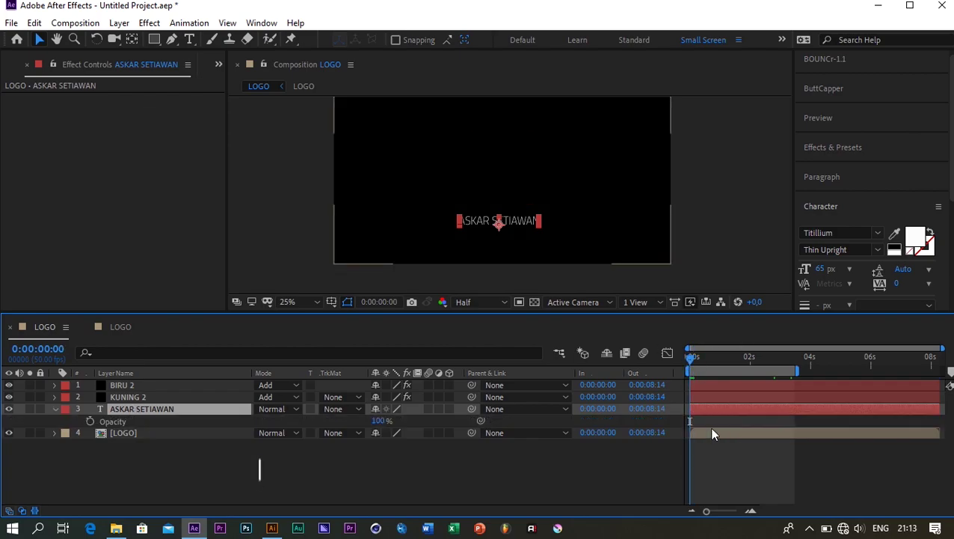
{"action": "key", "text": "t"}
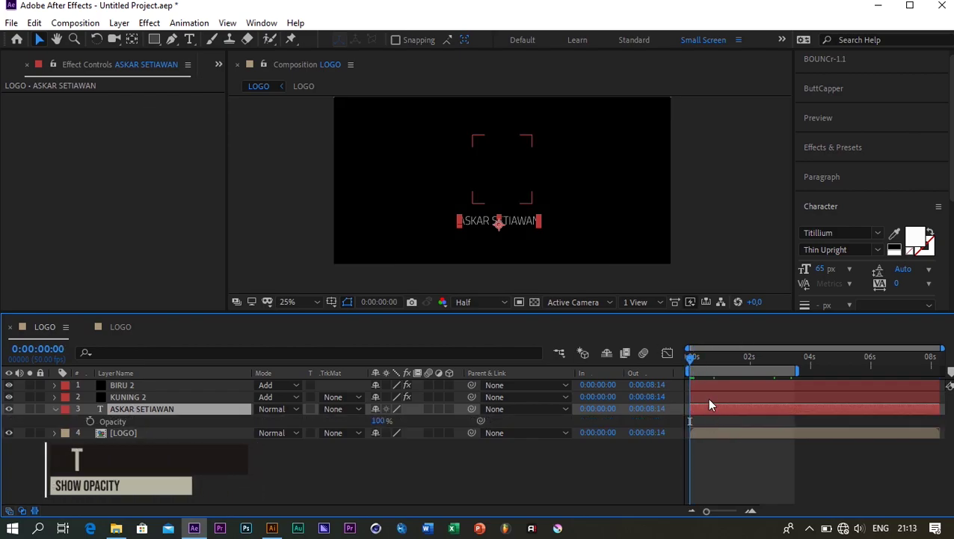
{"action": "left_click", "coordinate": [708, 397]}
{"action": "key", "text": "u"}
{"action": "key", "text": "u"}
{"action": "left_click", "coordinate": [710, 385]}
{"action": "key", "text": "u"}
Step: Add an opacity keyframe of 0% to the name text at 0:00:00:40
{"action": "left_click_drag", "start_coordinate": [689, 357], "coordinate": [714, 357]}
{"action": "left_click", "coordinate": [71, 443]}
{"action": "left_click", "coordinate": [90, 457]}
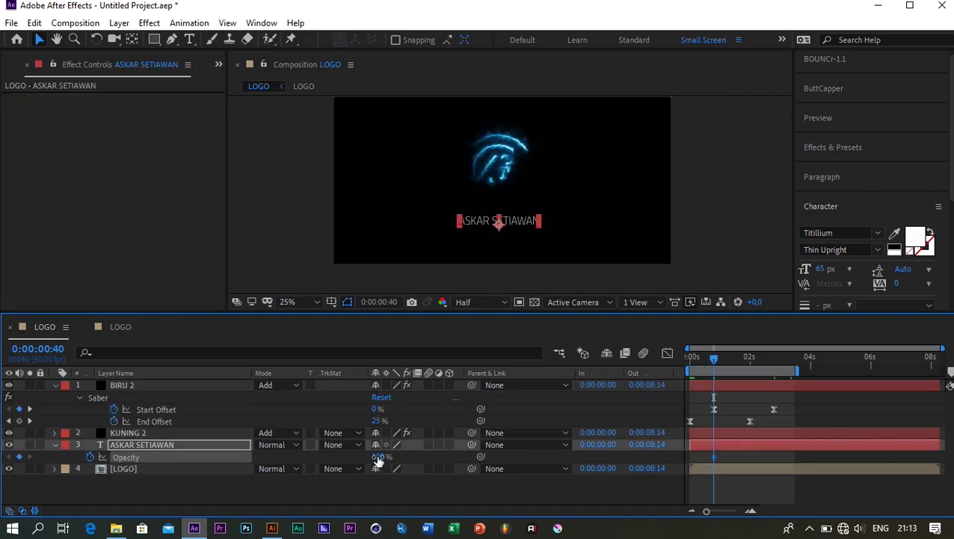
{"action": "left_click", "coordinate": [379, 456]}
{"action": "type", "text": "0"}
{"action": "key", "text": "Return"}
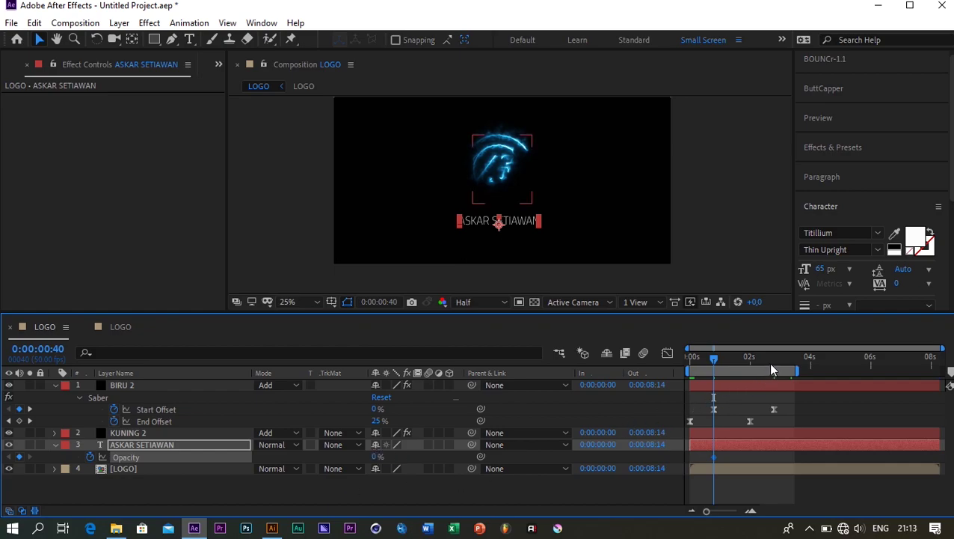
Step: Add a 100% opacity keyframe to the name text at 0:00:02:40, and collapse the open layer properties
{"action": "key", "text": "space"}
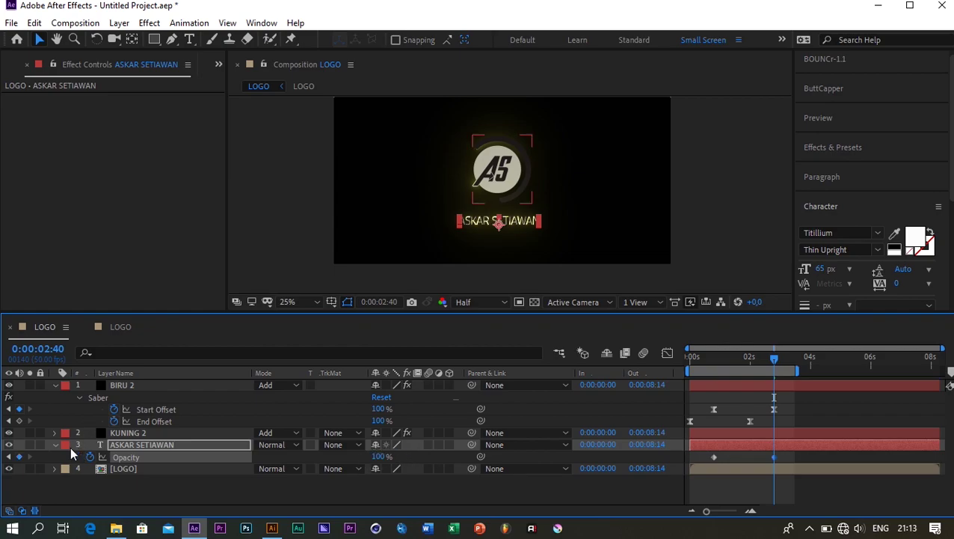
{"action": "left_click", "coordinate": [54, 444]}
{"action": "left_click", "coordinate": [55, 384]}
{"action": "left_click", "coordinate": [298, 301]}
{"action": "left_click", "coordinate": [263, 93]}
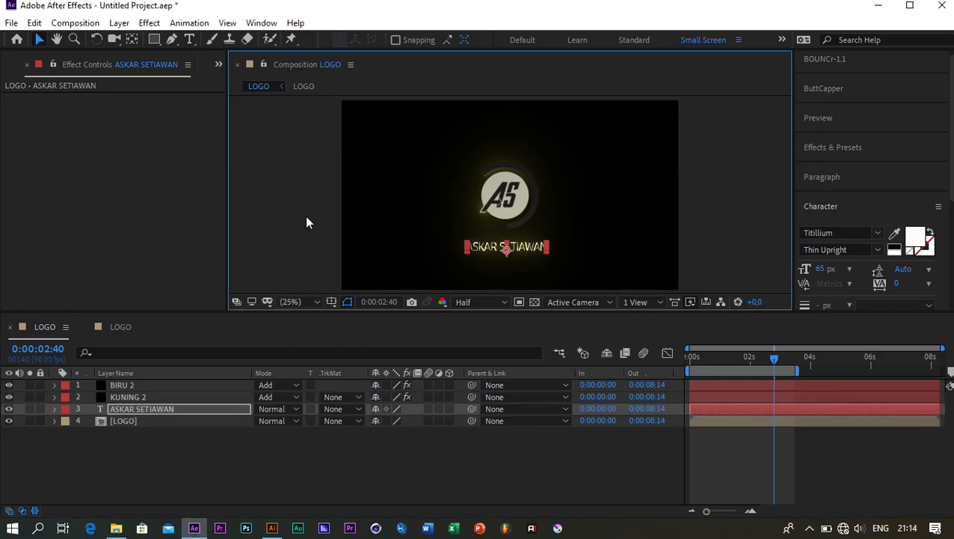
Step: Pre-compose all four layers of the main LOGO composition with the default name, and preview the animation
{"action": "left_click_drag", "start_coordinate": [149, 449], "coordinate": [135, 385]}
{"action": "right_click", "coordinate": [136, 386]}
{"action": "left_click", "coordinate": [183, 455]}
{"action": "key", "text": "Return"}
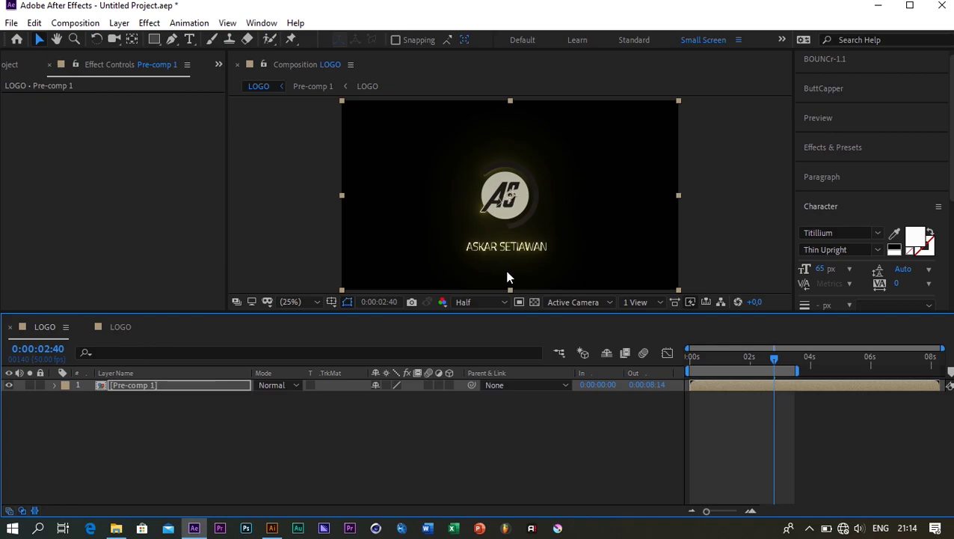
{"action": "scroll", "coordinate": [418, 241], "scroll_direction": "up", "scroll_amount": 2}
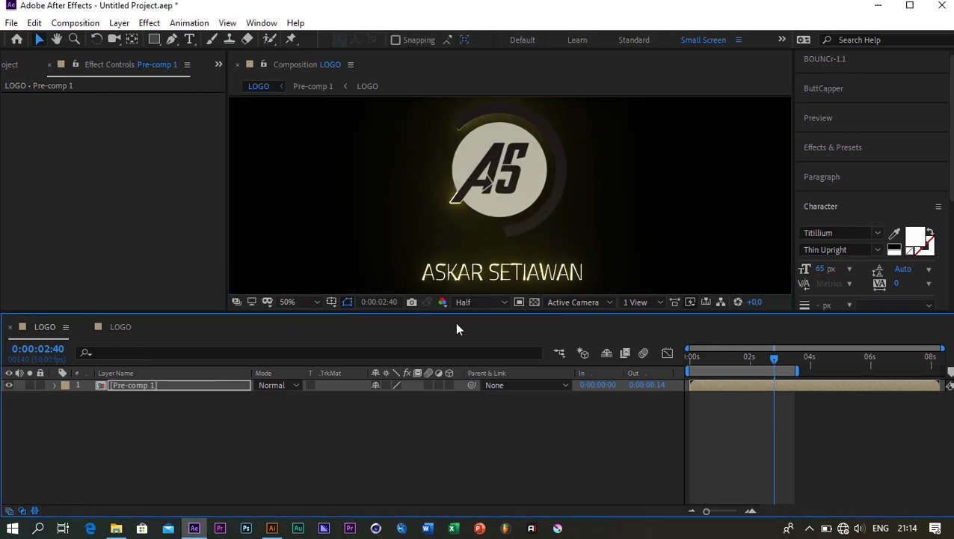
{"action": "key", "text": "space"}
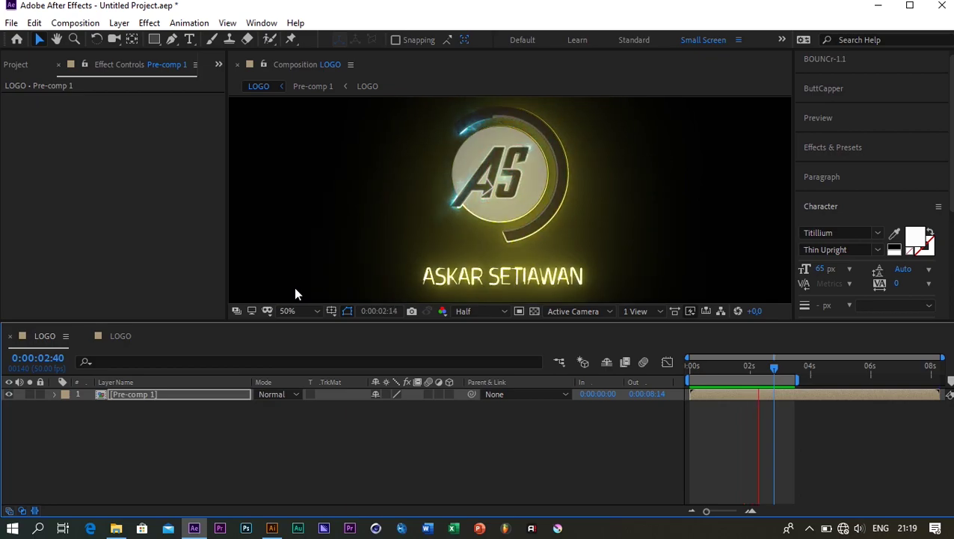
{"action": "key", "text": "space"}
Step: Inside Pre-comp 1, shift both opacity keyframes of the name text so the first one sits at 0:00:01:00
{"action": "left_click", "coordinate": [118, 335]}
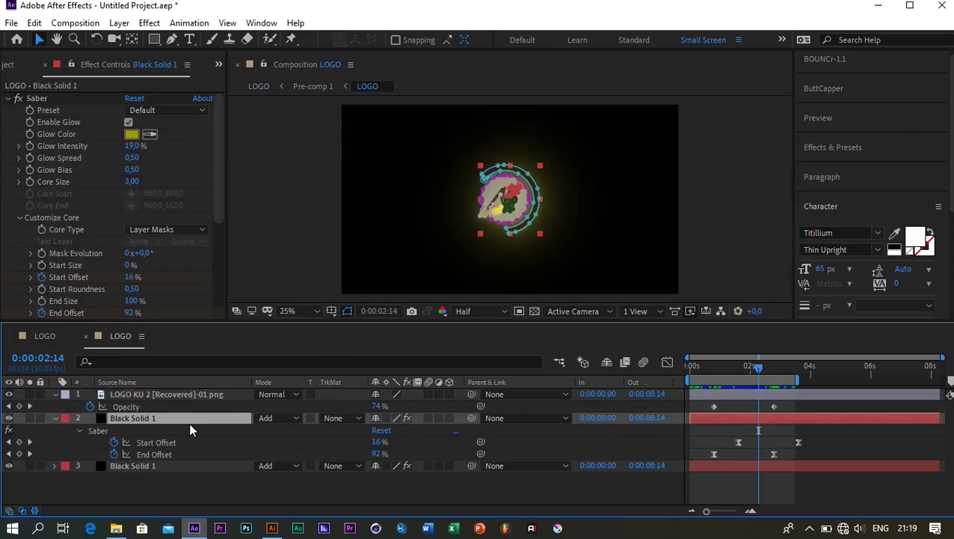
{"action": "left_click", "coordinate": [55, 397]}
{"action": "double_click", "coordinate": [125, 393]}
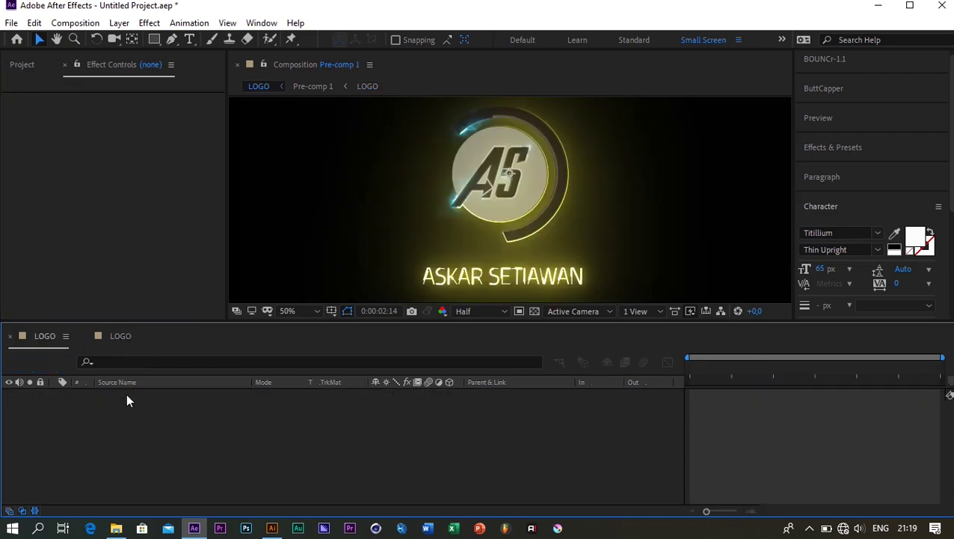
{"action": "left_click", "coordinate": [124, 419]}
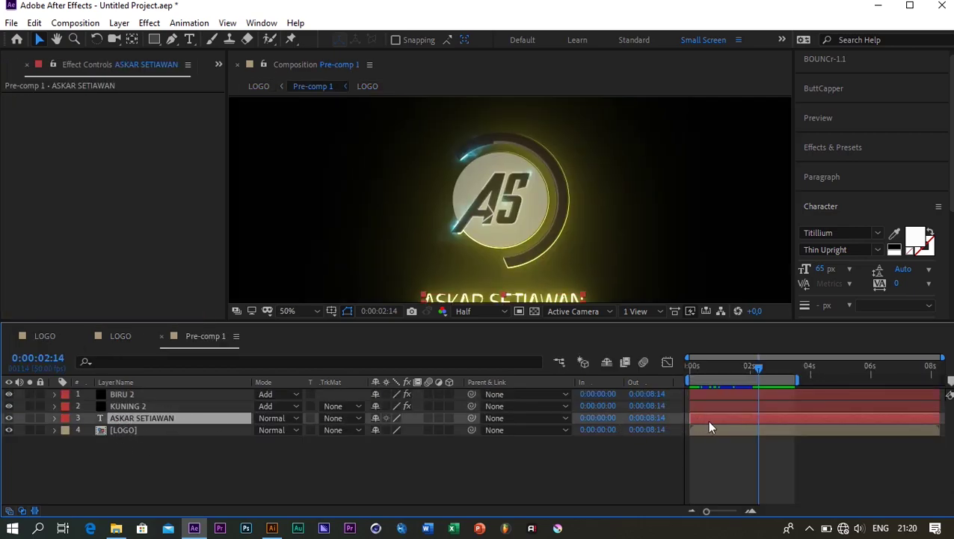
{"action": "key", "text": "t"}
{"action": "left_click", "coordinate": [717, 366]}
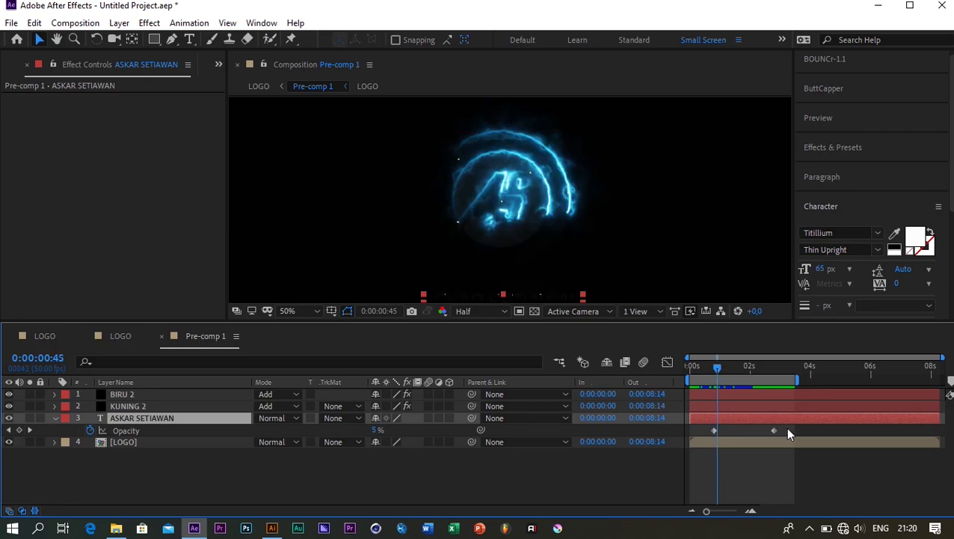
{"action": "key", "text": "Page_Down"}
{"action": "left_click_drag", "start_coordinate": [787, 432], "coordinate": [711, 435]}
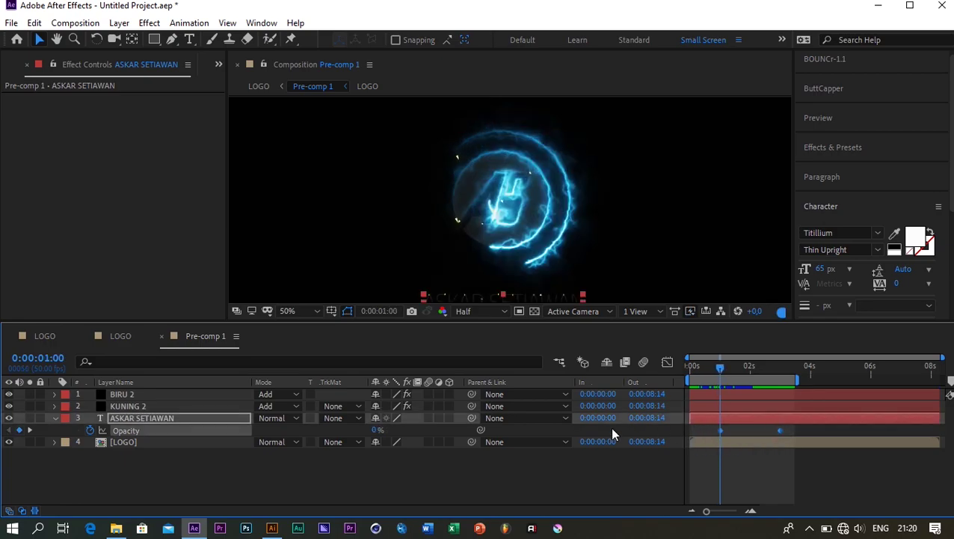
{"action": "key", "text": "t"}
{"action": "left_click", "coordinate": [108, 466]}
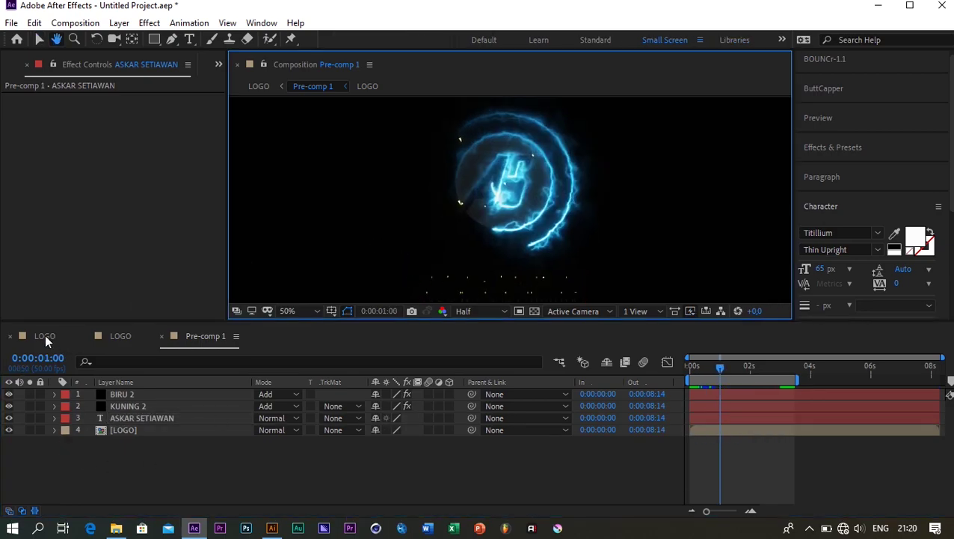
Step: In the main LOGO composition, go to 0:00:01:30 and create a black 1920 × 1080 px solid named BG BIRU
{"action": "left_click", "coordinate": [45, 336]}
{"action": "left_click_drag", "start_coordinate": [721, 367], "coordinate": [739, 368]}
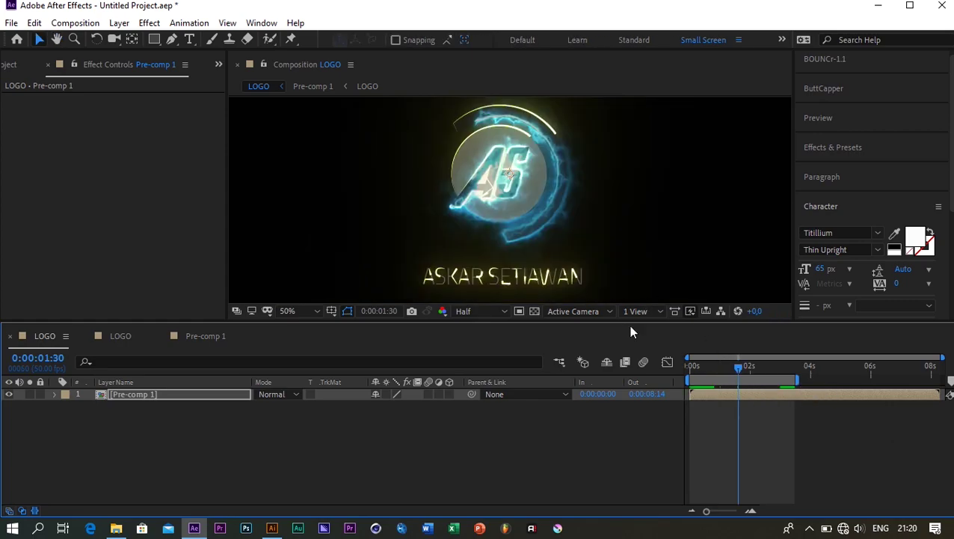
{"action": "key", "text": "comma"}
{"action": "right_click", "coordinate": [86, 436]}
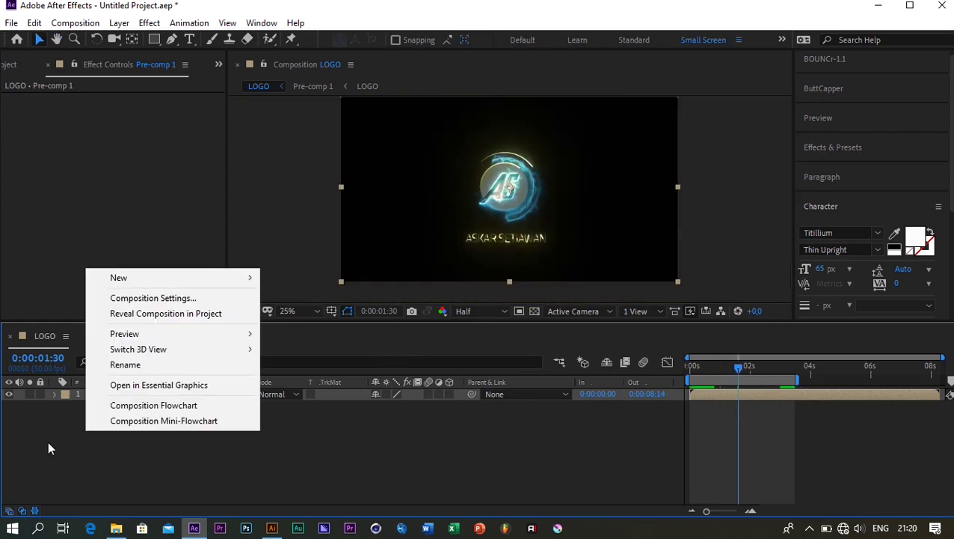
{"action": "mouse_move", "coordinate": [126, 277]}
{"action": "left_click", "coordinate": [292, 314]}
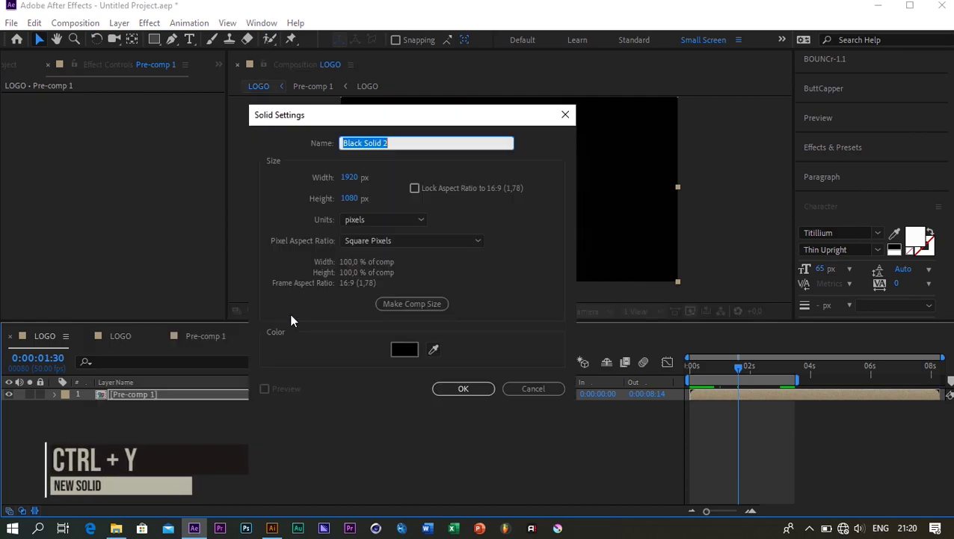
{"action": "type", "text": "BG BLUE"}
{"action": "key", "text": "BackSpace"}
{"action": "key", "text": "BackSpace"}
{"action": "key", "text": "BackSpace"}
{"action": "key", "text": "BackSpace"}
{"action": "key", "text": "BackSpace"}
{"action": "key", "text": "BackSpace"}
{"action": "key", "text": "BackSpace"}
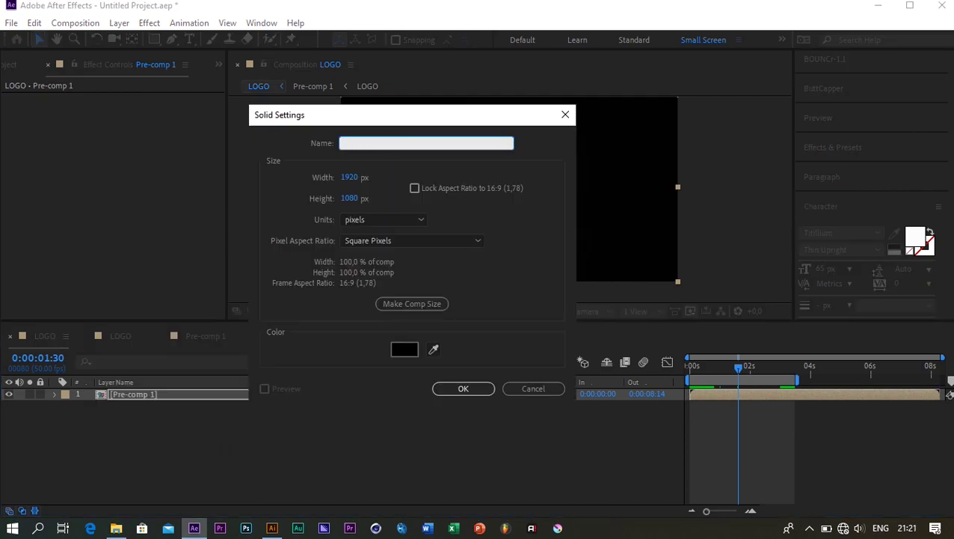
{"action": "type", "text": "BG BIRU"}
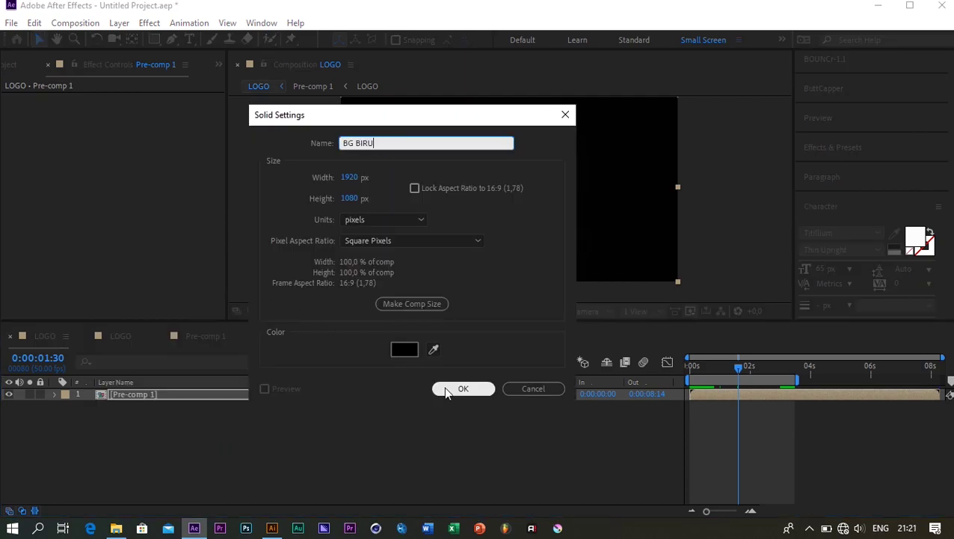
{"action": "left_click", "coordinate": [445, 386]}
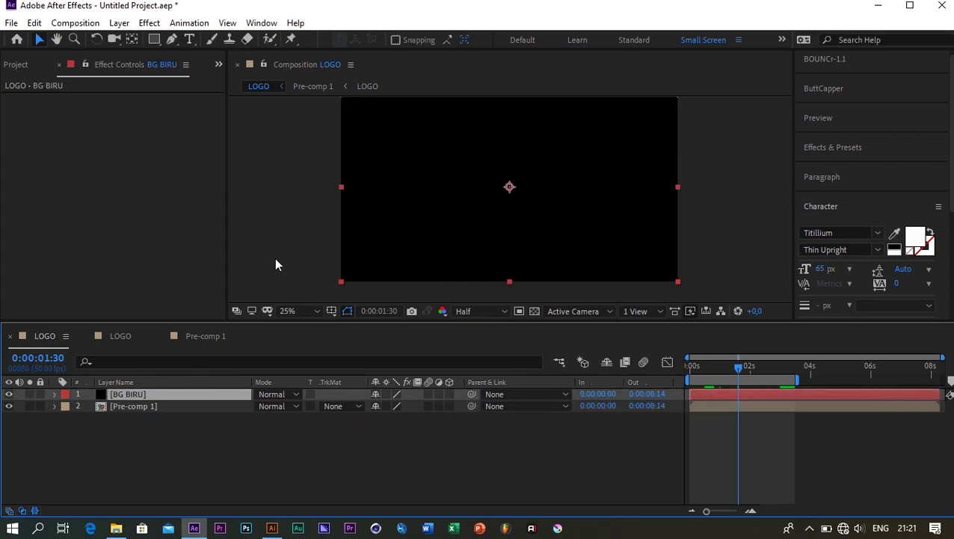
Step: Apply the Optical Flares effect to the BG BIRU solid
{"action": "key", "text": "ctrl+space"}
{"action": "type", "text": "op"}
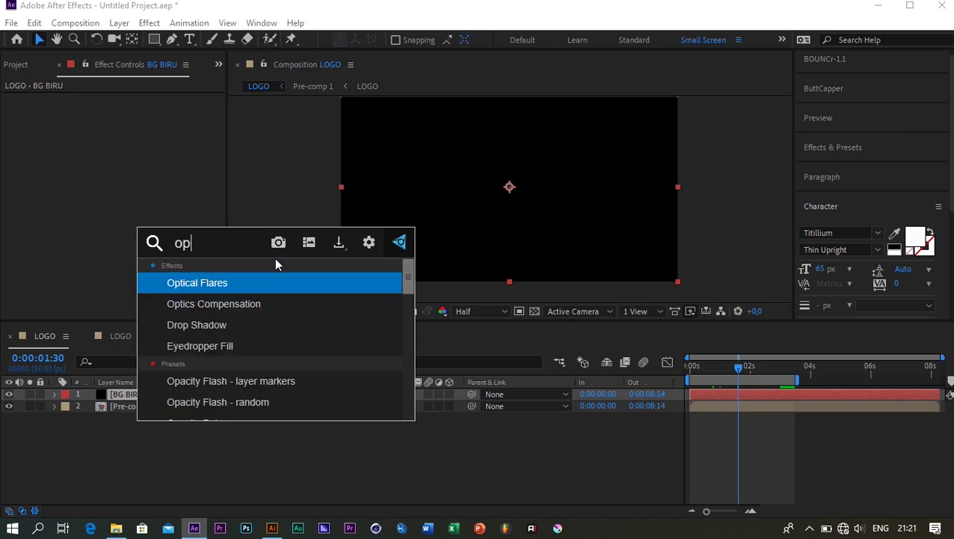
{"action": "type", "text": "ti"}
{"action": "key", "text": "Return"}
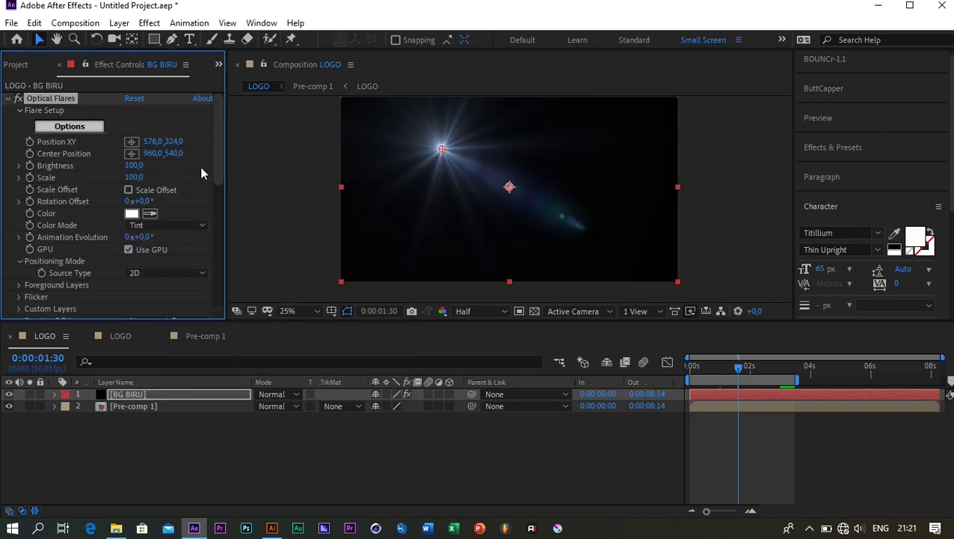
Step: In the Optical Flares options, add a Glow lens object, solo it and accept the flare setup
{"action": "left_click", "coordinate": [69, 126]}
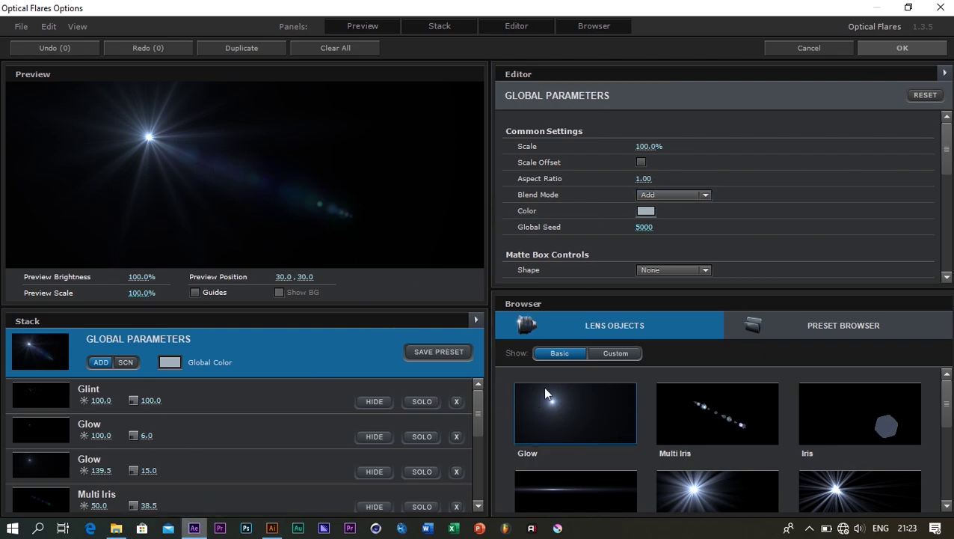
{"action": "left_click", "coordinate": [561, 421]}
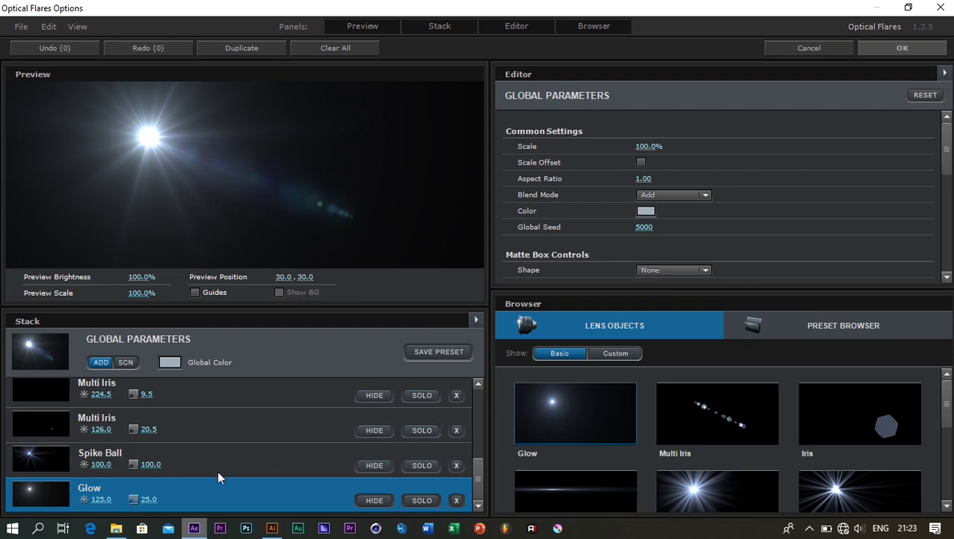
{"action": "left_click", "coordinate": [419, 500]}
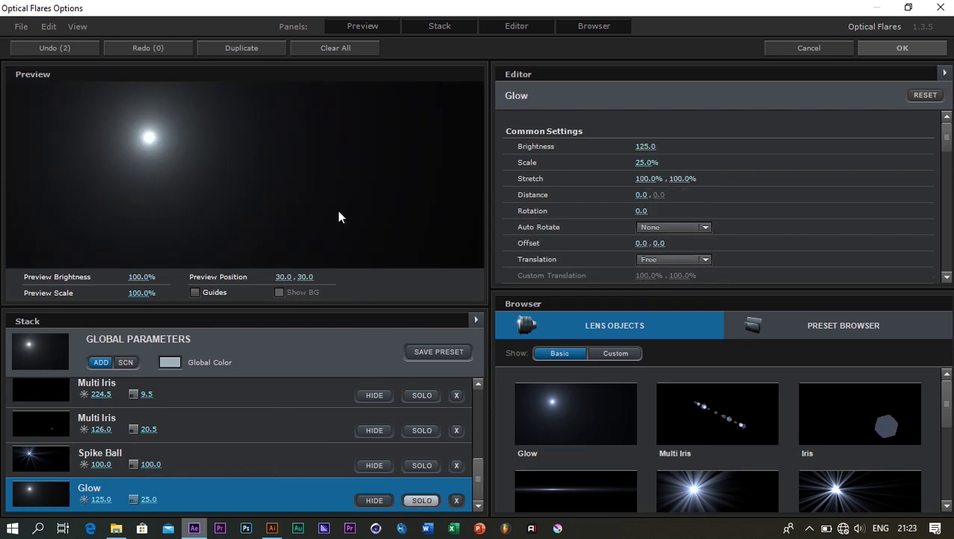
{"action": "left_click", "coordinate": [888, 51]}
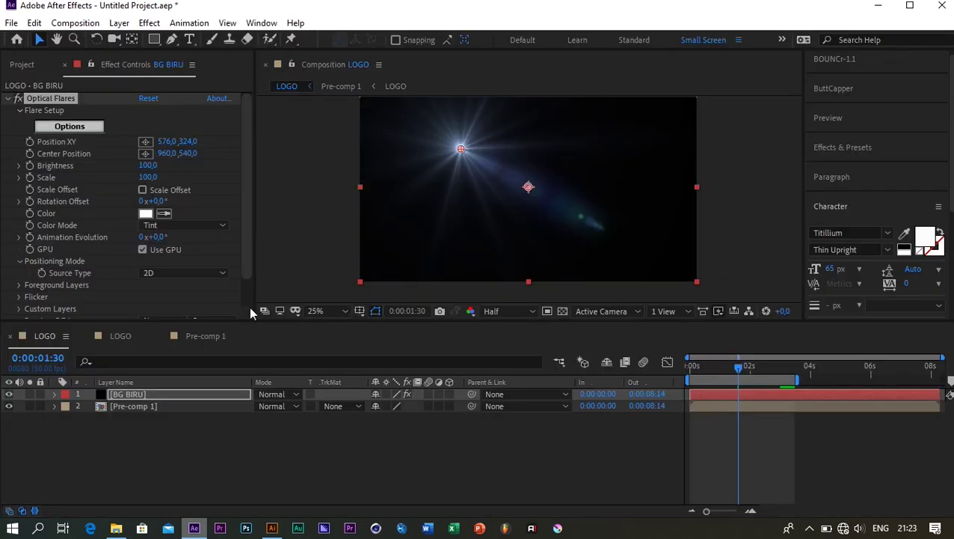
Step: Move the flare outside the frame's lower-left corner to about -168, 1300, and set its brightness to 190
{"action": "left_click_drag", "start_coordinate": [460, 149], "coordinate": [353, 299]}
{"action": "key", "text": "comma"}
{"action": "left_click_drag", "start_coordinate": [443, 248], "coordinate": [429, 259]}
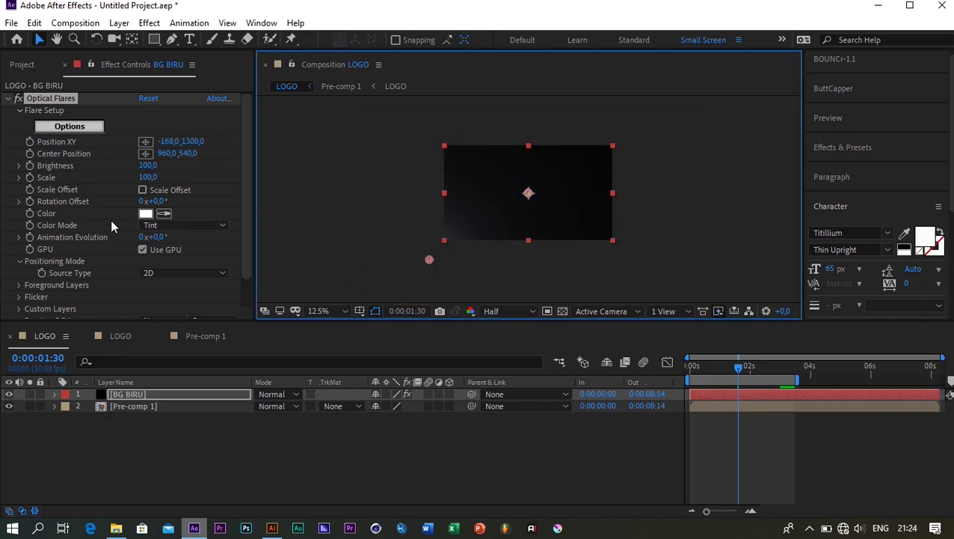
{"action": "mouse_move", "coordinate": [148, 164]}
{"action": "left_mouse_down"}
{"action": "mouse_move", "coordinate": [169, 161]}
{"action": "mouse_move", "coordinate": [133, 166]}
{"action": "mouse_move", "coordinate": [146, 168]}
{"action": "left_mouse_up"}
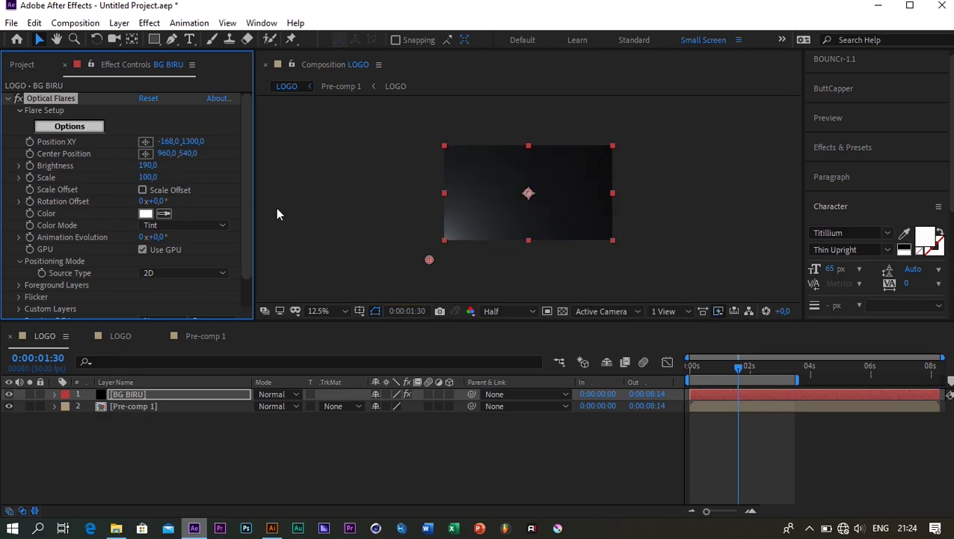
Step: Set the flare's colour to blue 0964AA and select the BG BIRU layer
{"action": "left_click", "coordinate": [148, 214]}
{"action": "left_click_drag", "start_coordinate": [470, 219], "coordinate": [444, 194]}
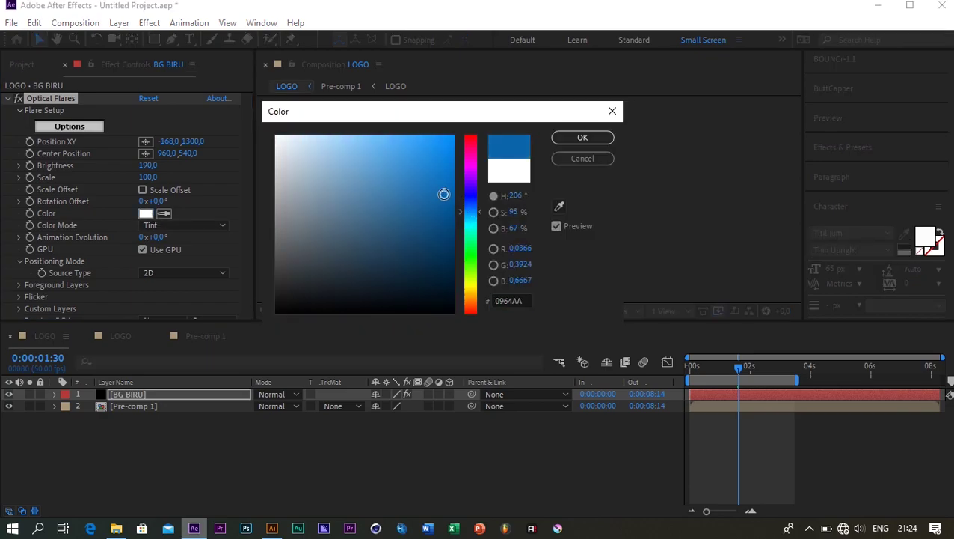
{"action": "left_click", "coordinate": [582, 138]}
{"action": "scroll", "coordinate": [112, 224], "scroll_direction": "down", "scroll_amount": 1}
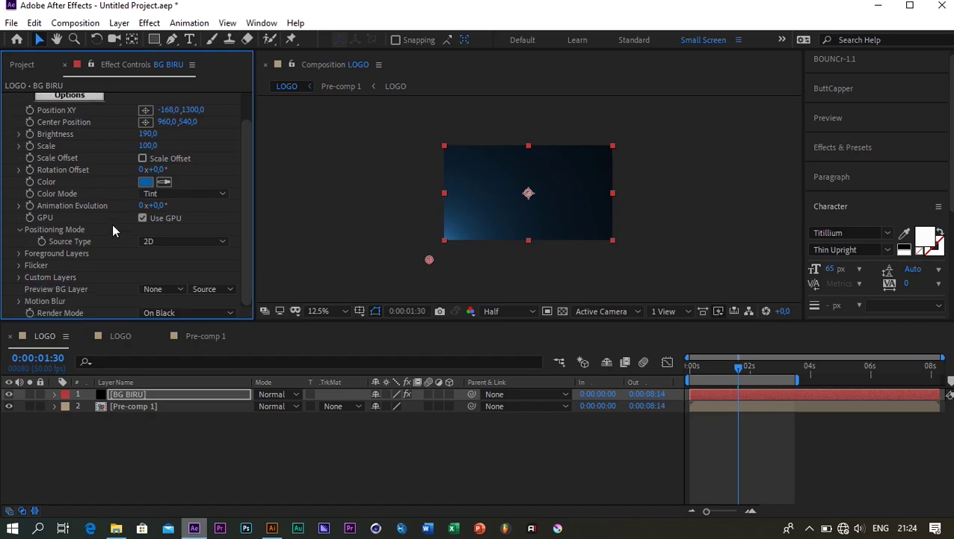
{"action": "scroll", "coordinate": [112, 225], "scroll_direction": "up", "scroll_amount": 1}
{"action": "left_click", "coordinate": [115, 395]}
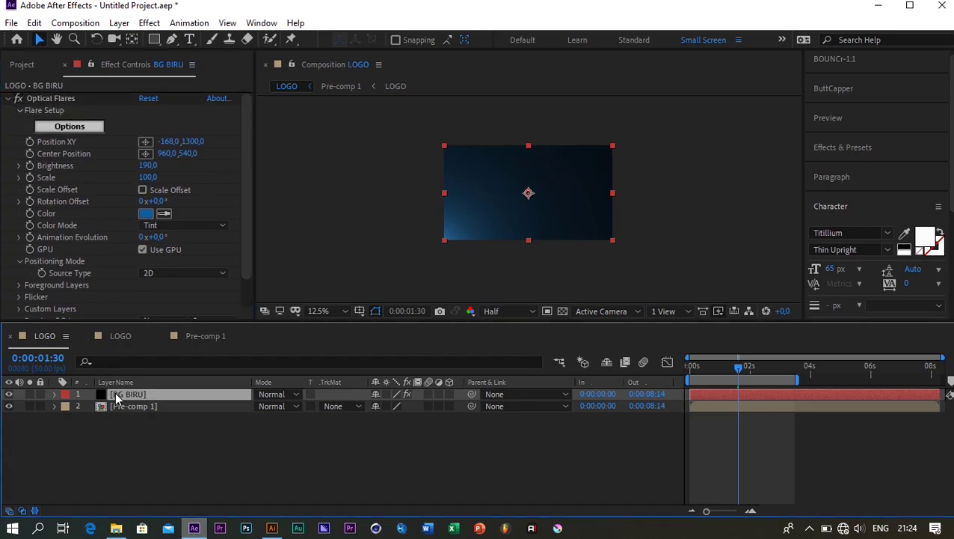
Step: Duplicate the BG BIRU layer and rename the copy as BG KUNING
{"action": "key", "text": "ctrl+d"}
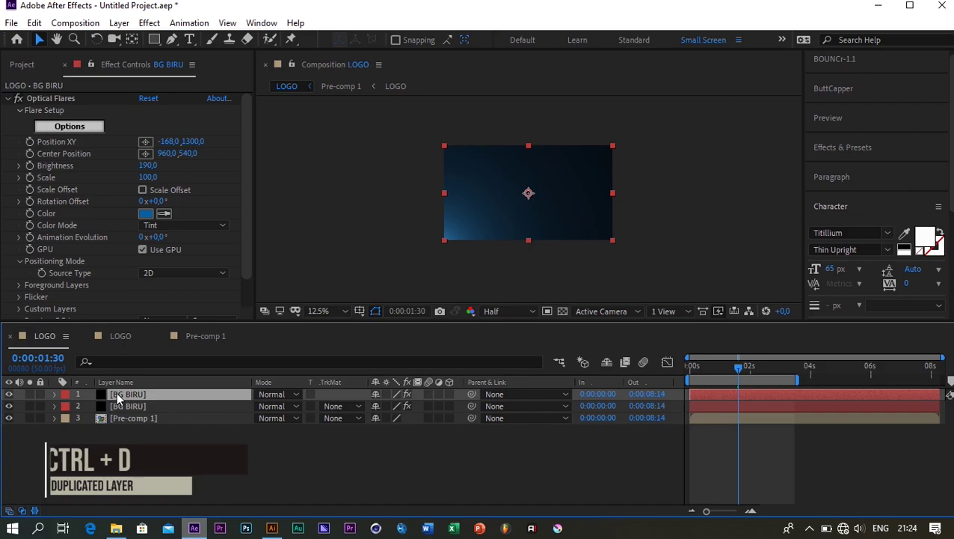
{"action": "key", "text": "Return"}
{"action": "type", "text": "BG "}
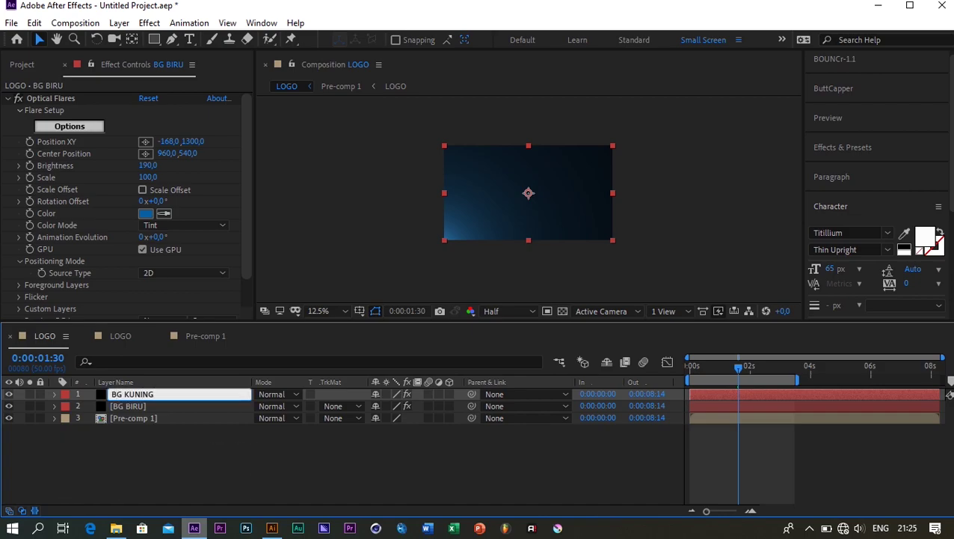
{"action": "type", "text": "KUNING"}
{"action": "key", "text": "Return"}
Step: Set BG KUNING's flare colour to yellow-green 8BA307 and move the flare outside the frame's lower-right corner to about 2168, 1300
{"action": "left_click", "coordinate": [146, 214]}
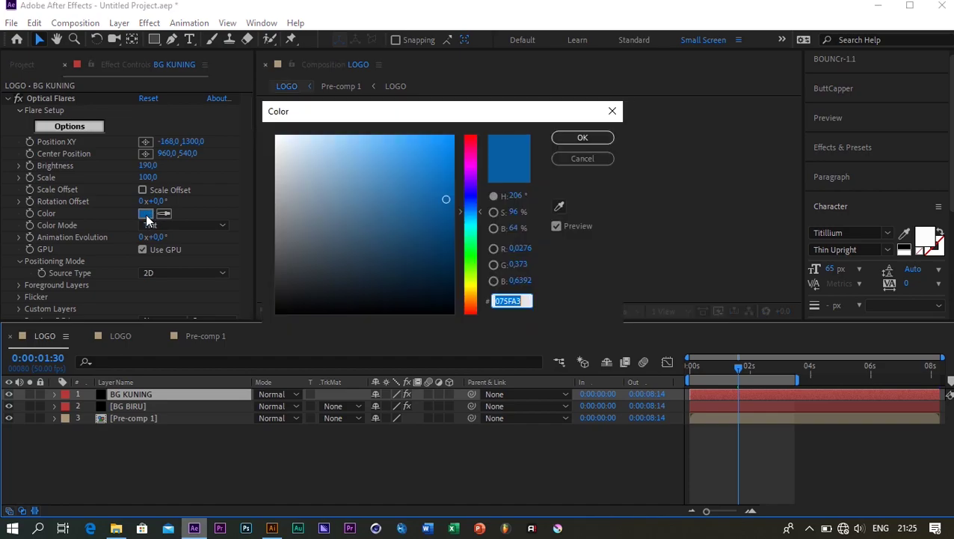
{"action": "left_click_drag", "start_coordinate": [471, 196], "coordinate": [471, 285]}
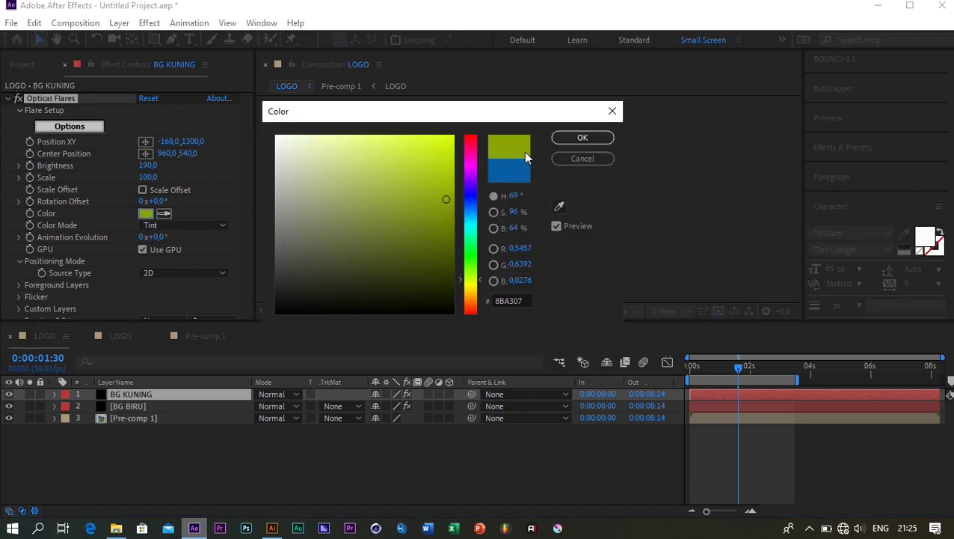
{"action": "left_click", "coordinate": [580, 138]}
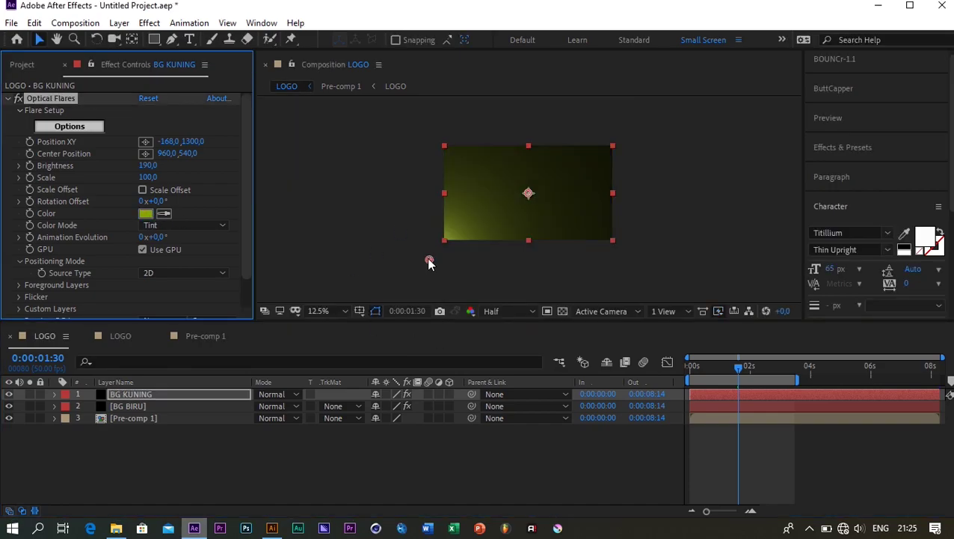
{"action": "left_click_drag", "start_coordinate": [429, 260], "coordinate": [635, 259]}
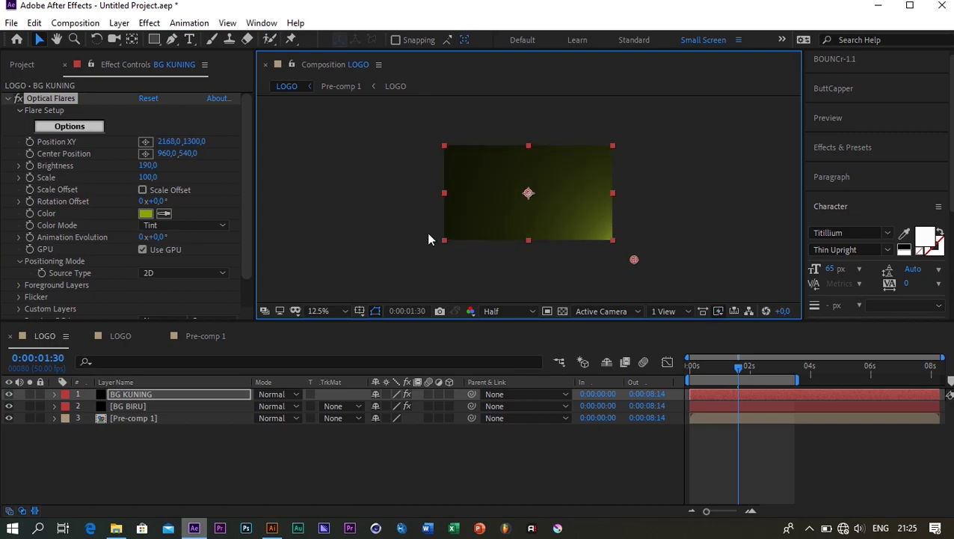
Step: Set the blending mode of both the BG KUNING and BG BIRU layers to Add
{"action": "left_click", "coordinate": [270, 396]}
{"action": "left_click", "coordinate": [311, 210]}
{"action": "left_click", "coordinate": [273, 405]}
{"action": "left_click", "coordinate": [328, 213]}
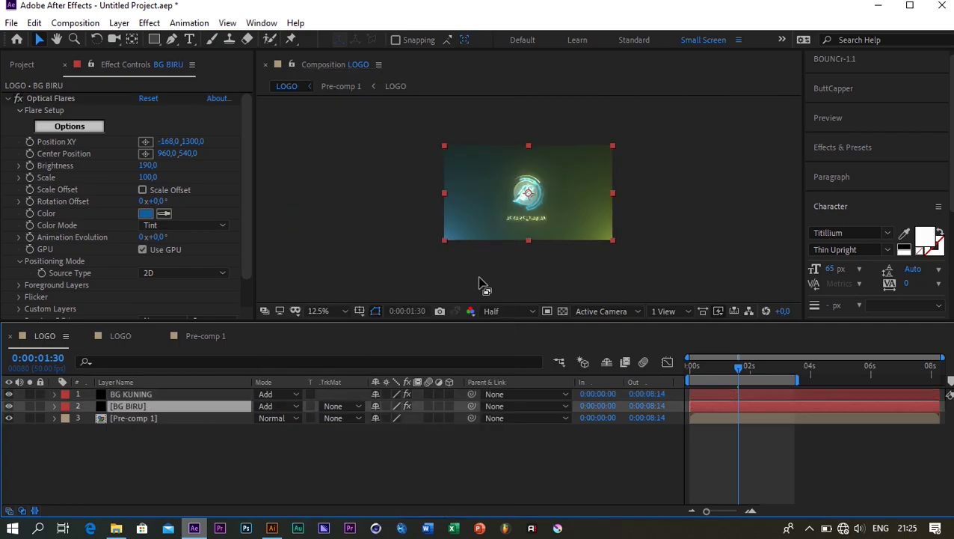
Step: Add a flare Color keyframe to BG BIRU at 0:00:00:00 and reveal the layer's keyframed properties
{"action": "scroll", "coordinate": [532, 214], "scroll_direction": "up", "scroll_amount": 1}
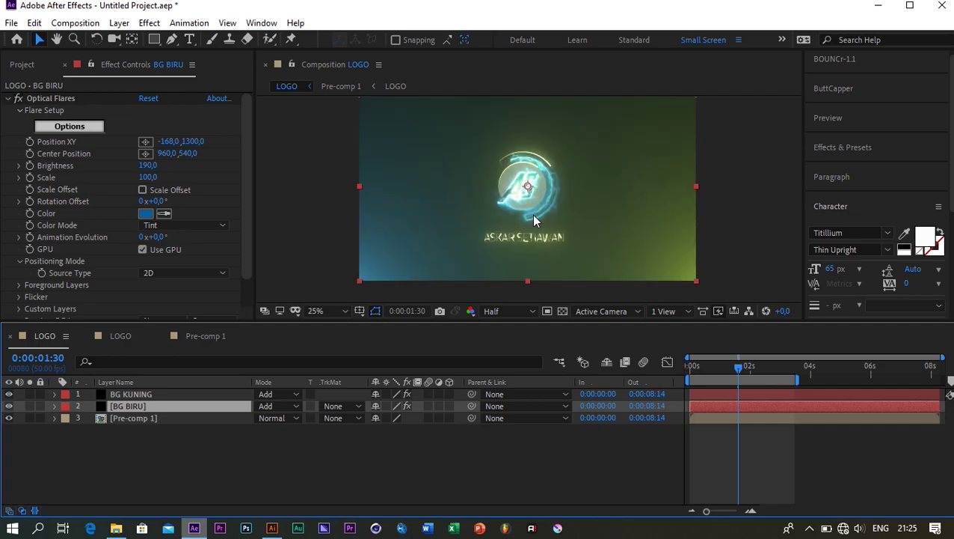
{"action": "scroll", "coordinate": [532, 214], "scroll_direction": "up", "scroll_amount": 1}
{"action": "left_click_drag", "start_coordinate": [498, 323], "coordinate": [498, 342]}
{"action": "left_click", "coordinate": [733, 395]}
{"action": "left_click_drag", "start_coordinate": [733, 395], "coordinate": [644, 430]}
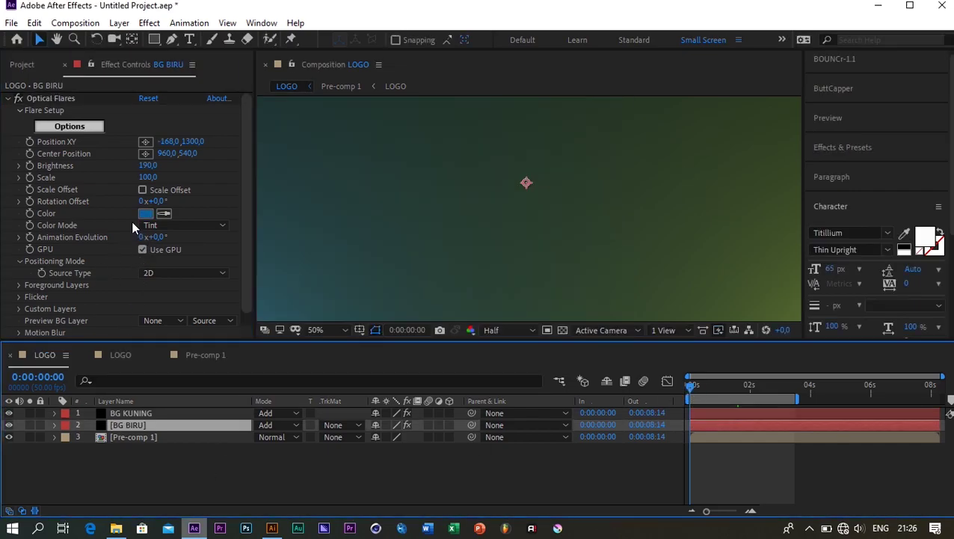
{"action": "left_click", "coordinate": [32, 216]}
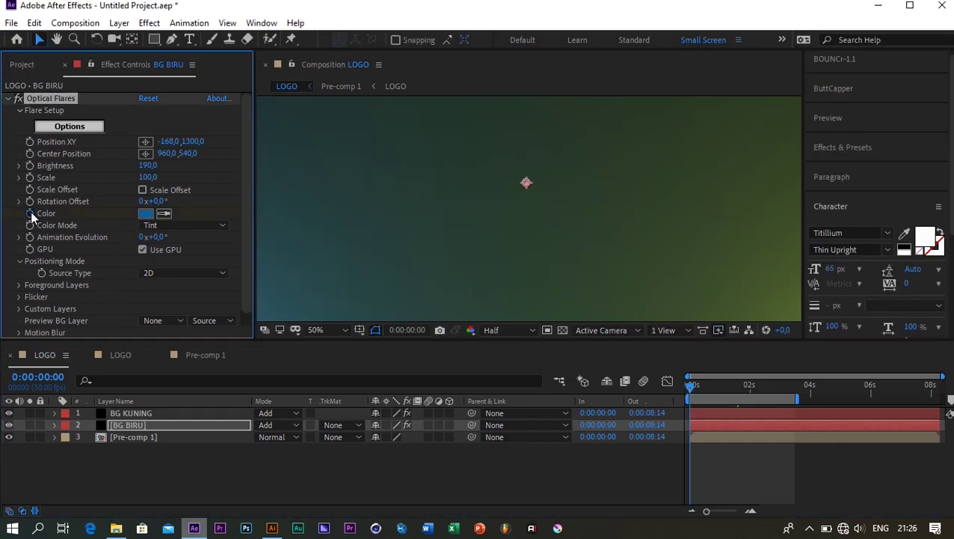
{"action": "left_click", "coordinate": [153, 425]}
{"action": "key", "text": "u"}
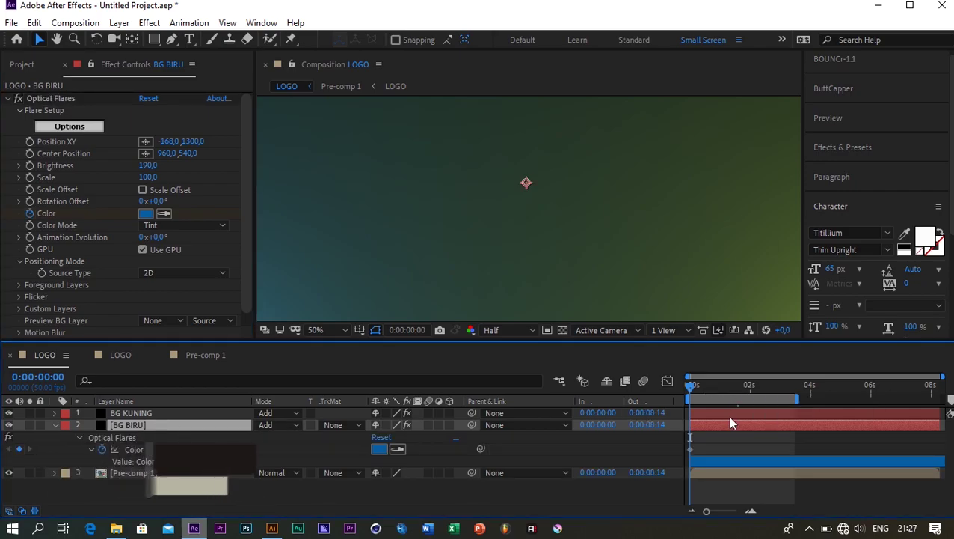
Step: Keyframe BG BIRU's flare colour to yellow-green at 0:00:01:31 and paste a copy of its first blue keyframe at 0:00:02:41
{"action": "left_click_drag", "start_coordinate": [778, 392], "coordinate": [794, 386]}
{"action": "left_click", "coordinate": [740, 389]}
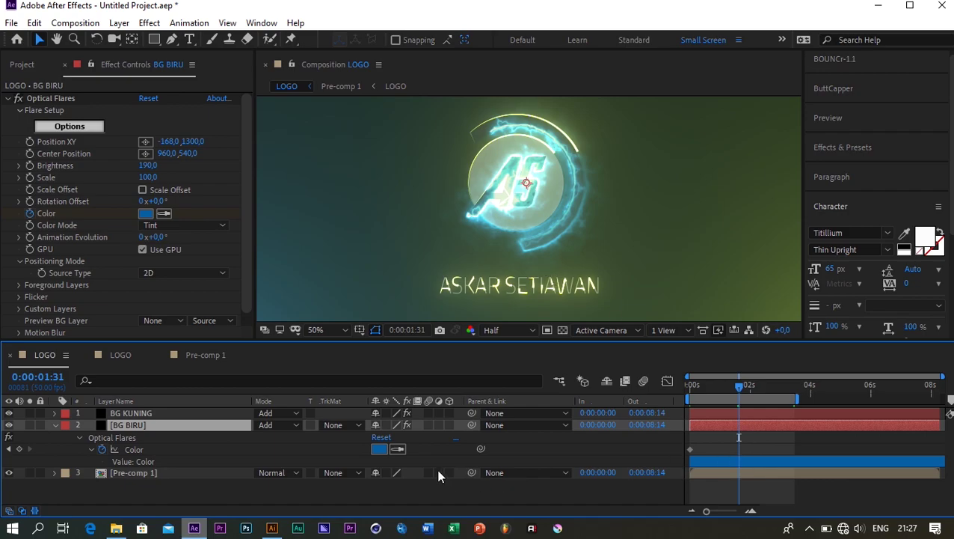
{"action": "left_click", "coordinate": [379, 449]}
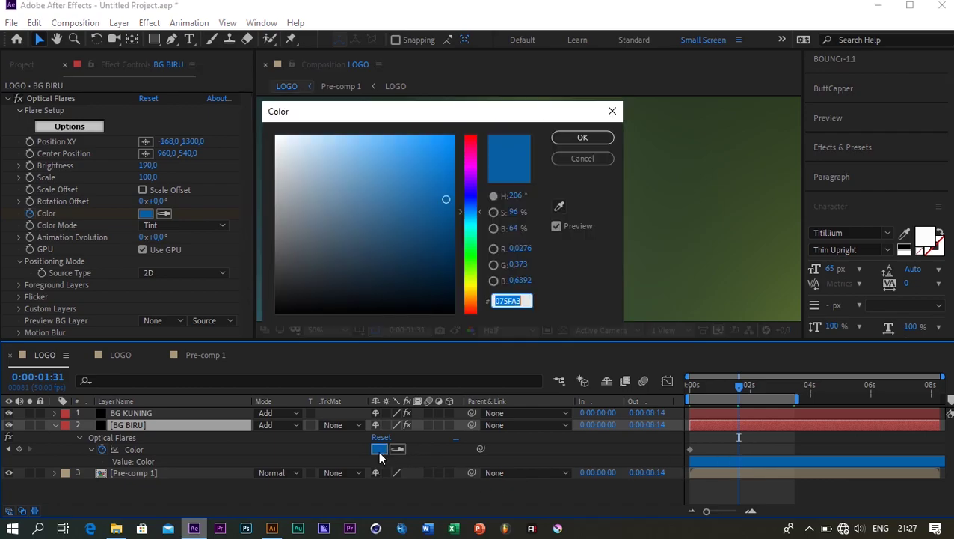
{"action": "left_click", "coordinate": [470, 280]}
{"action": "left_click", "coordinate": [580, 137]}
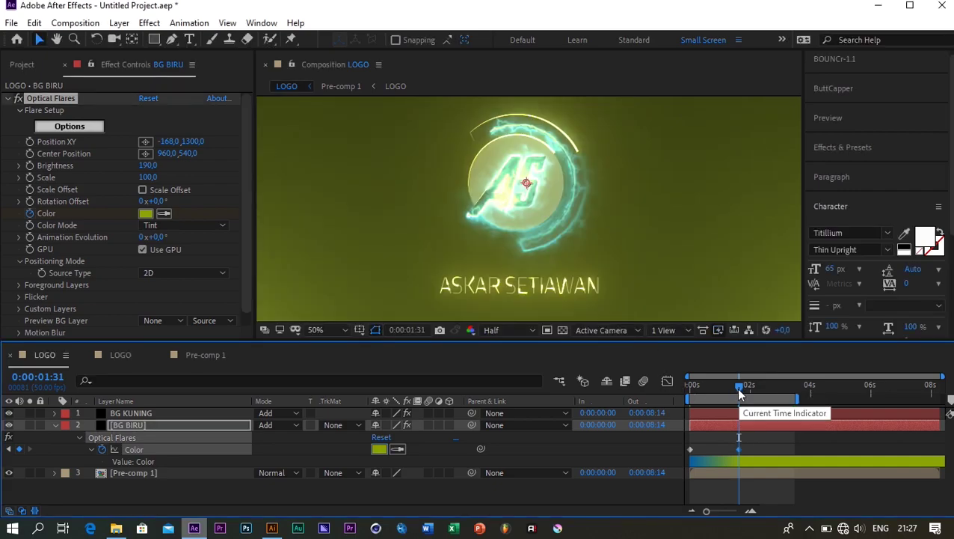
{"action": "left_click_drag", "start_coordinate": [740, 391], "coordinate": [775, 387]}
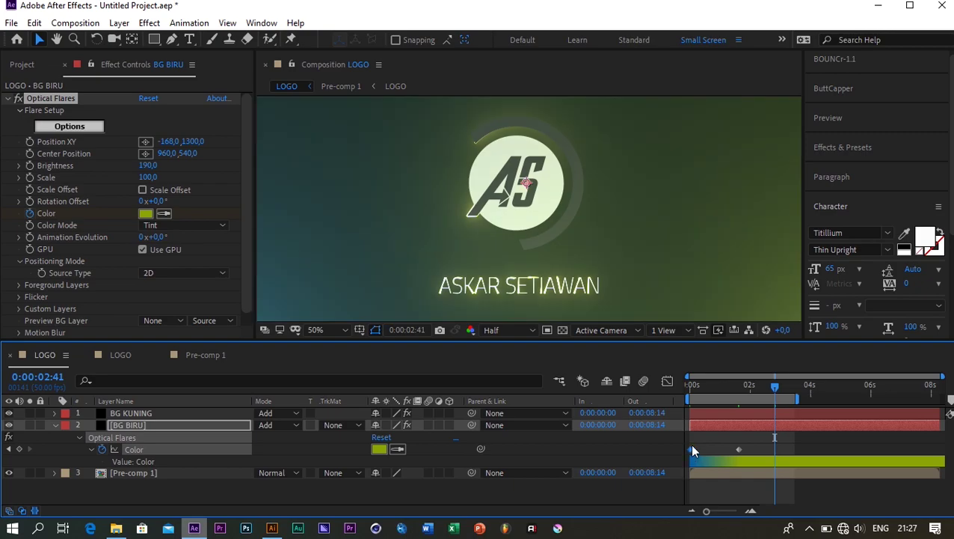
{"action": "key", "text": "ctrl+v"}
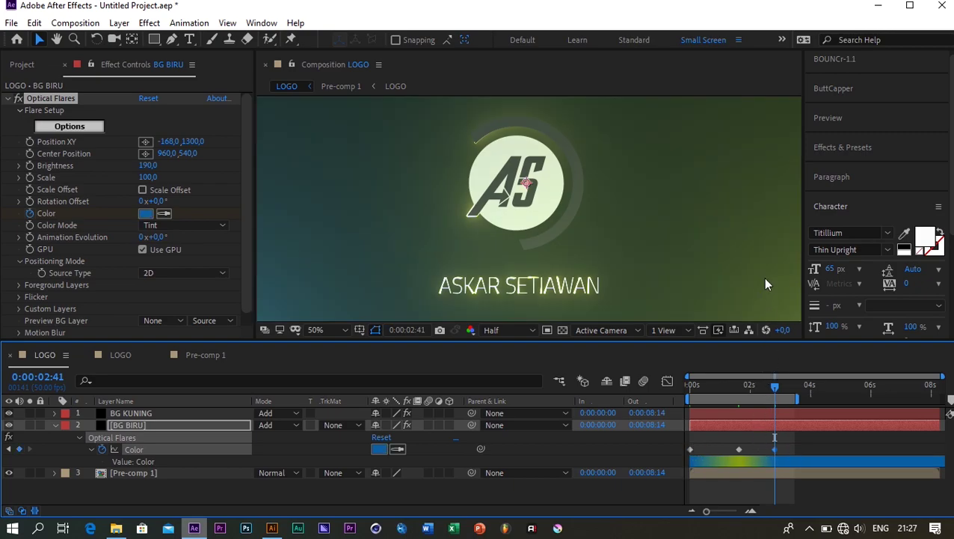
Step: Add a flare Color keyframe to BG KUNING at 0:00:02:41 and reveal its keyframed properties
{"action": "left_click", "coordinate": [130, 414]}
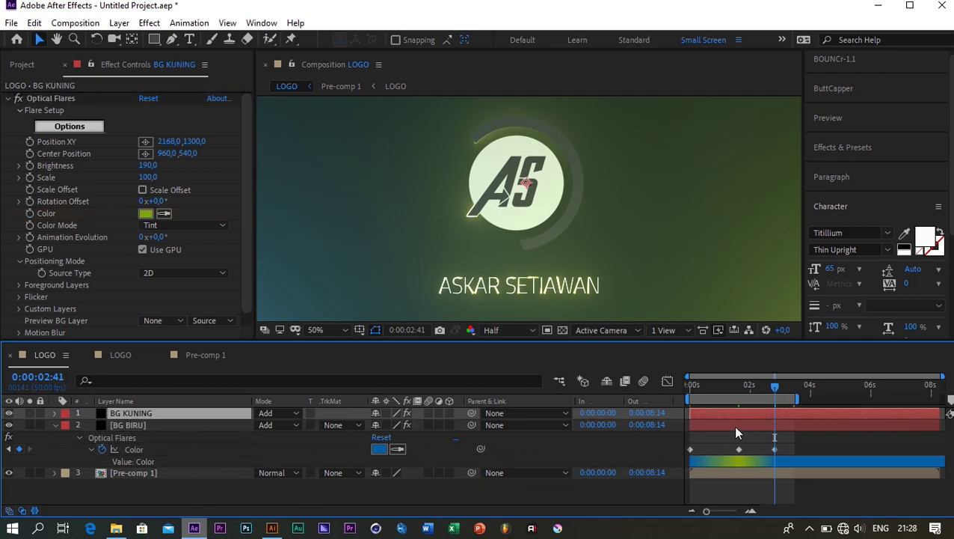
{"action": "left_click", "coordinate": [30, 213]}
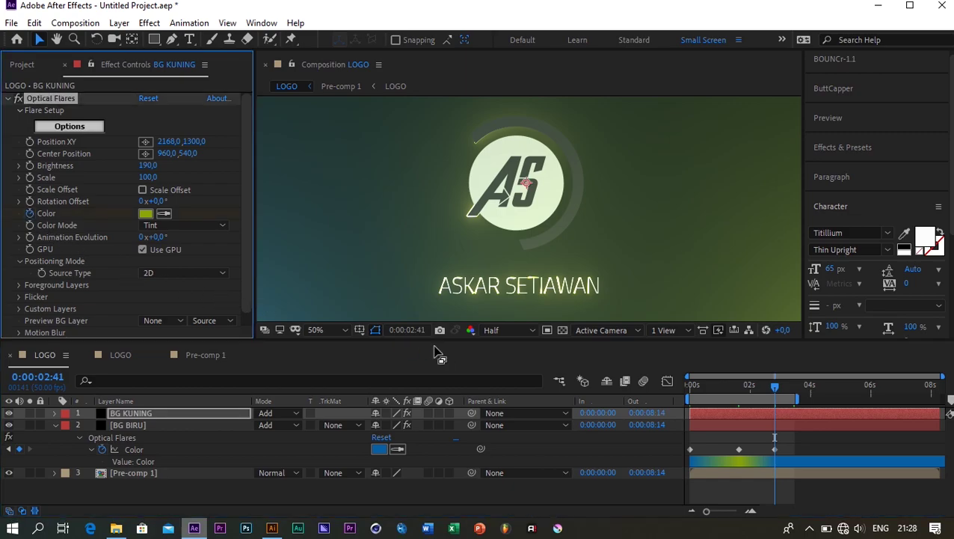
{"action": "key", "text": "u"}
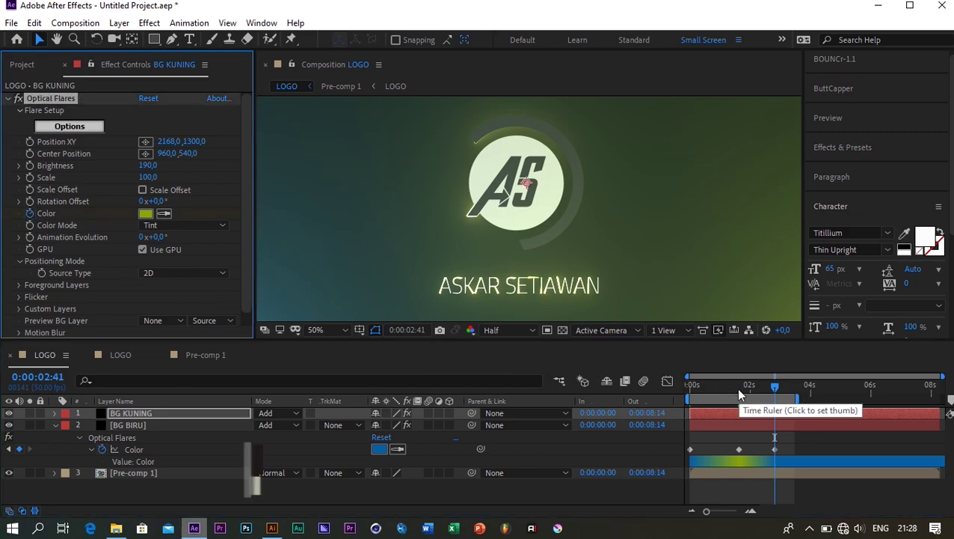
Step: Copy the blue hex code 075FA3 from BG BIRU's first colour keyframe and apply it to BG KUNING's flare colour at 0:00:01:31
{"action": "left_click", "coordinate": [739, 386]}
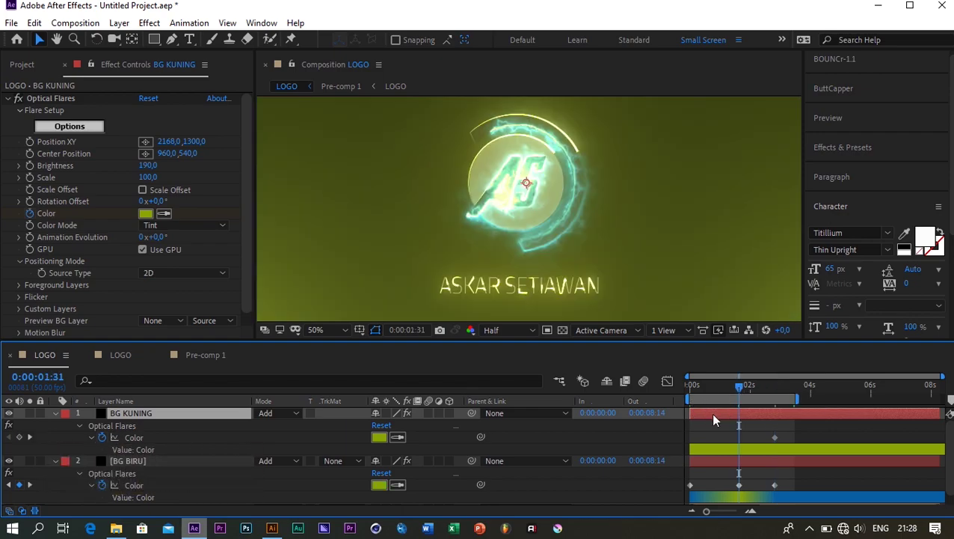
{"action": "left_click", "coordinate": [121, 459]}
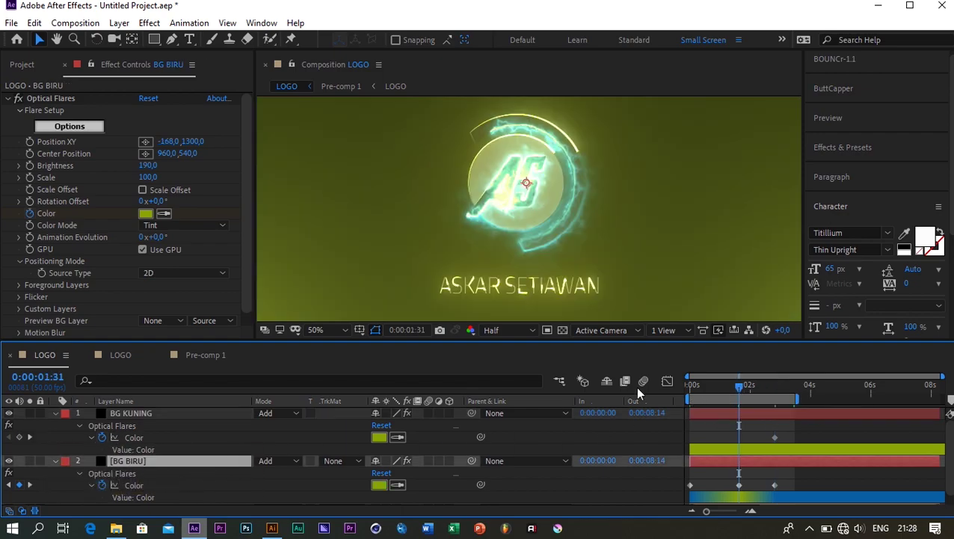
{"action": "left_click", "coordinate": [695, 388]}
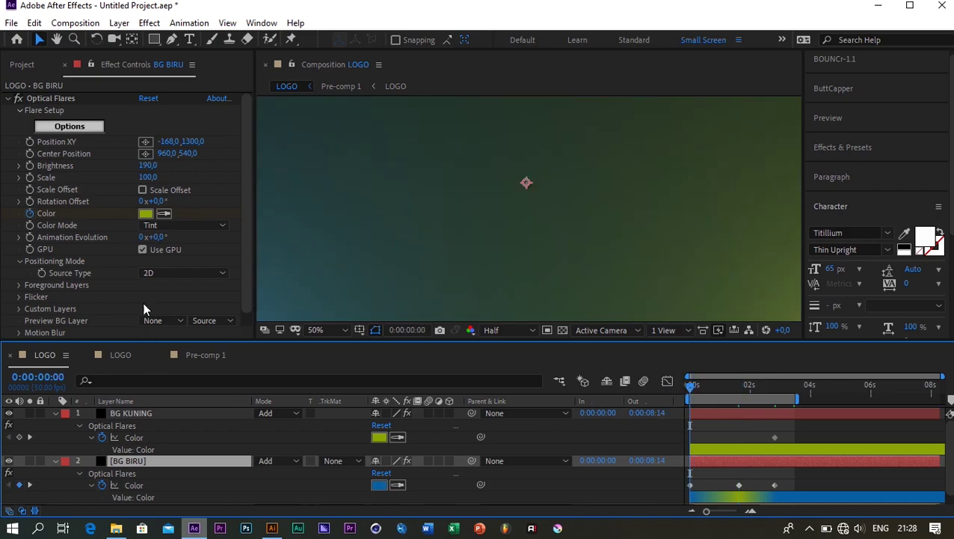
{"action": "left_click", "coordinate": [380, 485]}
{"action": "key", "text": "ctrl+c"}
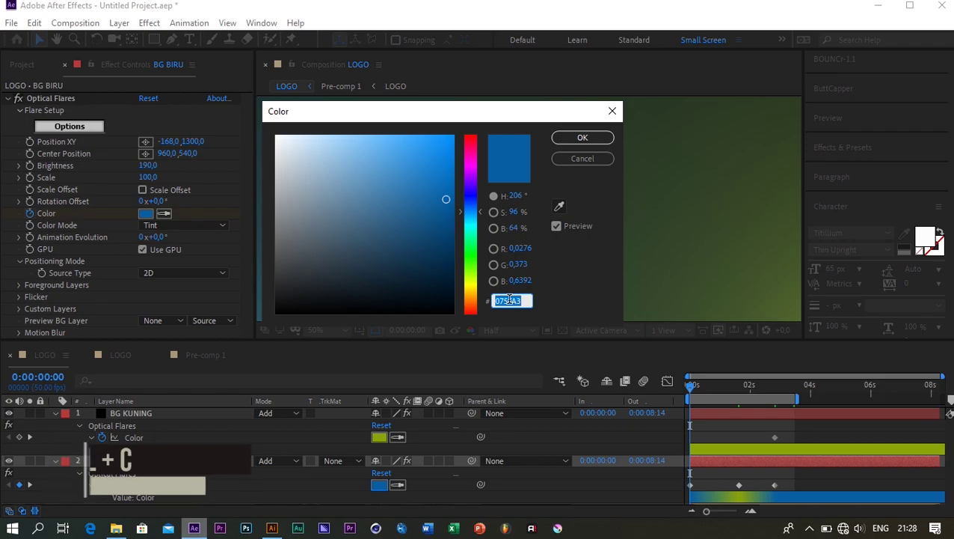
{"action": "key", "text": "Return"}
{"action": "left_click", "coordinate": [739, 385]}
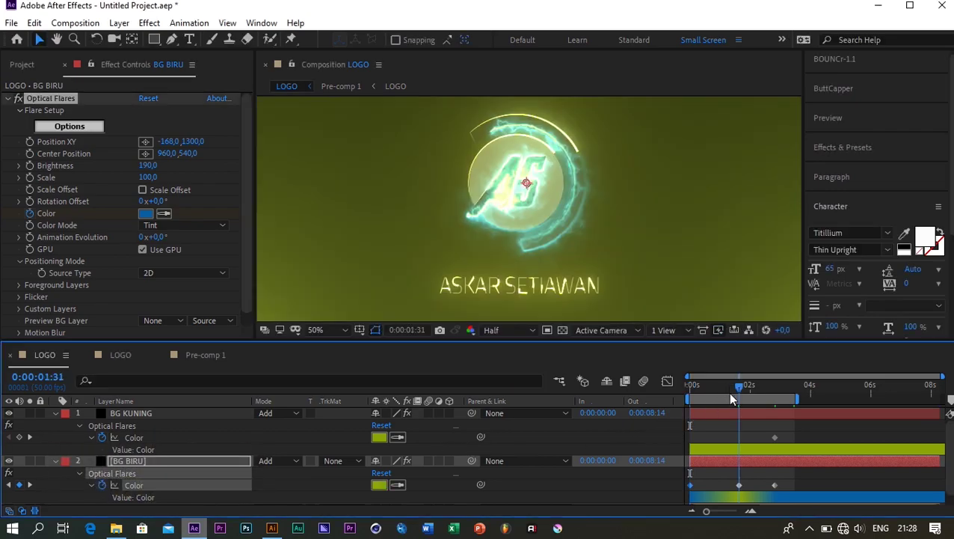
{"action": "left_click", "coordinate": [379, 436]}
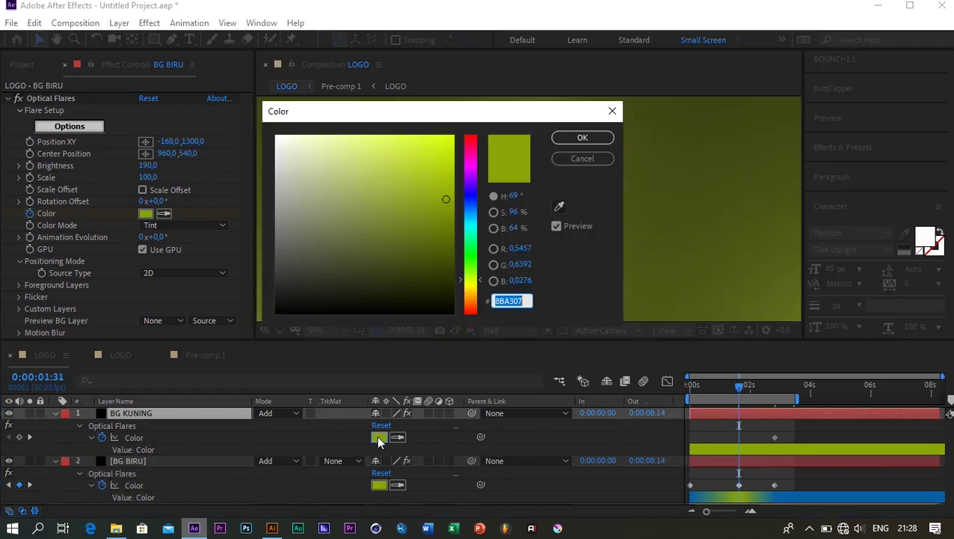
{"action": "key", "text": "ctrl+v"}
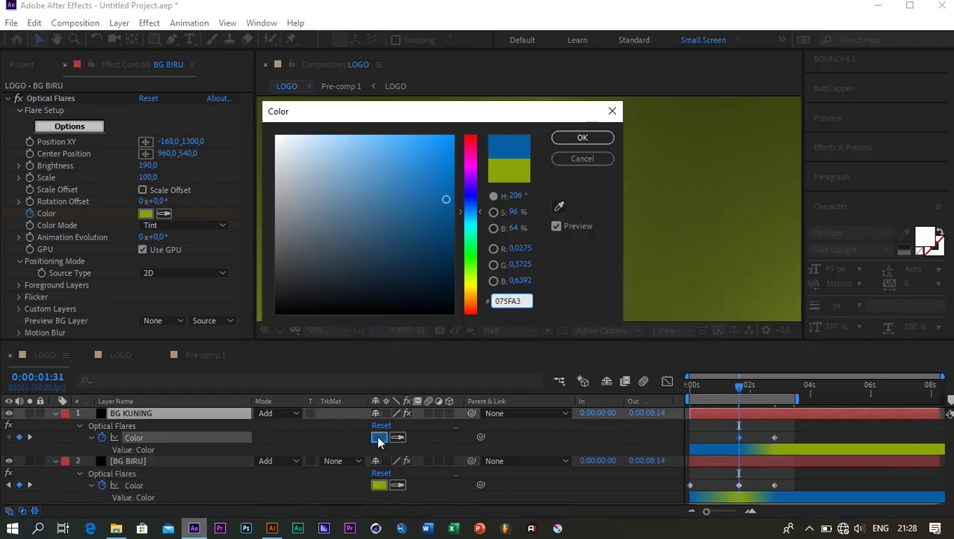
{"action": "key", "text": "Return"}
Step: Copy BG KUNING's yellow-green colour keyframe at 0:00:02:41 to 0:00:00:00
{"action": "left_click", "coordinate": [687, 387]}
{"action": "key", "text": "Home"}
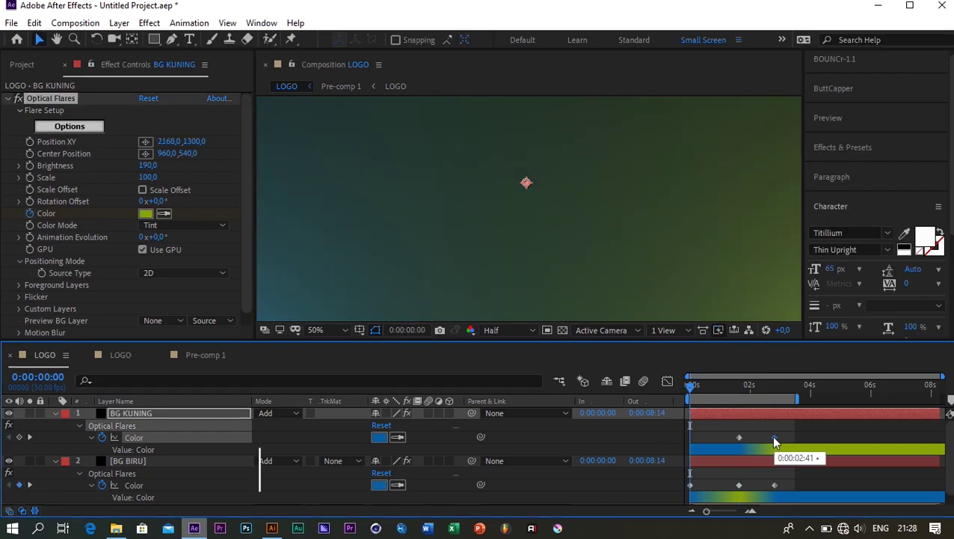
{"action": "key", "text": "ctrl+c"}
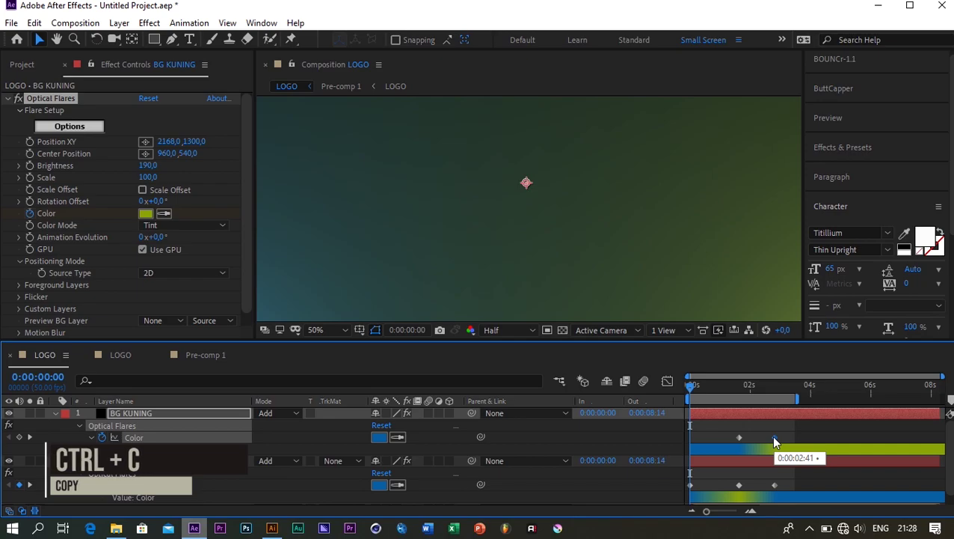
{"action": "key", "text": "ctrl+v"}
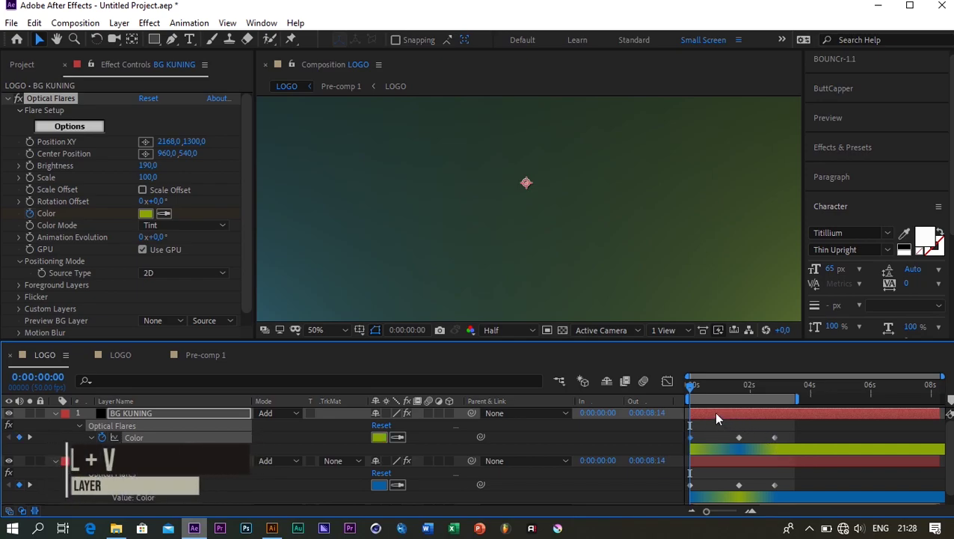
Step: Collapse the properties of both background layers and preview the LOGO composition from the start
{"action": "left_click", "coordinate": [55, 413]}
{"action": "left_click", "coordinate": [55, 424]}
{"action": "key", "text": "space"}
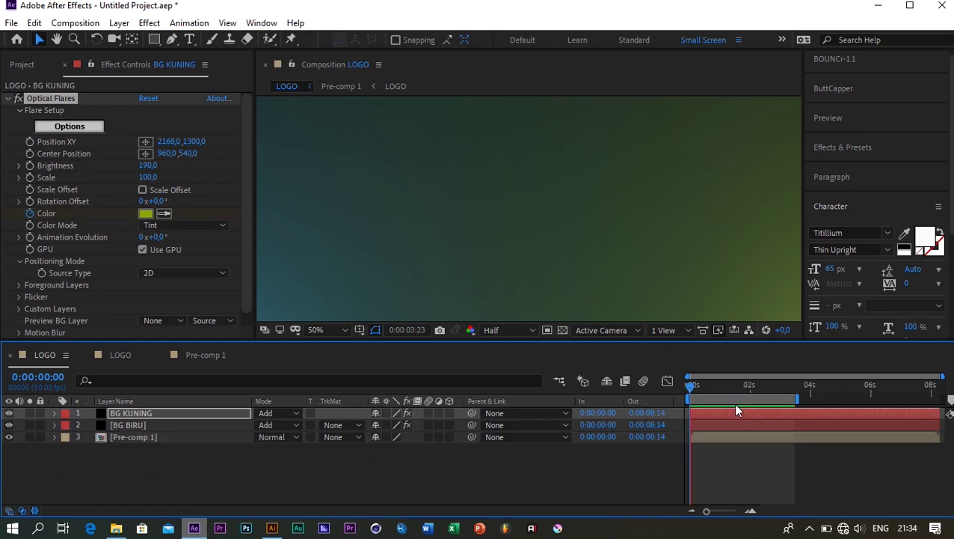